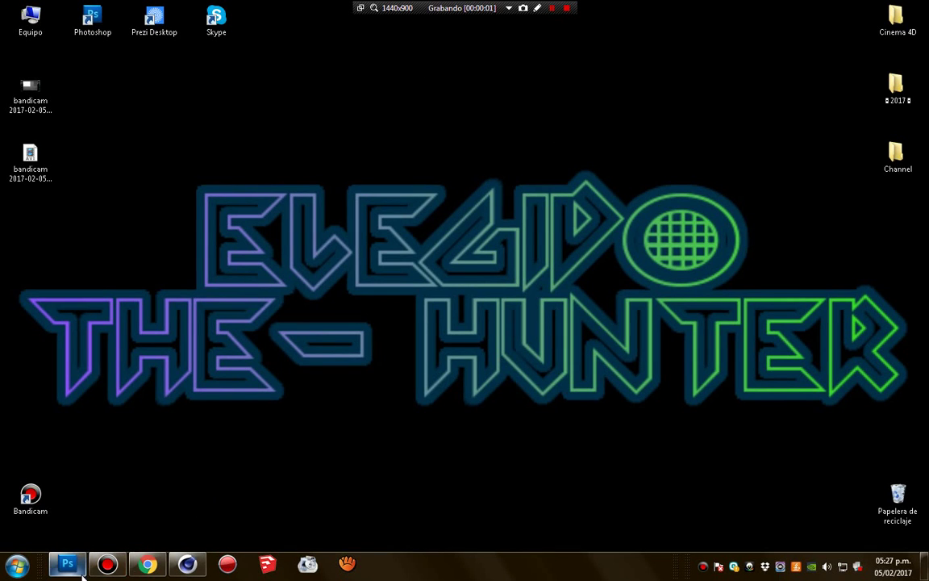
# - Open Plantilla Skin.lib4d and load Steve Rig (Custom Skin) into the scene
pyautogui.click(186, 564)
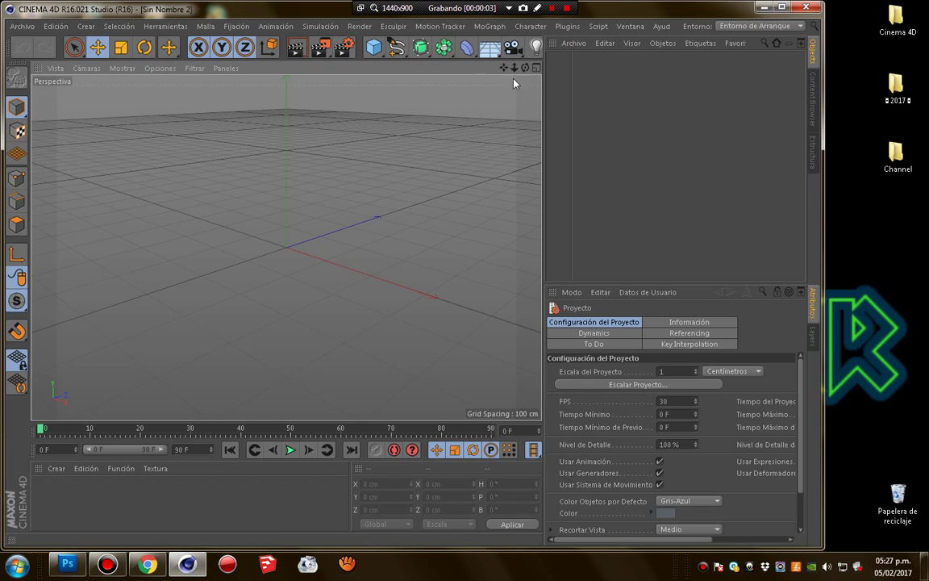
pyautogui.doubleClick(704, 8)
pyautogui.click(17, 21)
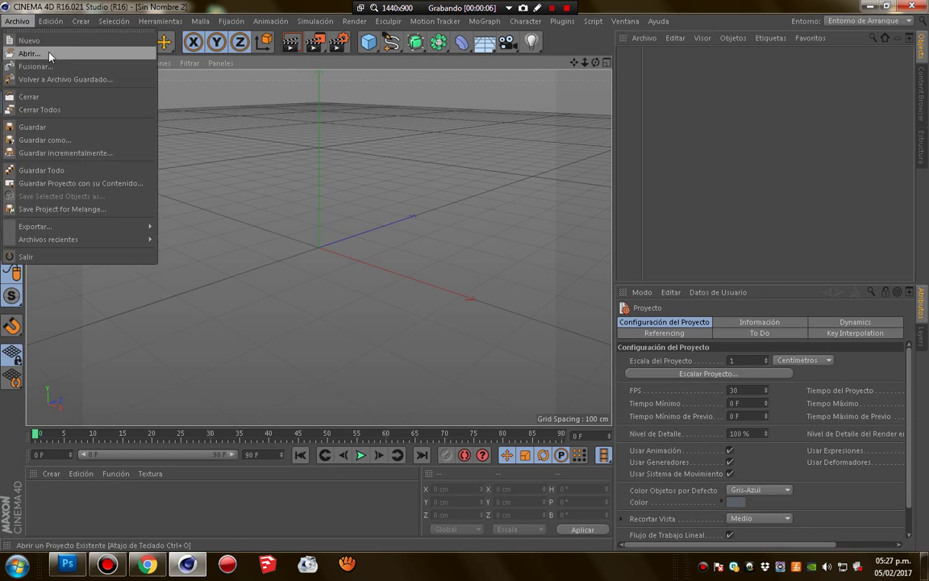
pyautogui.click(49, 54)
pyautogui.click(158, 143)
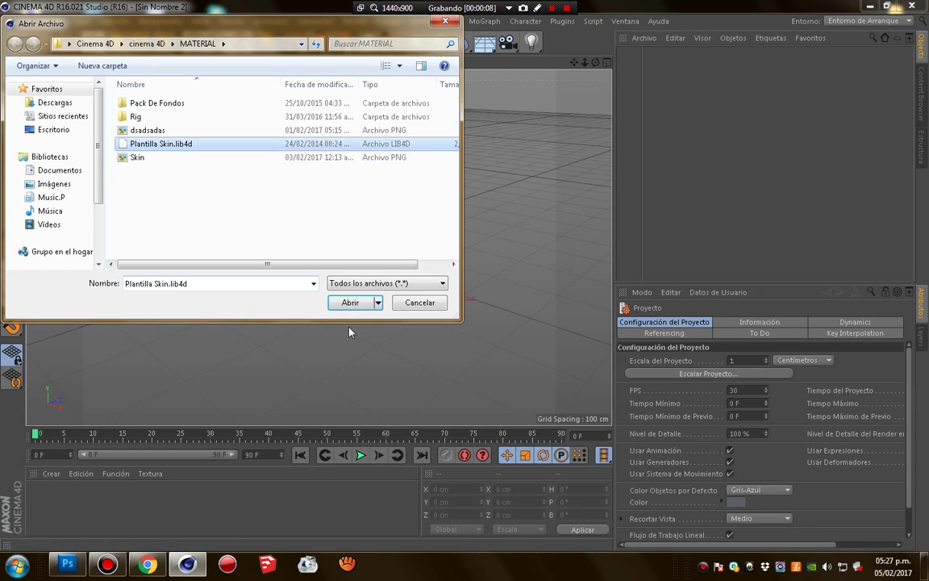
pyautogui.click(351, 303)
pyautogui.doubleClick(321, 76)
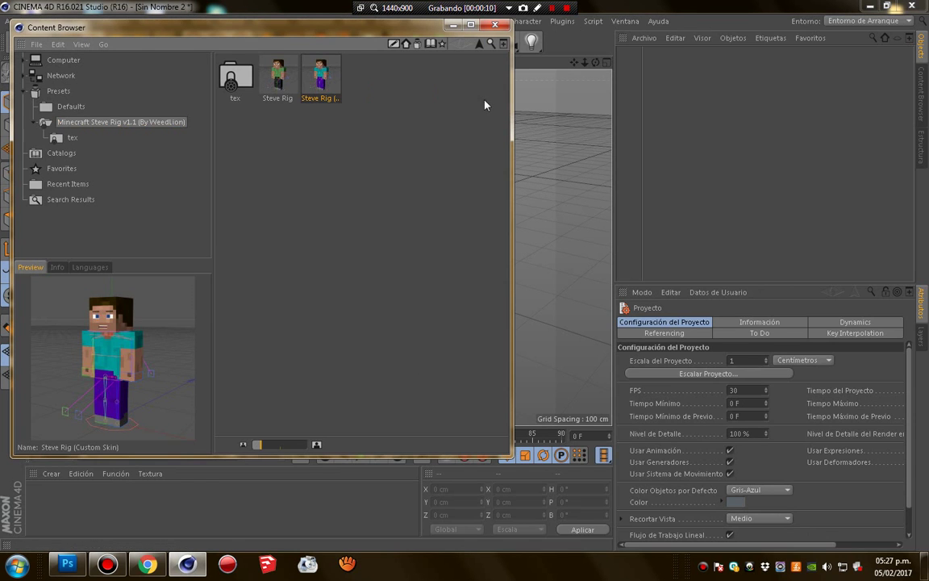
pyautogui.click(454, 25)
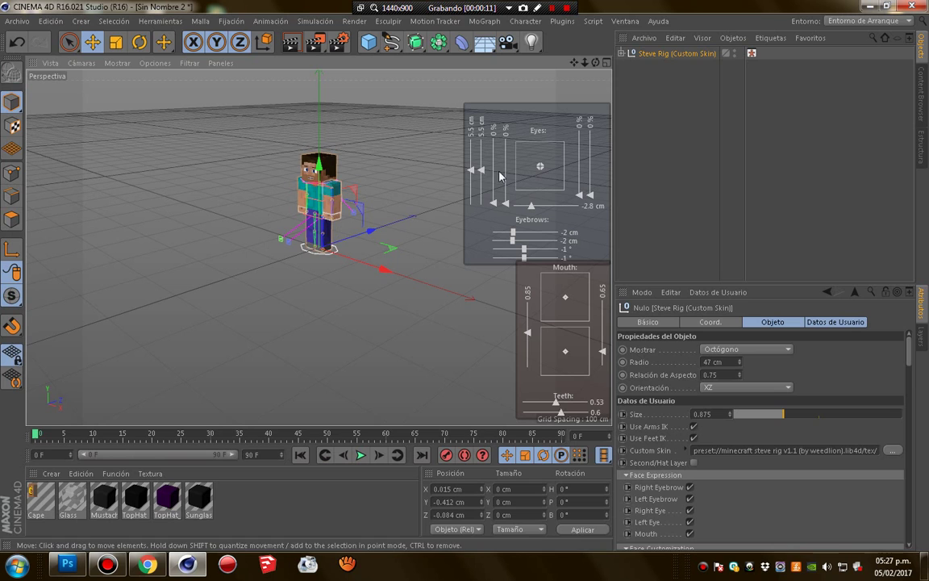
# - Pan the view around the character and undo the accidental rig move
pyautogui.moveTo(262, 212); pyautogui.dragTo(319, 248, button='middle')
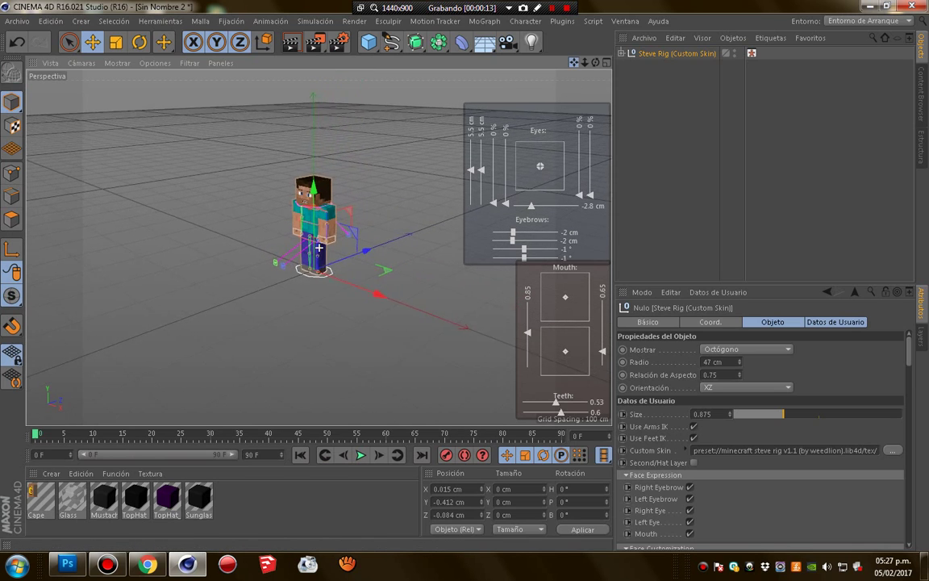
pyautogui.moveTo(573, 62)
pyautogui.mouseDown()
pyautogui.moveTo(585, 51)
pyautogui.moveTo(597, 63)
pyautogui.mouseUp()
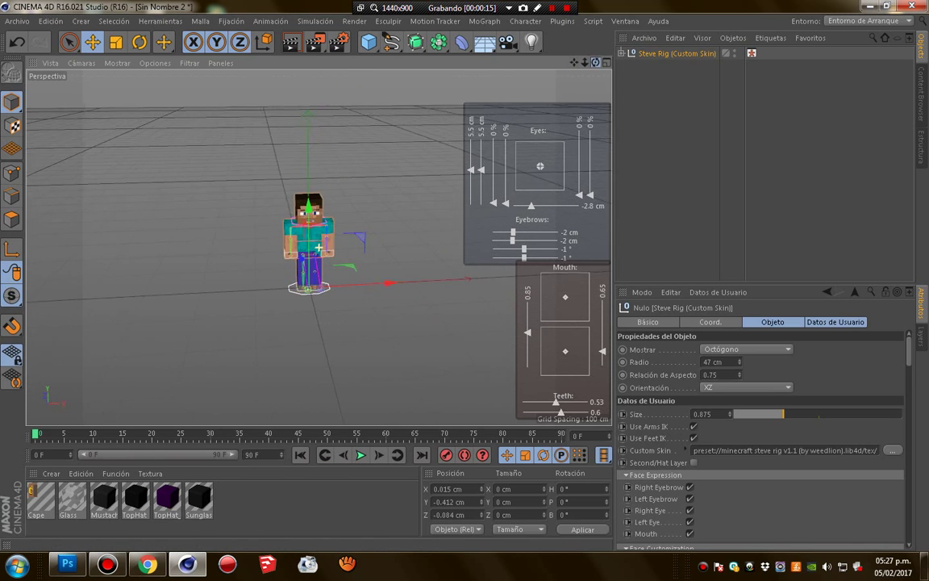
pyautogui.scroll(2, 345, 233)
pyautogui.scroll(1, 345, 232)
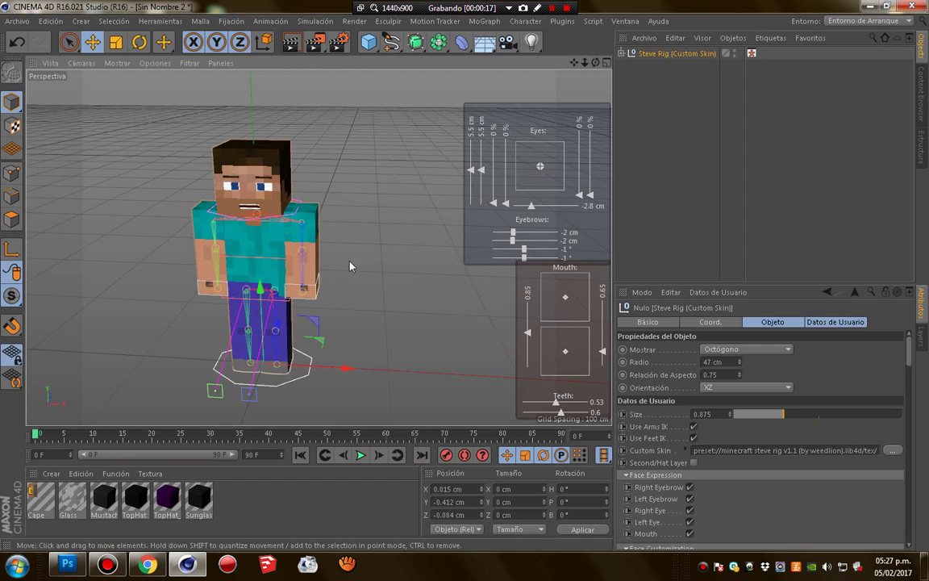
pyautogui.moveTo(315, 235); pyautogui.dragTo(371, 277)
pyautogui.hotkey('ctrl', 'z')
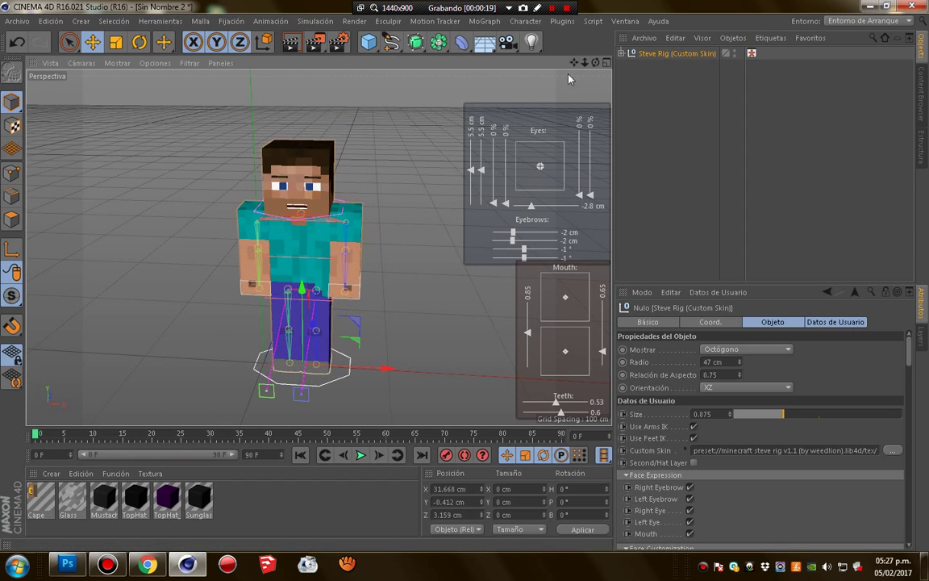
pyautogui.hotkey('ctrl', 'z')
pyautogui.click(17, 21)
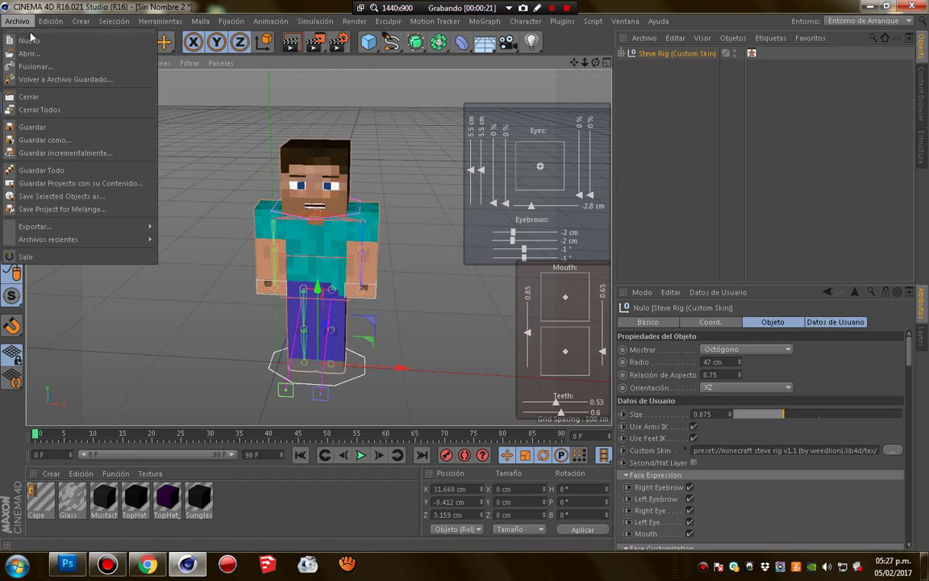
pyautogui.press('Escape')
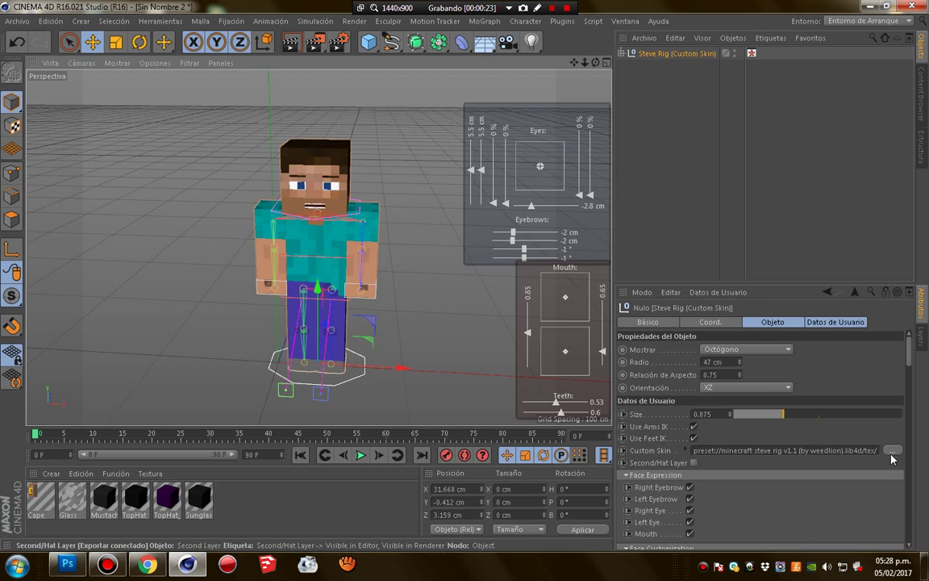
# - Set the rig's Custom Skin to Skin.png, accepting the copy prompt
pyautogui.click(893, 450)
pyautogui.click(137, 157)
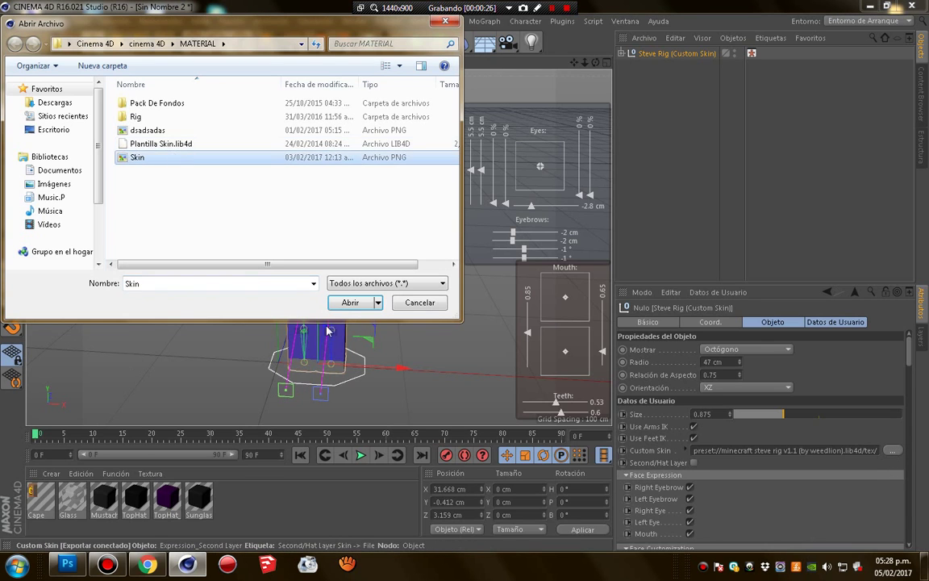
pyautogui.click(350, 303)
pyautogui.click(500, 328)
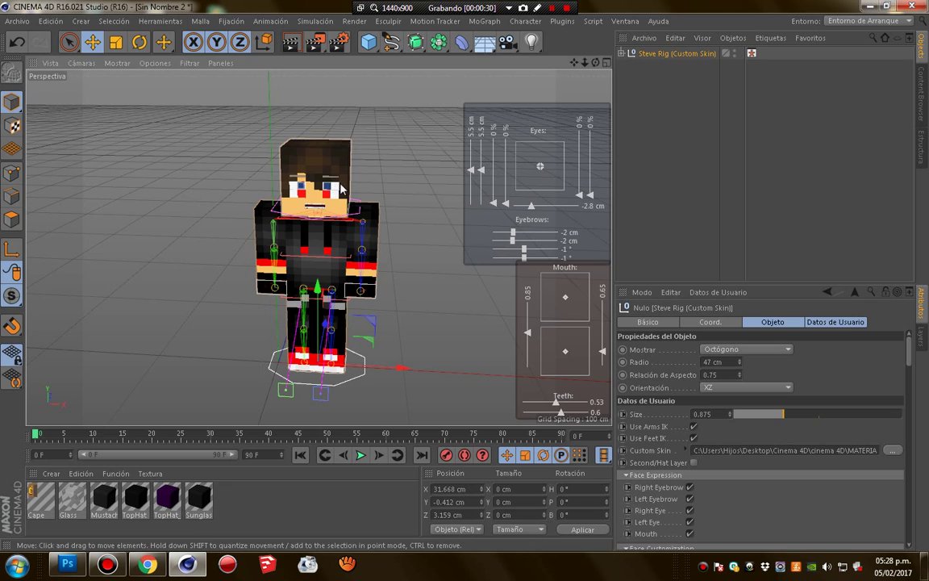
# - Set eye size to 1 cm and bring the eyelids to about half closed (59%, 52%)
pyautogui.moveTo(331, 206); pyautogui.dragTo(345, 190)
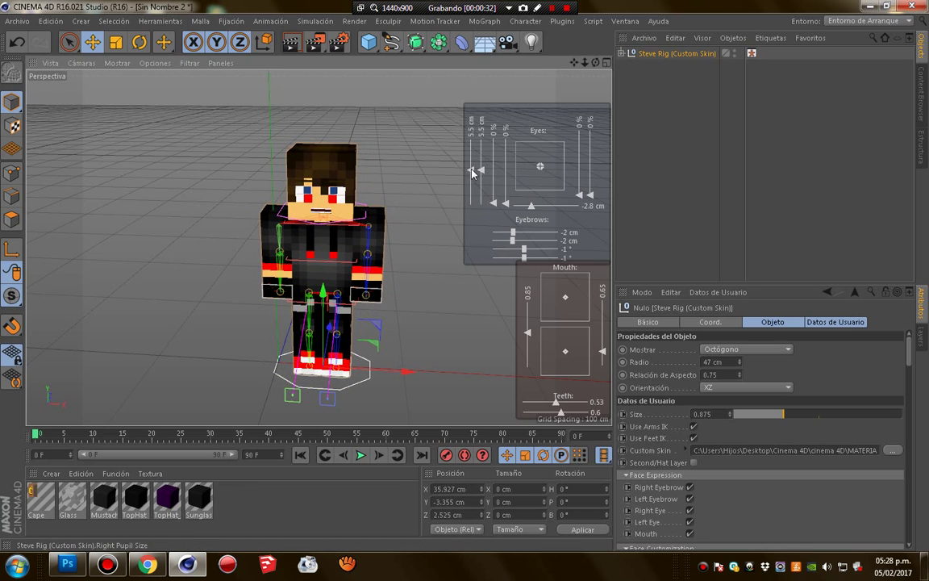
pyautogui.moveTo(471, 170)
pyautogui.mouseDown()
pyautogui.moveTo(481, 117)
pyautogui.moveTo(464, 234)
pyautogui.mouseUp()
pyautogui.moveTo(481, 169)
pyautogui.mouseDown()
pyautogui.moveTo(482, 203)
pyautogui.moveTo(505, 174)
pyautogui.moveTo(514, 118)
pyautogui.moveTo(533, 159)
pyautogui.mouseUp()
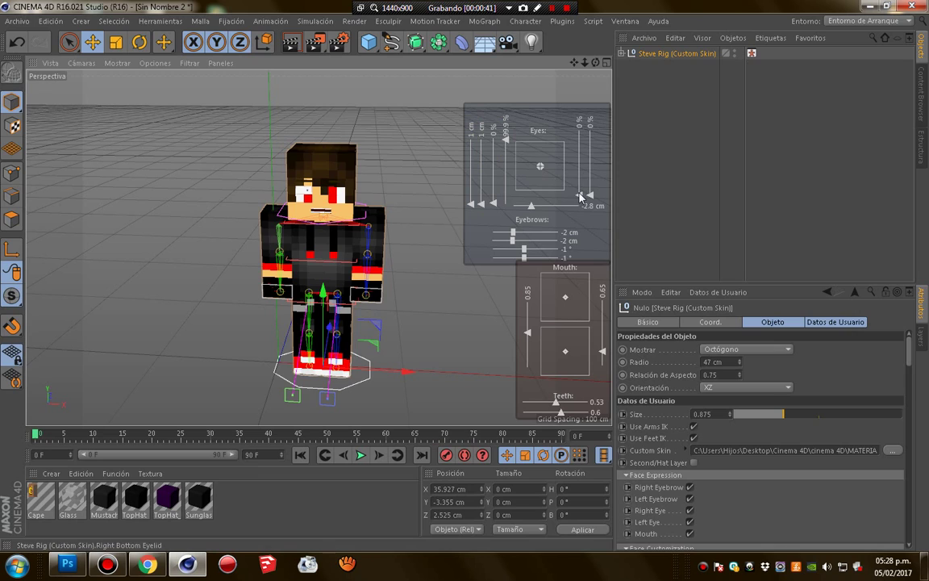
pyautogui.moveTo(580, 192); pyautogui.dragTo(581, 159)
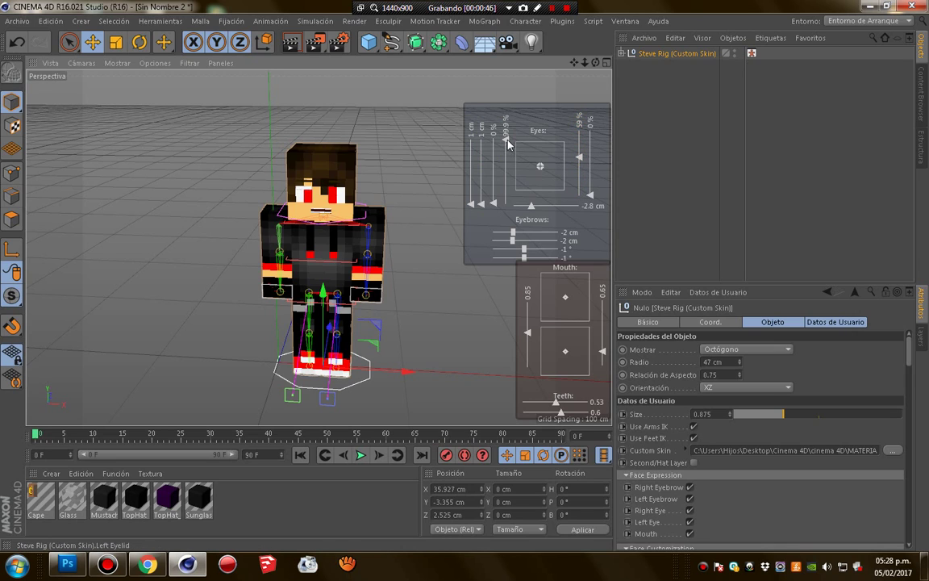
pyautogui.moveTo(506, 139); pyautogui.dragTo(506, 203)
pyautogui.moveTo(593, 196); pyautogui.dragTo(602, 166)
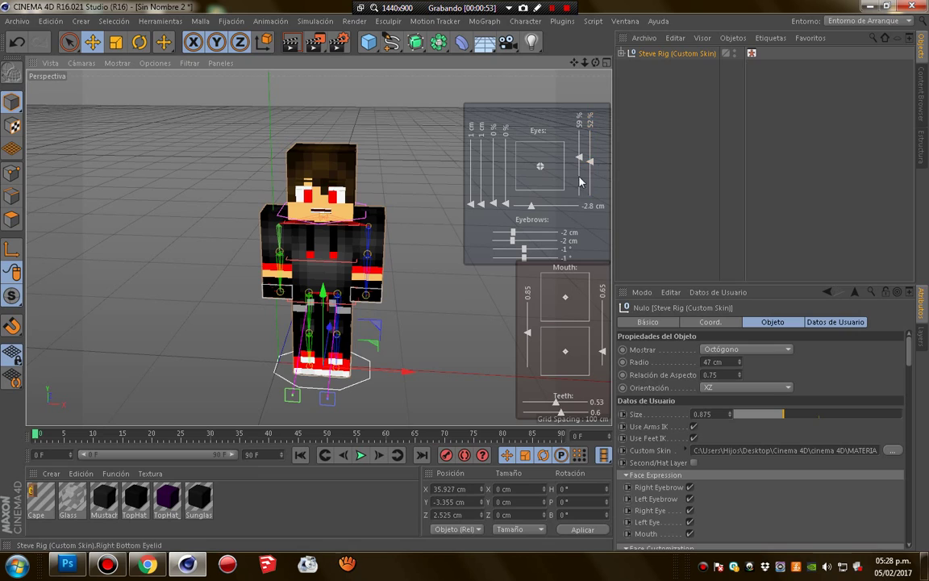
# - Shift the pupils, then place eyebrows at -2.2/-2 cm and tilt them 10°/10.5°
pyautogui.moveTo(540, 166); pyautogui.dragTo(546, 140)
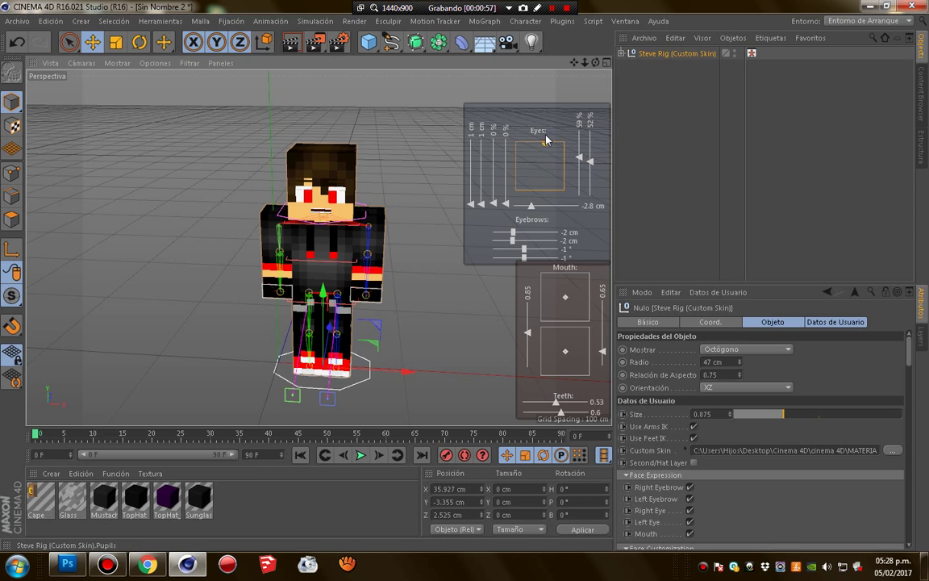
pyautogui.moveTo(532, 209)
pyautogui.mouseDown()
pyautogui.moveTo(524, 207)
pyautogui.moveTo(538, 207)
pyautogui.mouseUp()
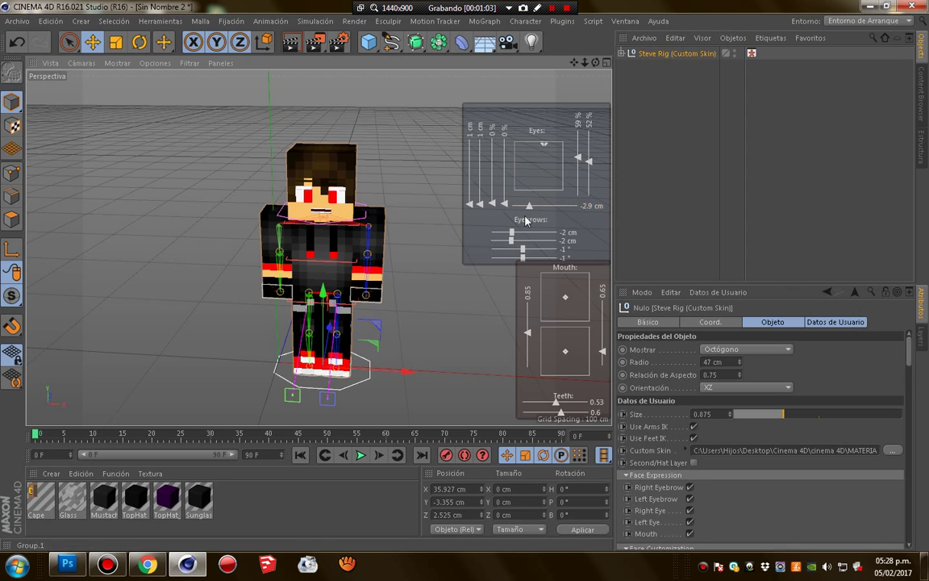
pyautogui.moveTo(512, 234)
pyautogui.mouseDown()
pyautogui.moveTo(499, 235)
pyautogui.moveTo(514, 236)
pyautogui.mouseUp()
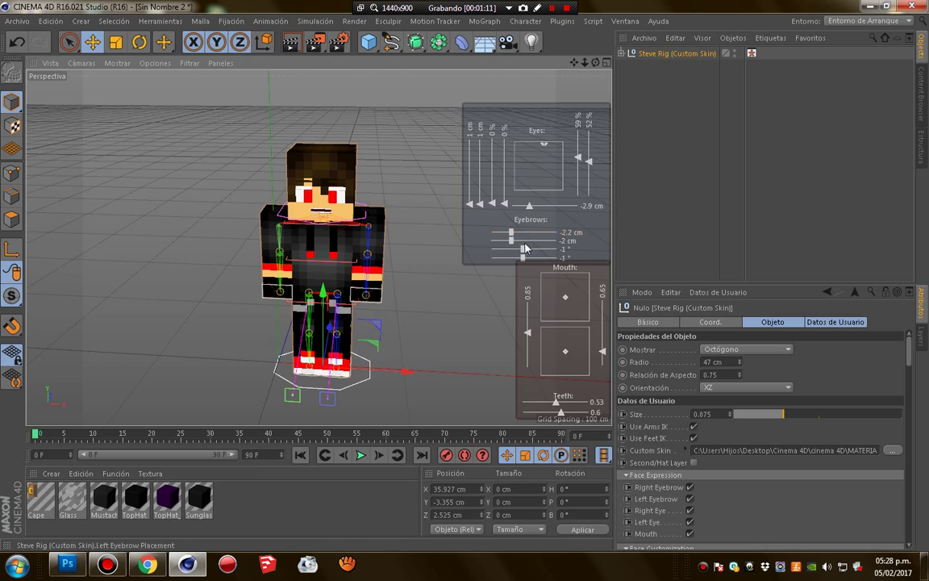
pyautogui.moveTo(522, 250)
pyautogui.mouseDown()
pyautogui.moveTo(535, 245)
pyautogui.moveTo(504, 276)
pyautogui.moveTo(524, 267)
pyautogui.mouseUp()
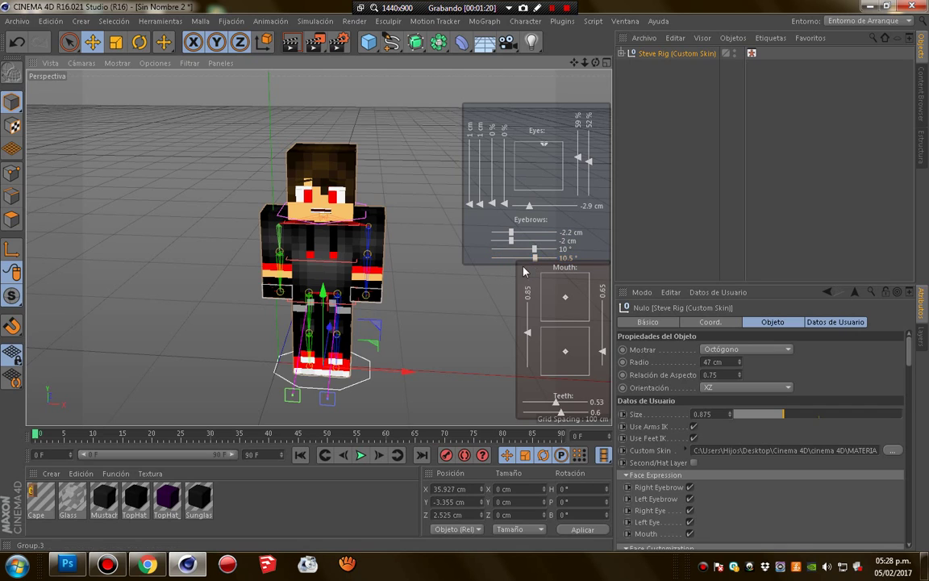
# - Widen and open the mouth and move its placement upward
pyautogui.moveTo(529, 337); pyautogui.dragTo(532, 329)
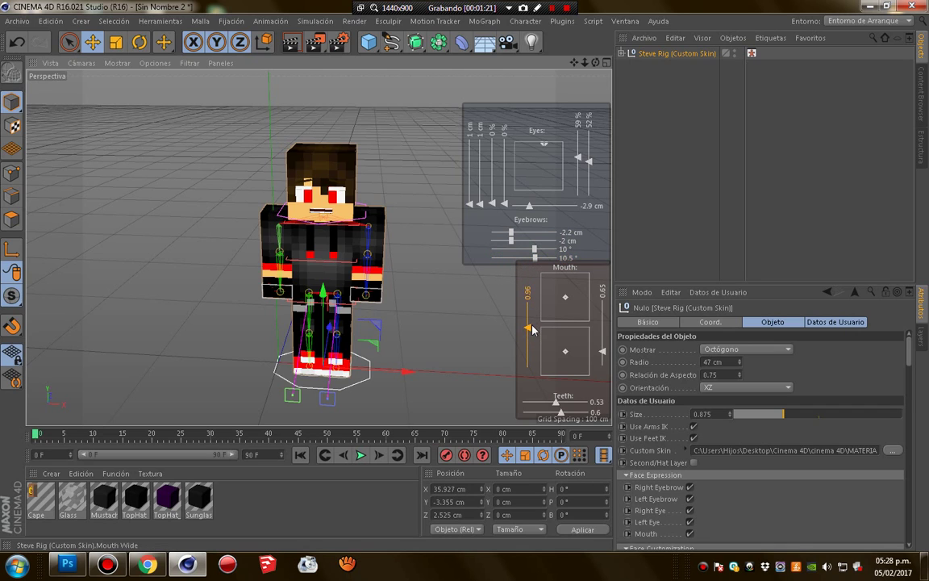
pyautogui.moveTo(607, 355); pyautogui.dragTo(610, 354)
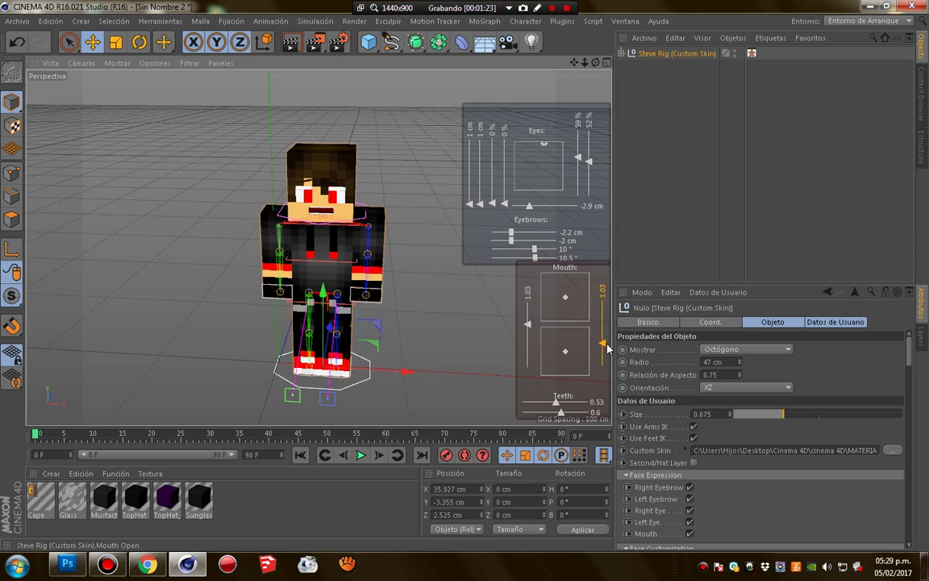
pyautogui.click(567, 356)
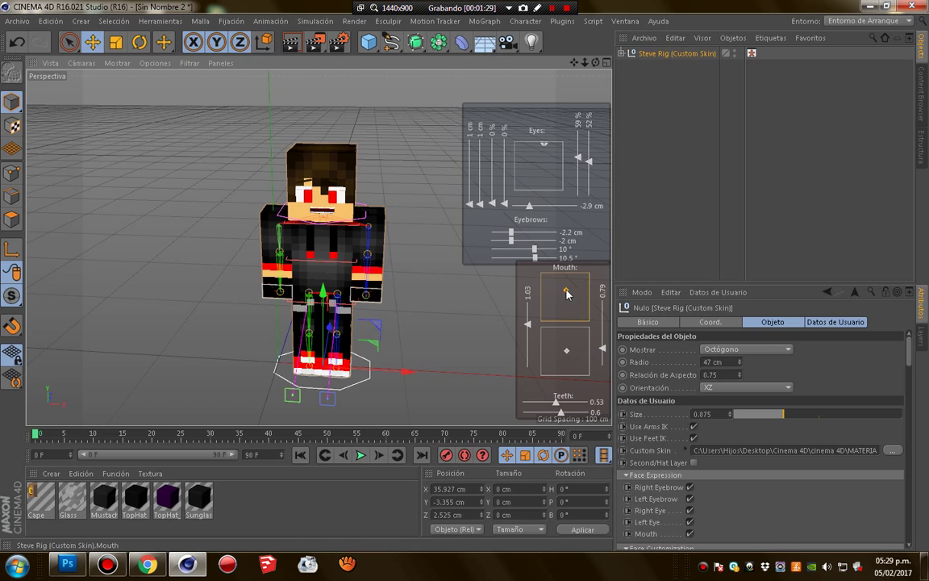
pyautogui.moveTo(567, 295); pyautogui.dragTo(568, 270)
pyautogui.moveTo(567, 282)
pyautogui.mouseDown()
pyautogui.moveTo(567, 292)
pyautogui.moveTo(568, 276)
pyautogui.mouseUp()
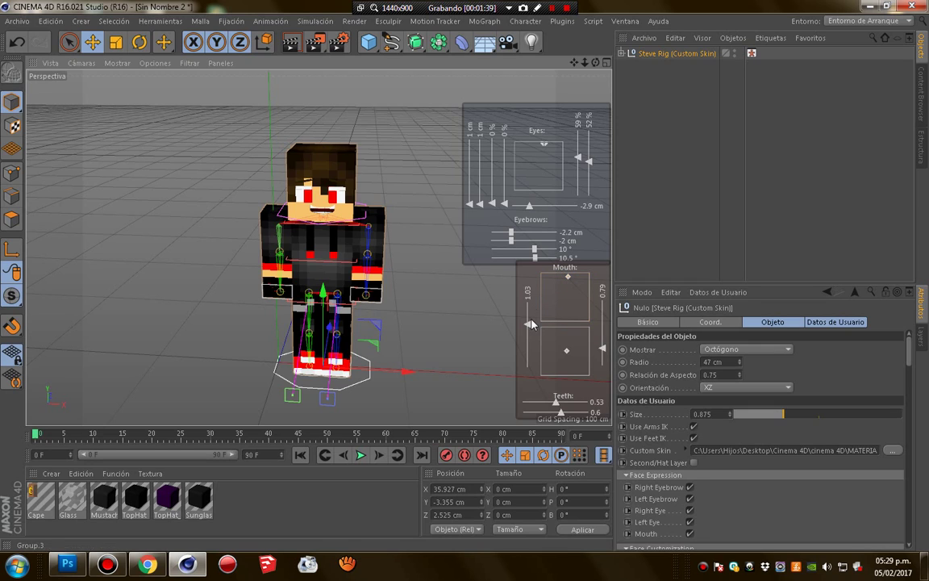
# - Refine mouth width and opening and size the teeth to 0.56 and 0.58
pyautogui.moveTo(532, 327); pyautogui.dragTo(529, 316)
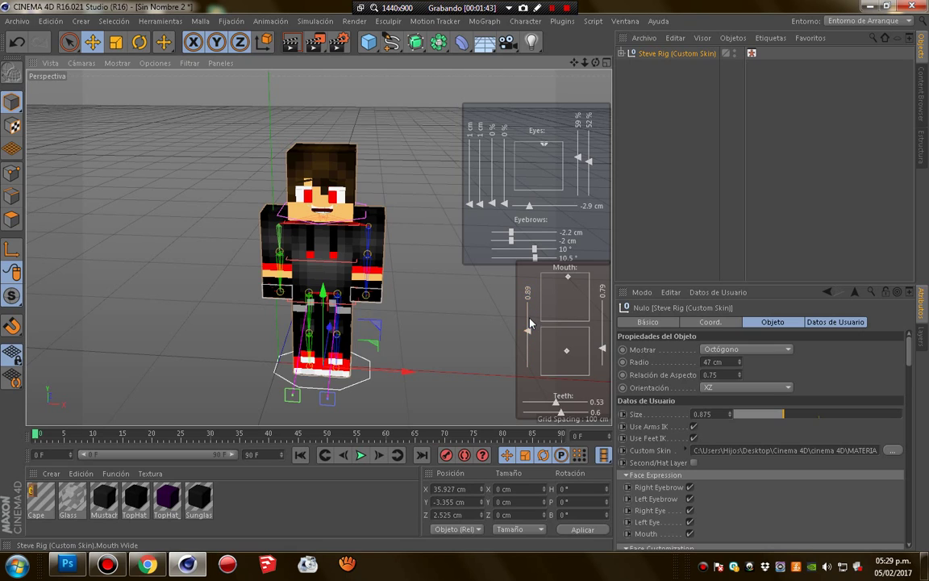
pyautogui.moveTo(530, 325); pyautogui.dragTo(529, 343)
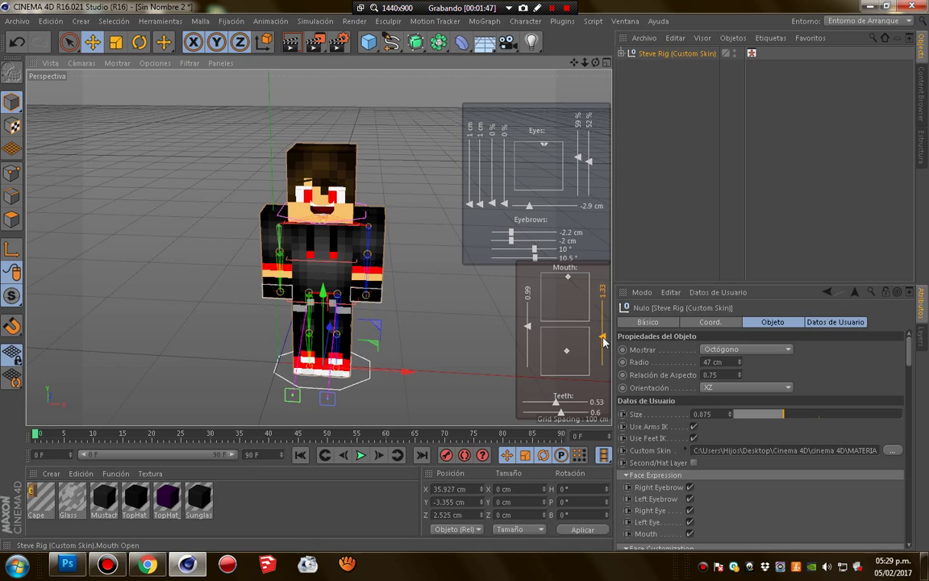
pyautogui.moveTo(602, 347); pyautogui.dragTo(604, 355)
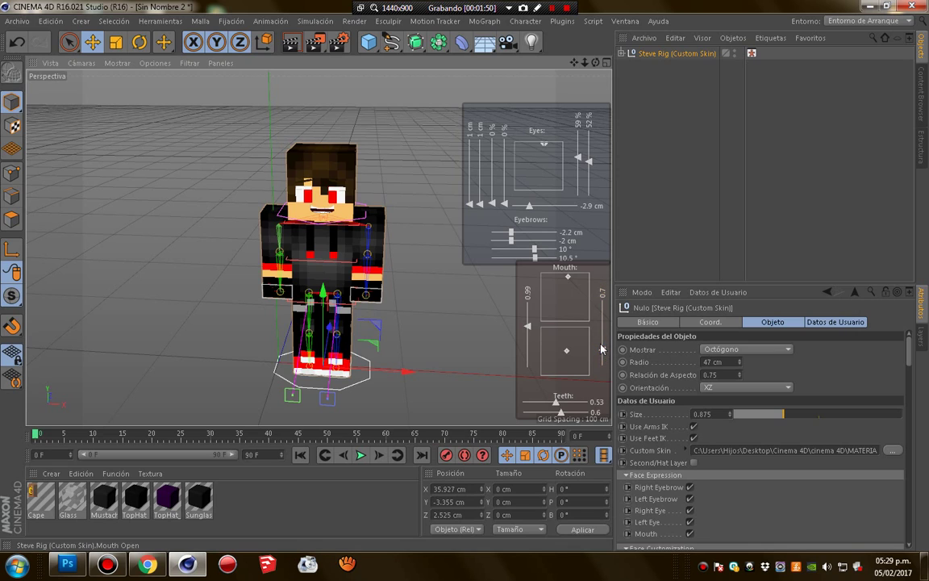
pyautogui.moveTo(556, 402); pyautogui.dragTo(564, 416)
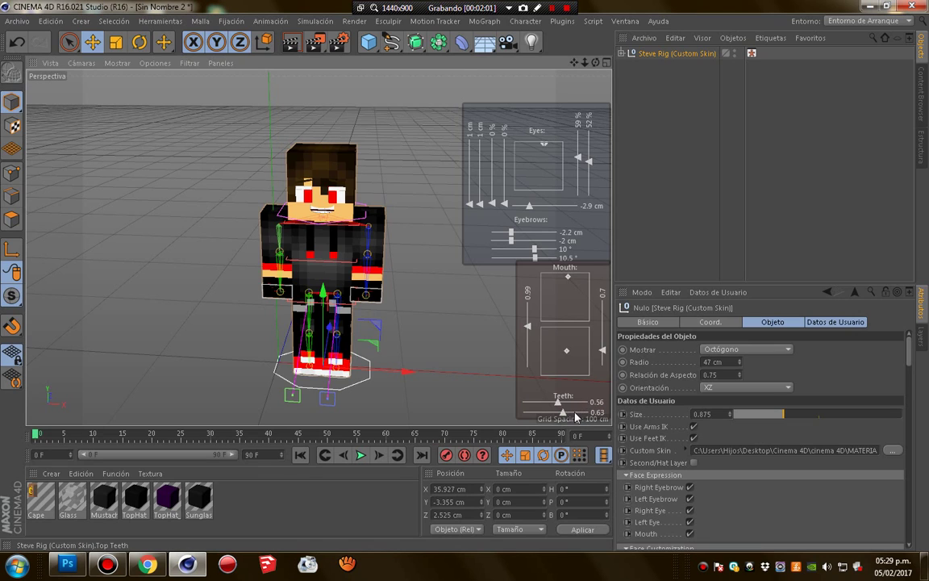
pyautogui.moveTo(565, 414); pyautogui.dragTo(561, 419)
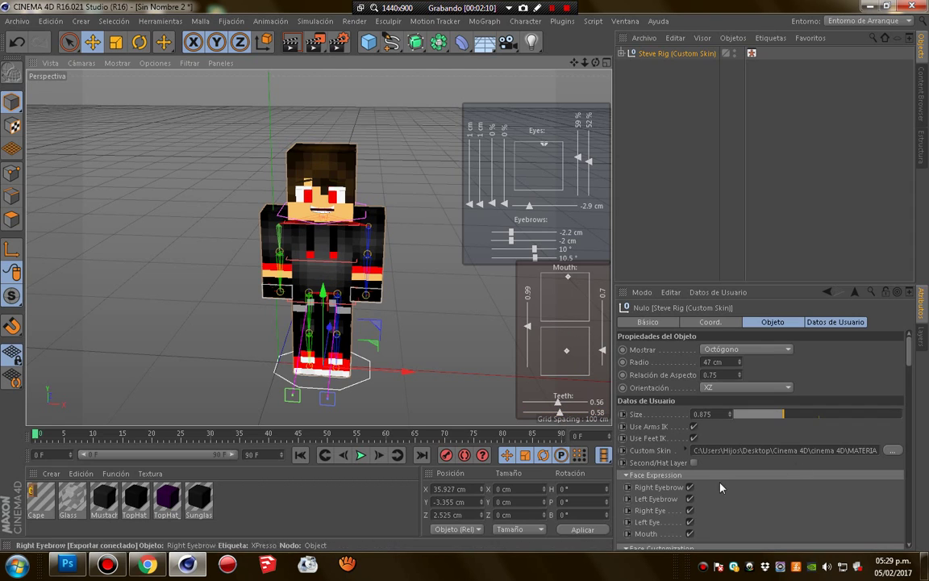
# - Enable Sword (Right) and Sword (Left) under Tools
pyautogui.scroll(-5, 762, 408)
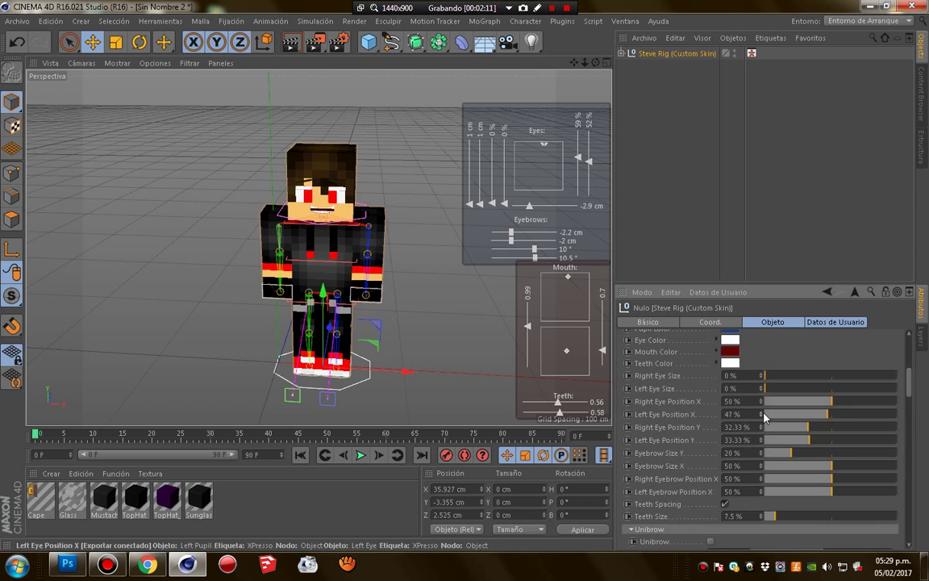
pyautogui.moveTo(909, 386); pyautogui.dragTo(908, 476)
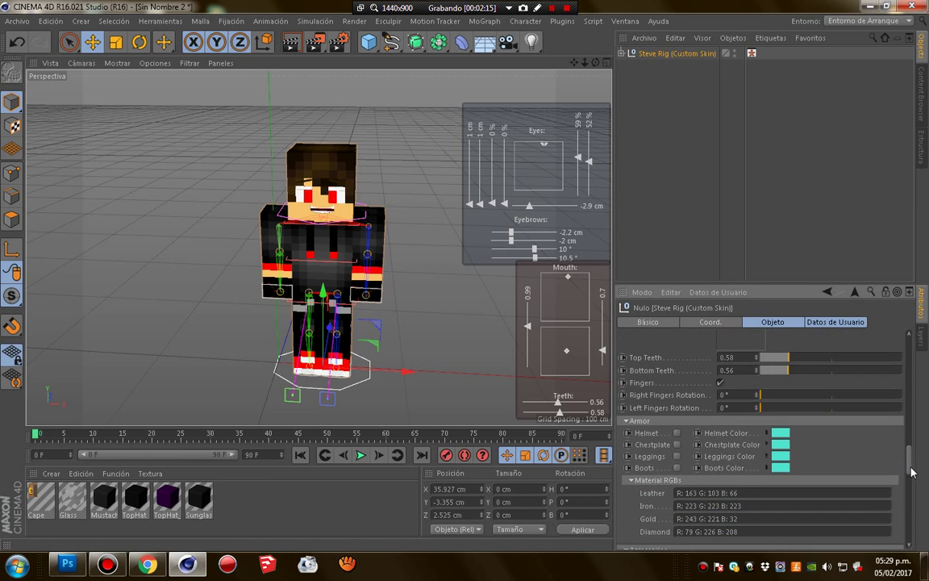
pyautogui.scroll(-3, 908, 476)
pyautogui.scroll(-3, 906, 477)
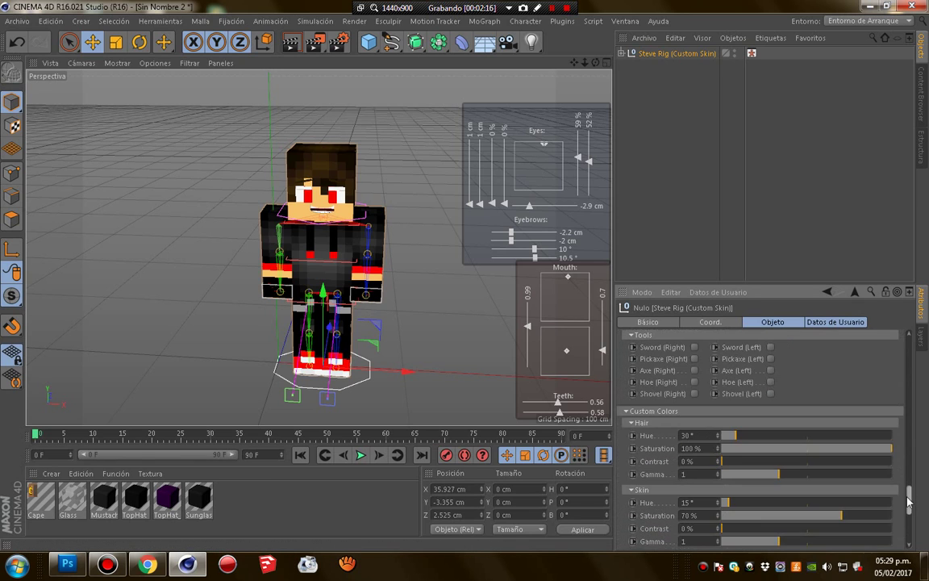
pyautogui.click(771, 347)
pyautogui.click(695, 347)
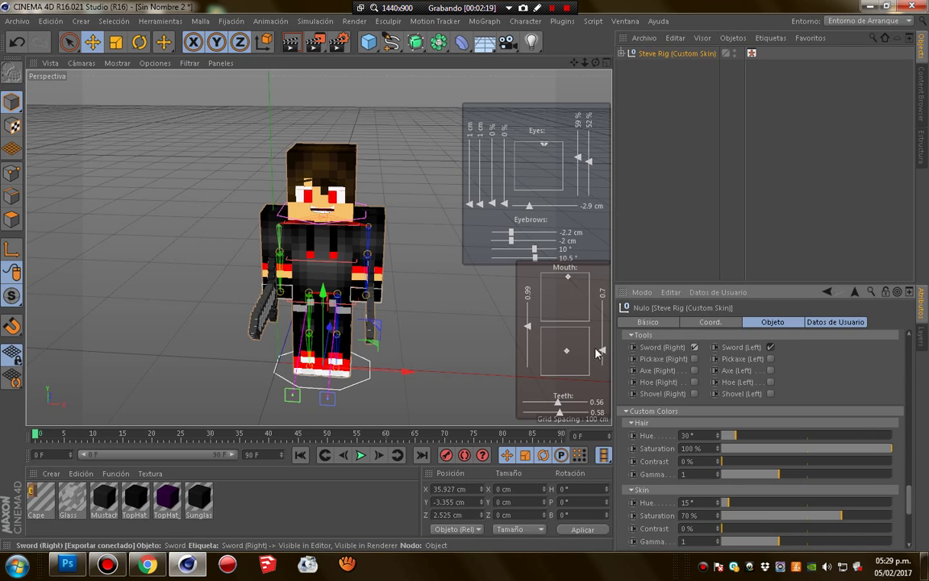
# - Lower the Shoes contrast and add a little saturation
pyautogui.scroll(5, 836, 462)
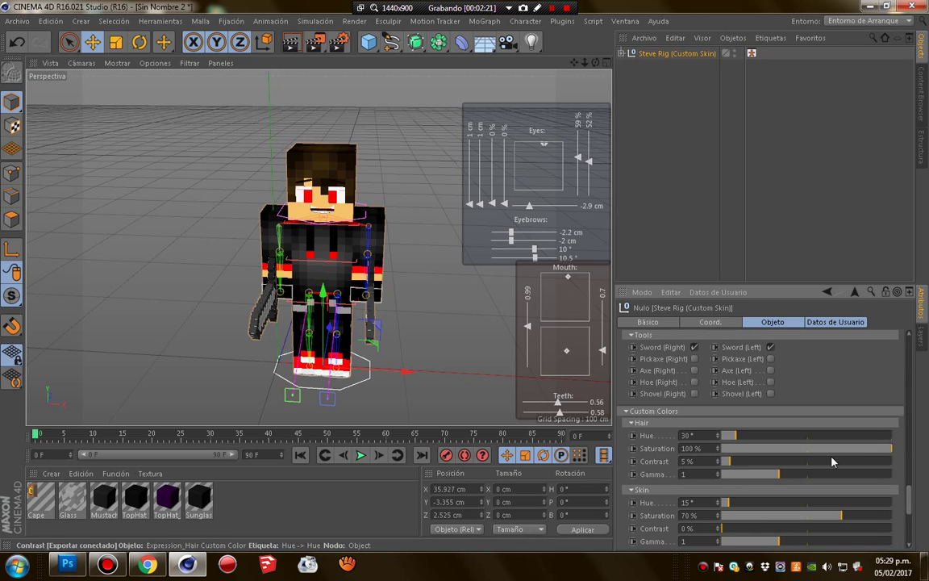
pyautogui.scroll(1, 832, 461)
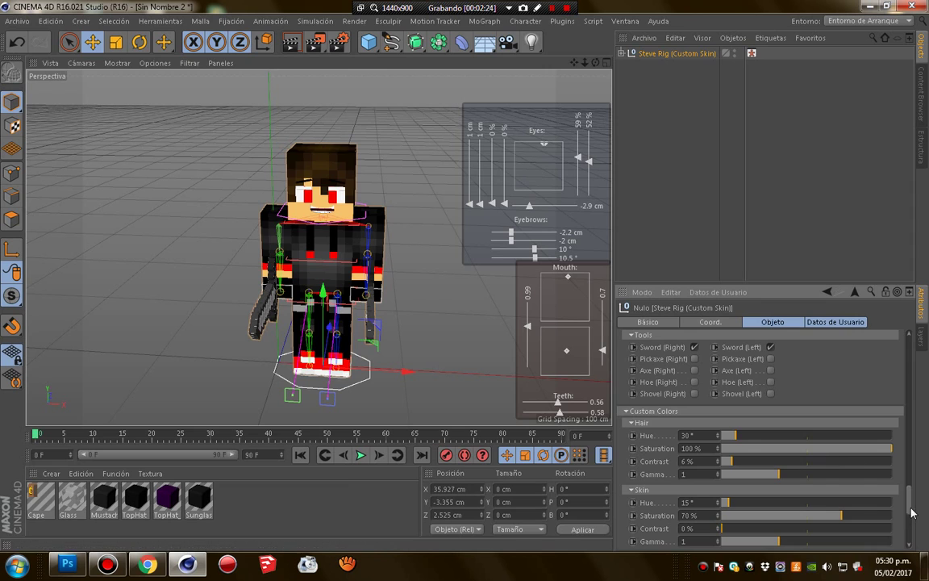
pyautogui.moveTo(910, 512)
pyautogui.mouseDown()
pyautogui.moveTo(915, 436)
pyautogui.moveTo(898, 547)
pyautogui.mouseUp()
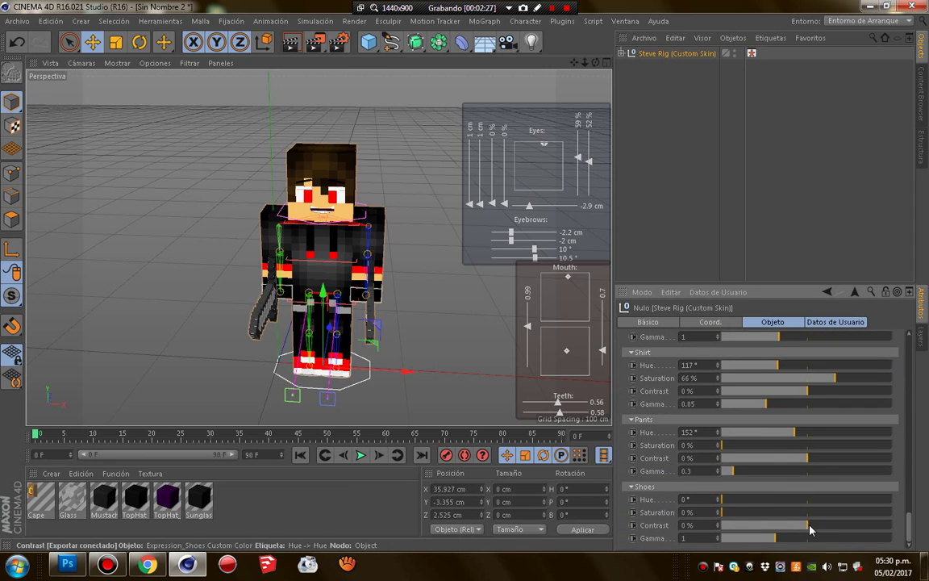
pyautogui.moveTo(809, 525)
pyautogui.mouseDown()
pyautogui.moveTo(899, 529)
pyautogui.moveTo(715, 525)
pyautogui.moveTo(794, 526)
pyautogui.mouseUp()
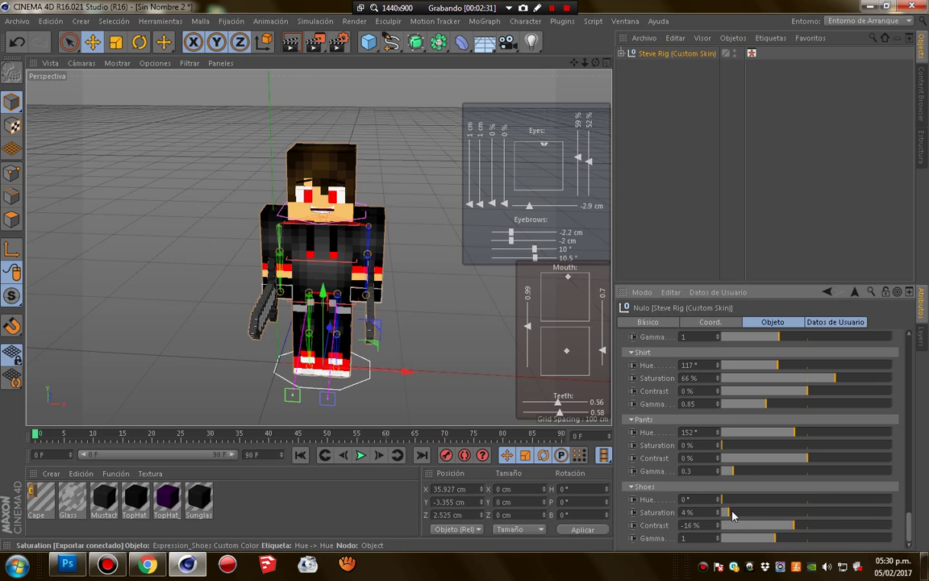
pyautogui.moveTo(729, 514)
pyautogui.mouseDown()
pyautogui.moveTo(790, 516)
pyautogui.moveTo(726, 514)
pyautogui.mouseUp()
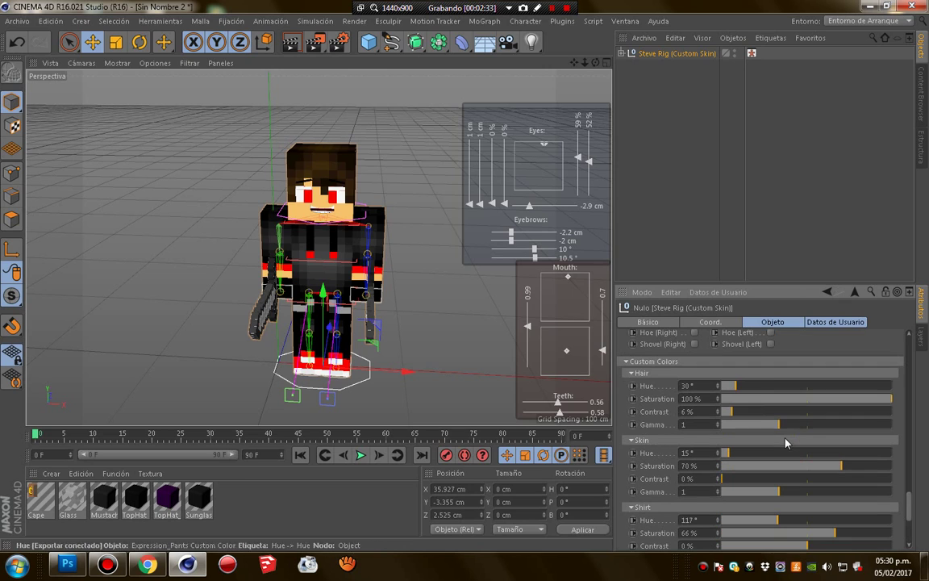
pyautogui.moveTo(911, 525); pyautogui.dragTo(927, 349)
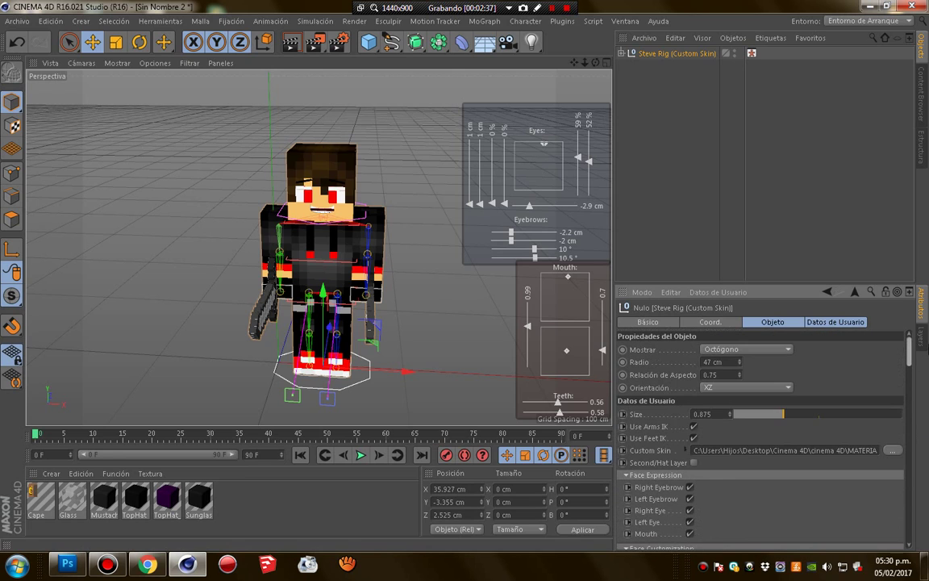
# - Change the rig's Mostrar display shape to a new shape
pyautogui.scroll(-5, 823, 314)
pyautogui.scroll(5, 823, 315)
pyautogui.click(785, 352)
pyautogui.click(776, 362)
pyautogui.click(782, 349)
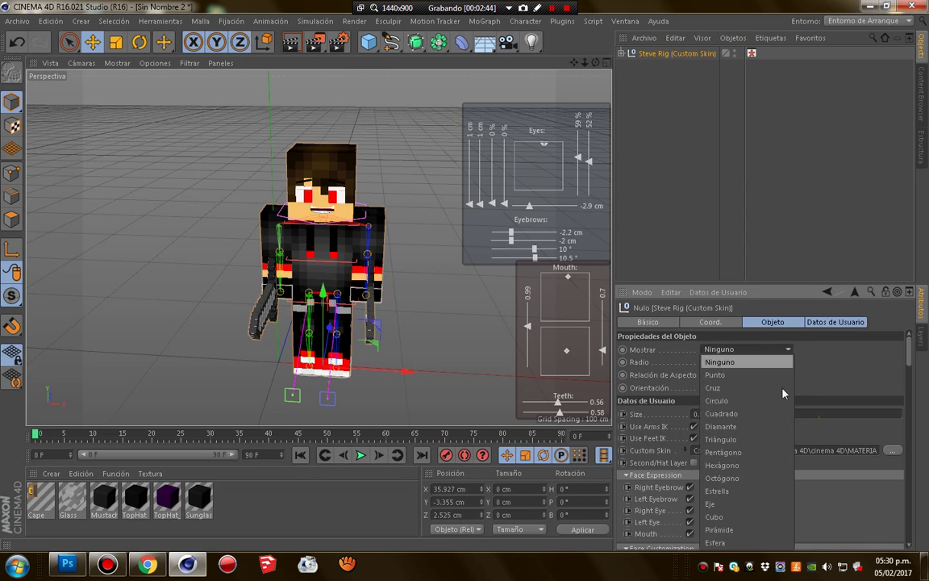
pyautogui.click(726, 465)
# - Reshape the mouth and fine-tune its placement on the face
pyautogui.scroll(-5, 916, 395)
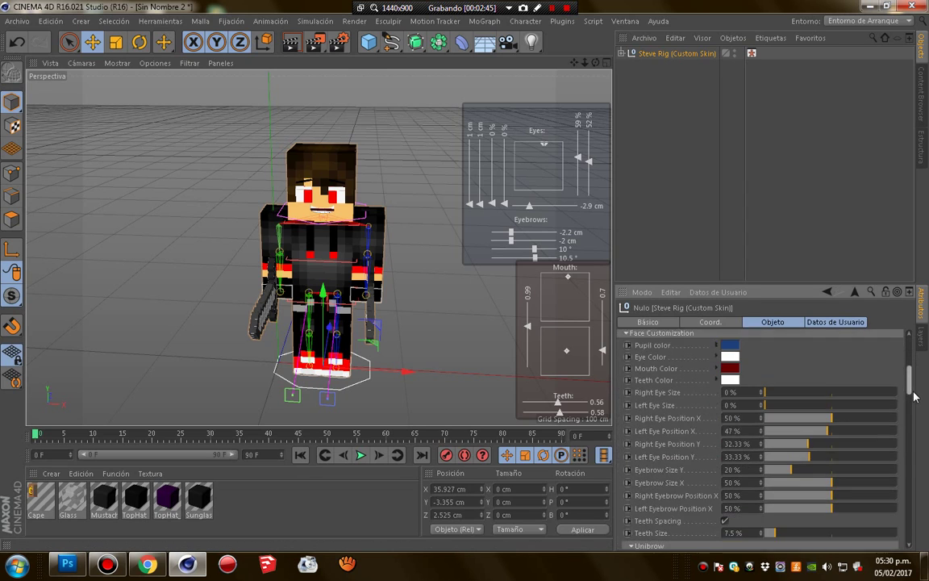
pyautogui.scroll(-8, 914, 403)
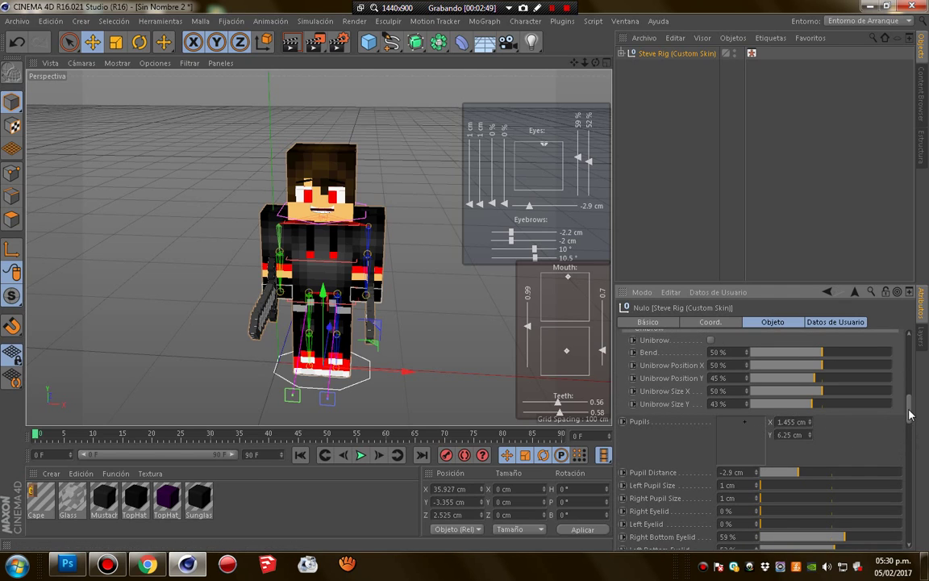
pyautogui.scroll(-5, 864, 428)
pyautogui.scroll(-1, 847, 425)
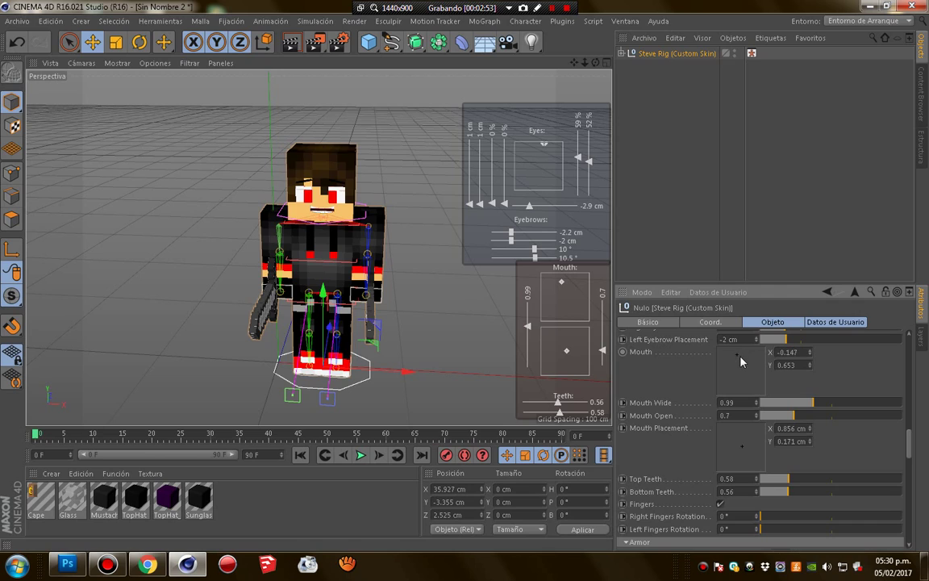
pyautogui.moveTo(741, 358)
pyautogui.mouseDown()
pyautogui.moveTo(745, 381)
pyautogui.moveTo(740, 357)
pyautogui.mouseUp()
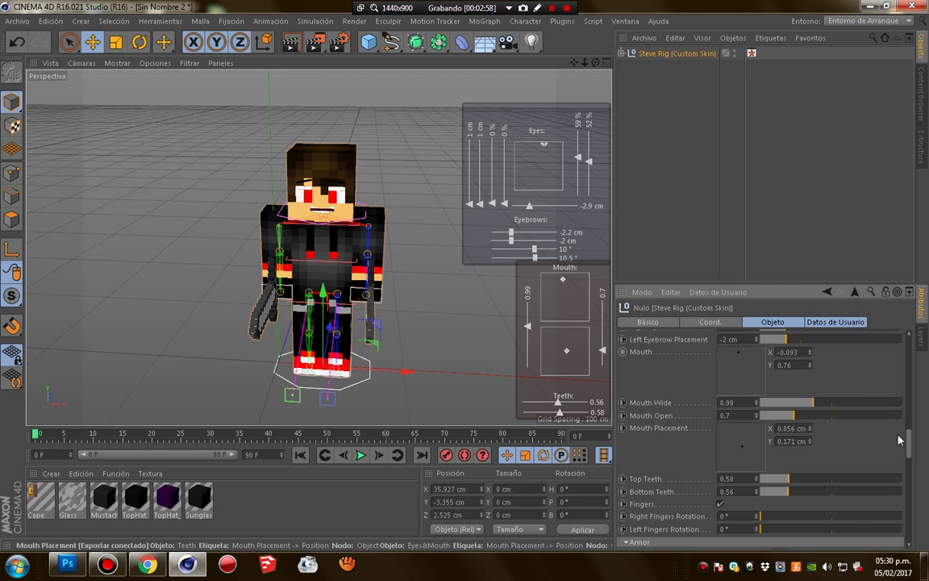
pyautogui.click(737, 449)
pyautogui.moveTo(739, 449); pyautogui.dragTo(741, 453)
# - Turn on the Nose accessory
pyautogui.moveTo(910, 444); pyautogui.dragTo(912, 485)
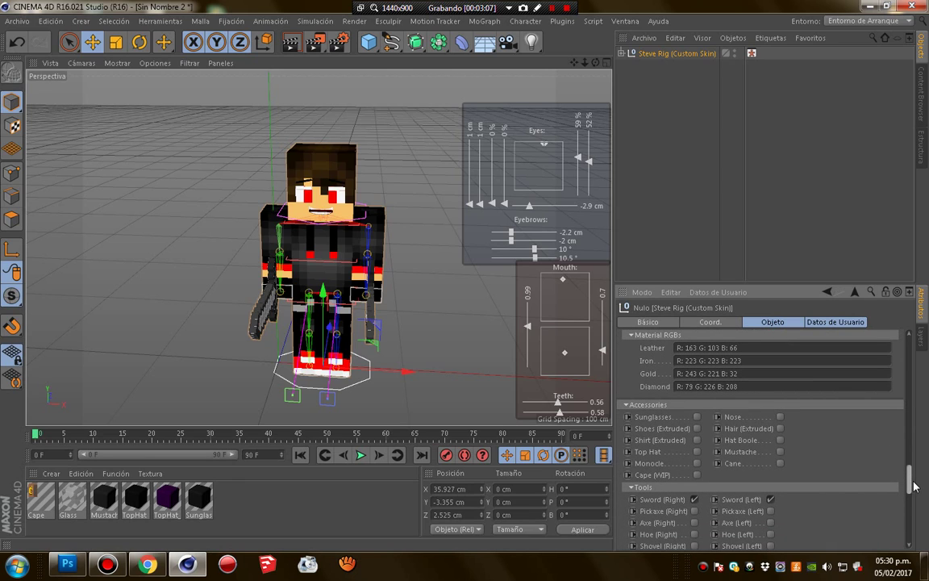
pyautogui.moveTo(921, 487); pyautogui.dragTo(922, 492)
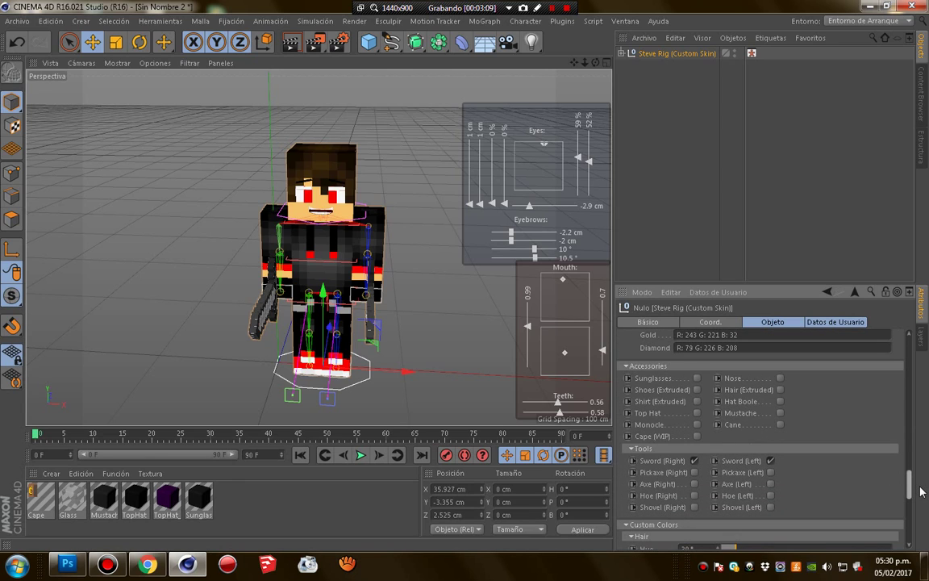
pyautogui.click(780, 380)
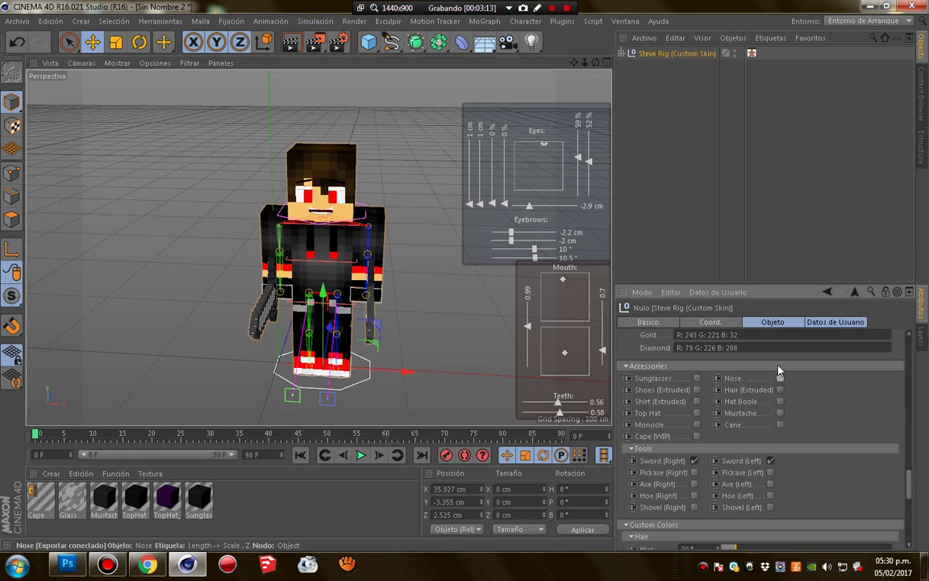
# - Move the Steve rig slightly left to X 24.512 cm and reopen its Visual Selector
pyautogui.click(752, 54)
pyautogui.scroll(-2, 778, 390)
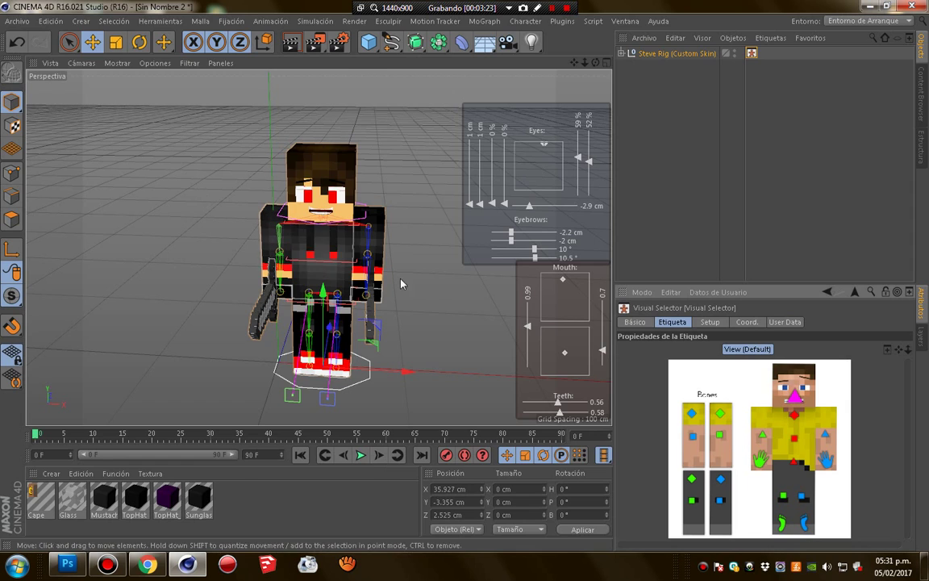
pyautogui.moveTo(370, 270); pyautogui.dragTo(354, 267)
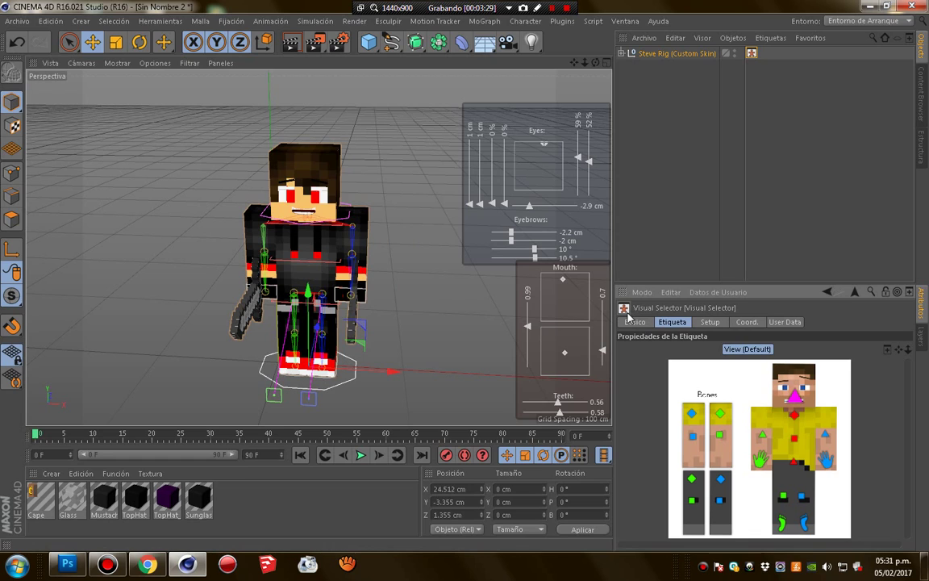
pyautogui.click(758, 369)
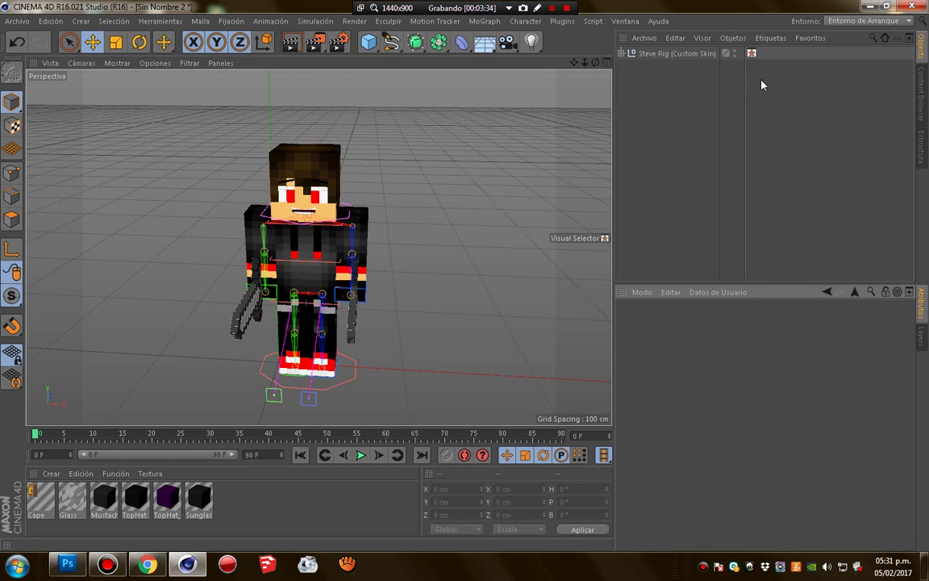
pyautogui.click(606, 238)
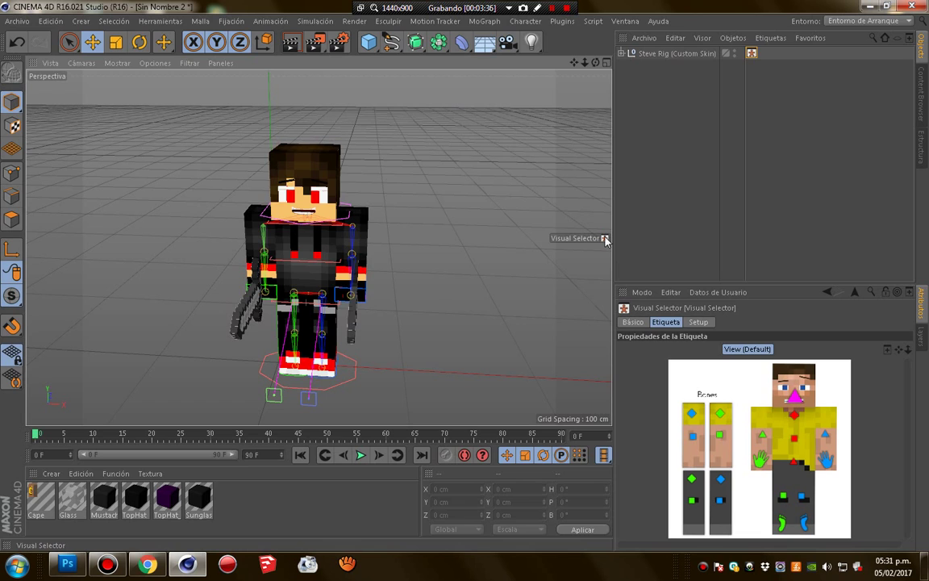
# - Turn the head slightly and tilt the upper body sideways
pyautogui.click(796, 403)
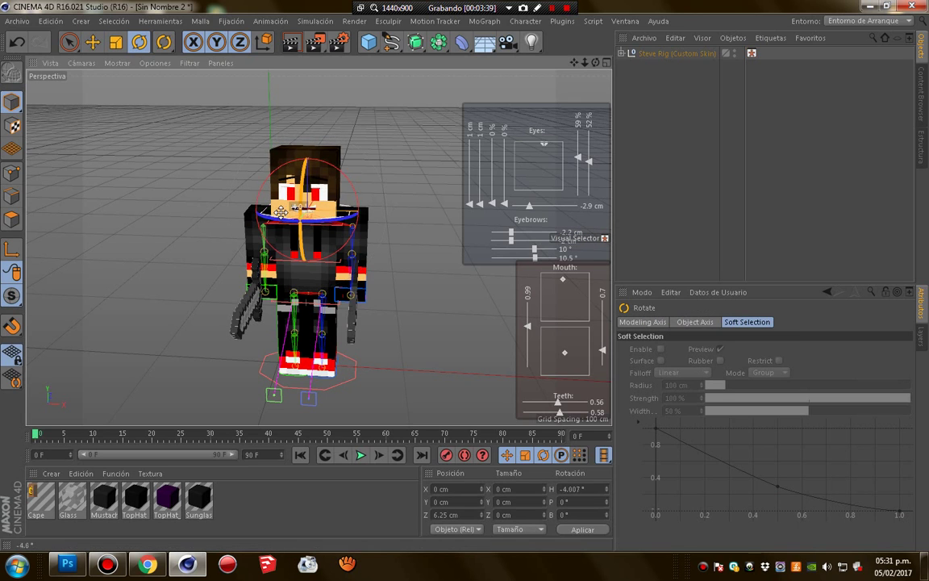
pyautogui.moveTo(281, 212)
pyautogui.mouseDown()
pyautogui.moveTo(307, 217)
pyautogui.moveTo(287, 206)
pyautogui.mouseUp()
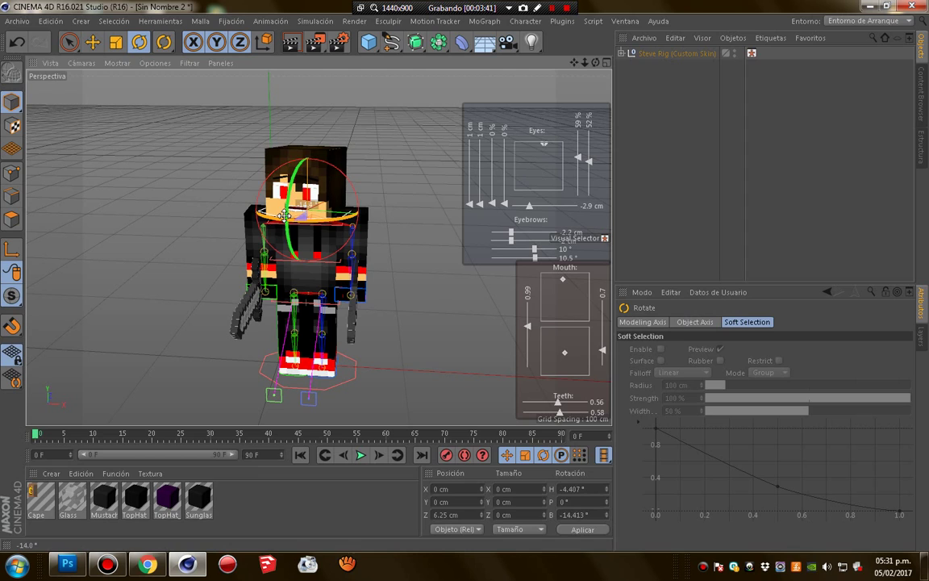
pyautogui.click(286, 206)
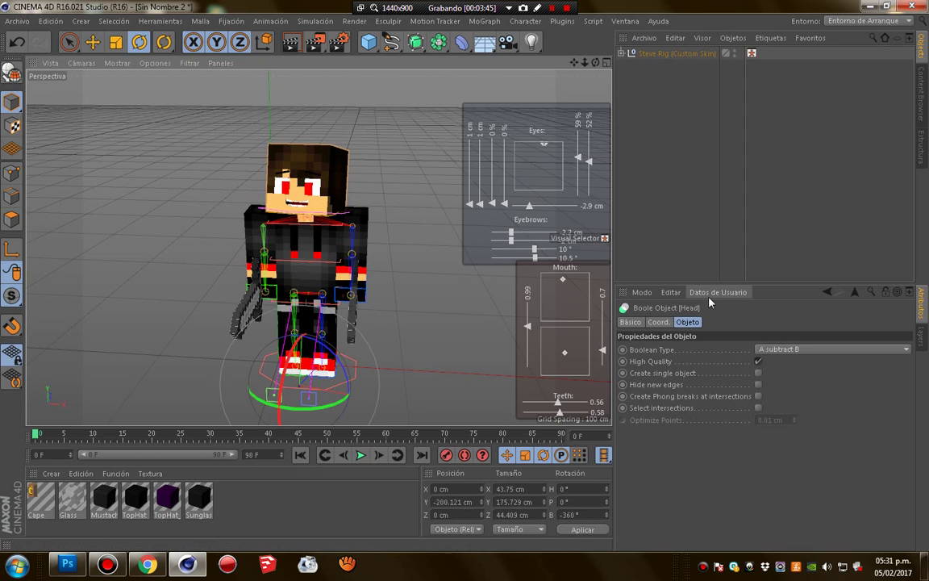
pyautogui.click(752, 54)
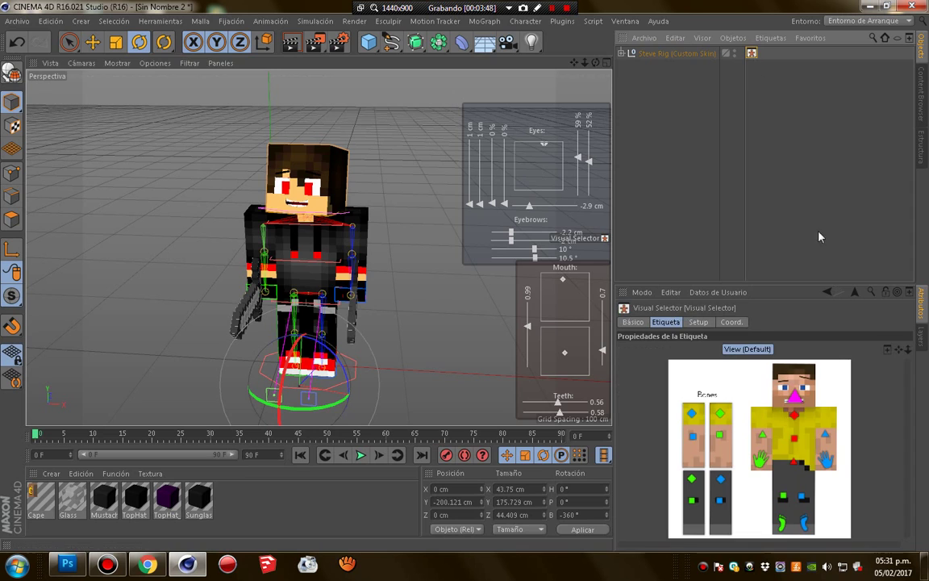
pyautogui.click(796, 436)
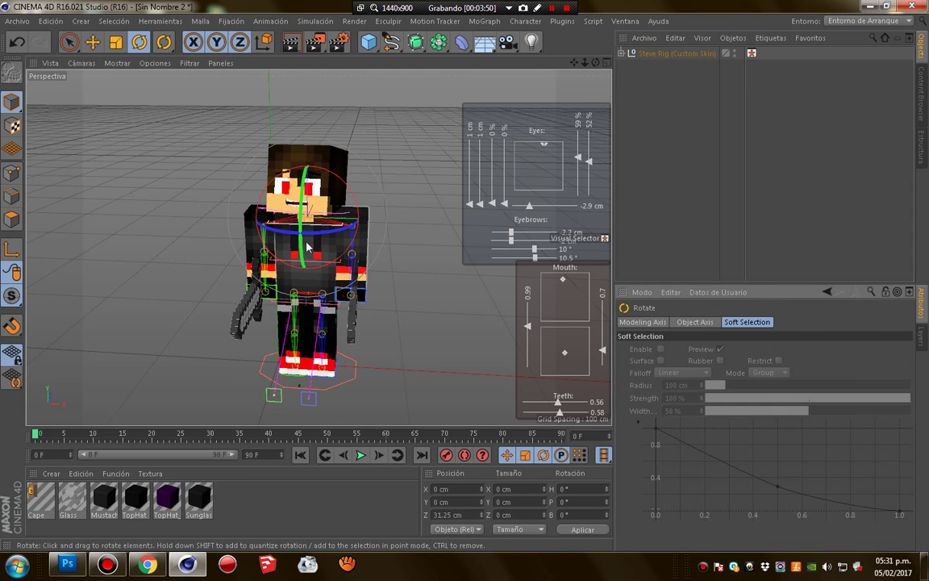
pyautogui.moveTo(299, 236)
pyautogui.mouseDown()
pyautogui.moveTo(279, 234)
pyautogui.moveTo(287, 233)
pyautogui.mouseUp()
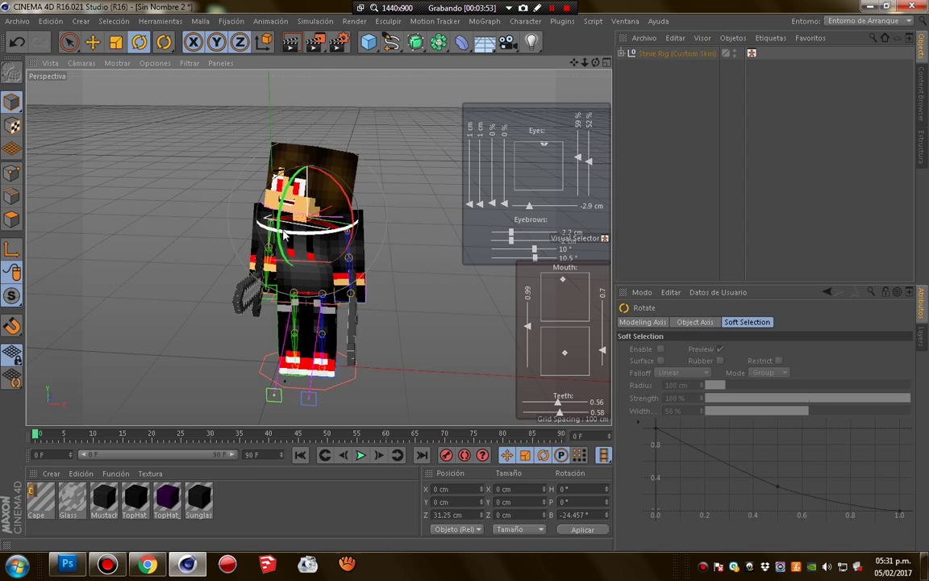
pyautogui.moveTo(289, 235); pyautogui.dragTo(294, 234)
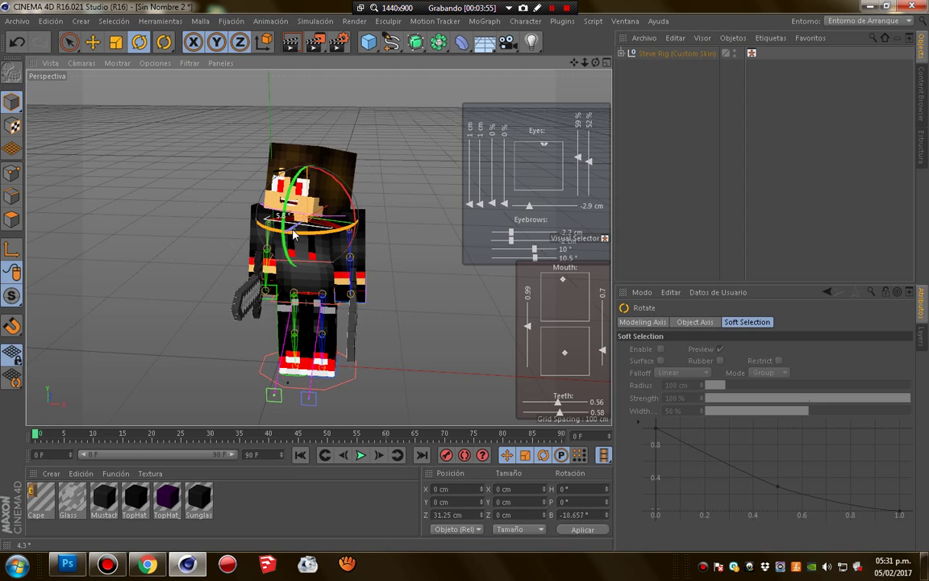
# - Tilt the chest sideways and rotate the hips slightly
pyautogui.click(752, 54)
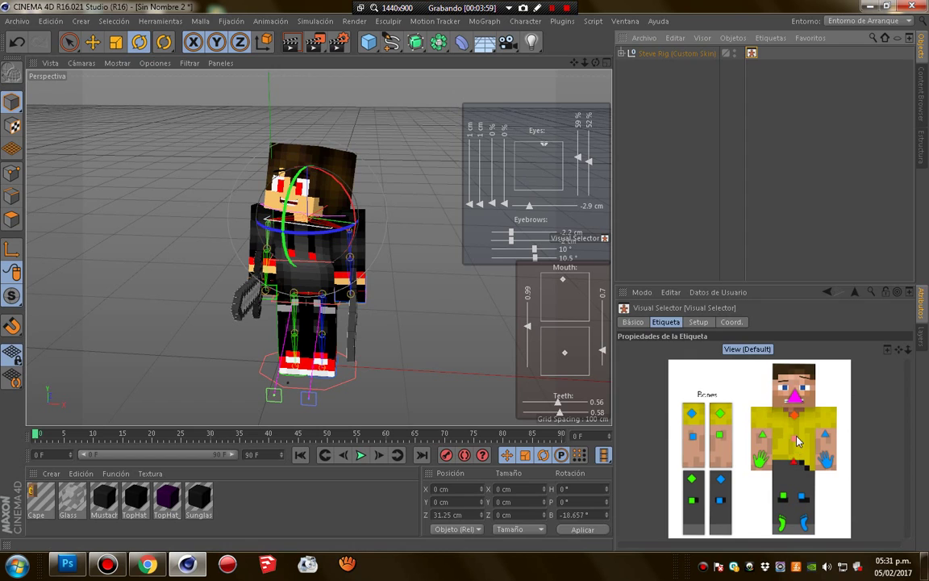
pyautogui.click(798, 441)
pyautogui.moveTo(307, 256)
pyautogui.mouseDown()
pyautogui.moveTo(307, 277)
pyautogui.moveTo(310, 268)
pyautogui.mouseUp()
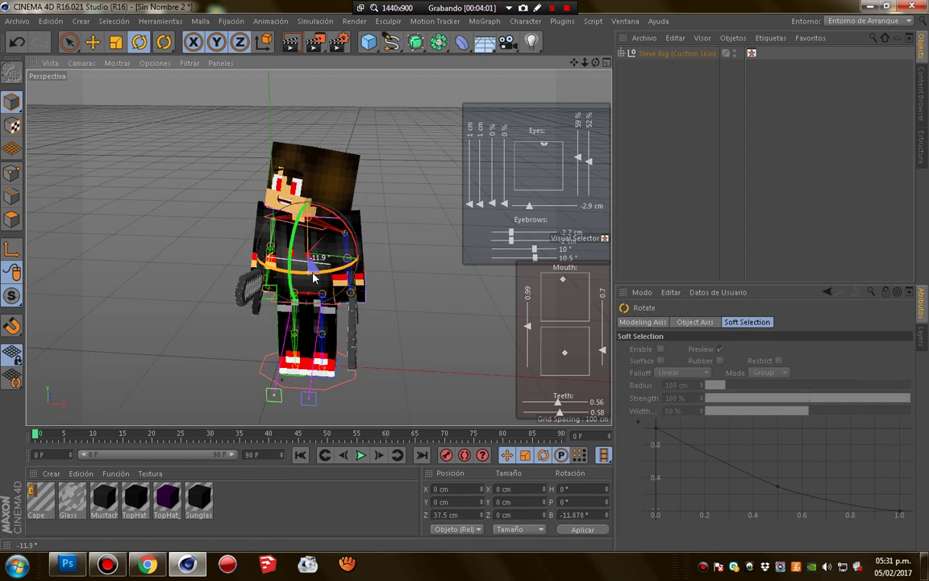
pyautogui.click(751, 54)
pyautogui.click(796, 458)
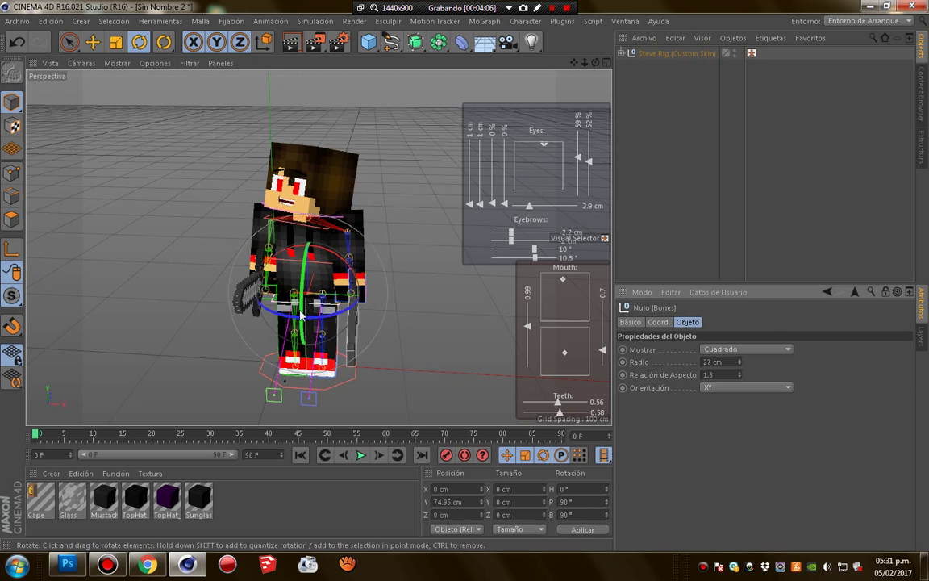
pyautogui.moveTo(303, 291)
pyautogui.mouseDown()
pyautogui.moveTo(301, 316)
pyautogui.moveTo(302, 304)
pyautogui.mouseUp()
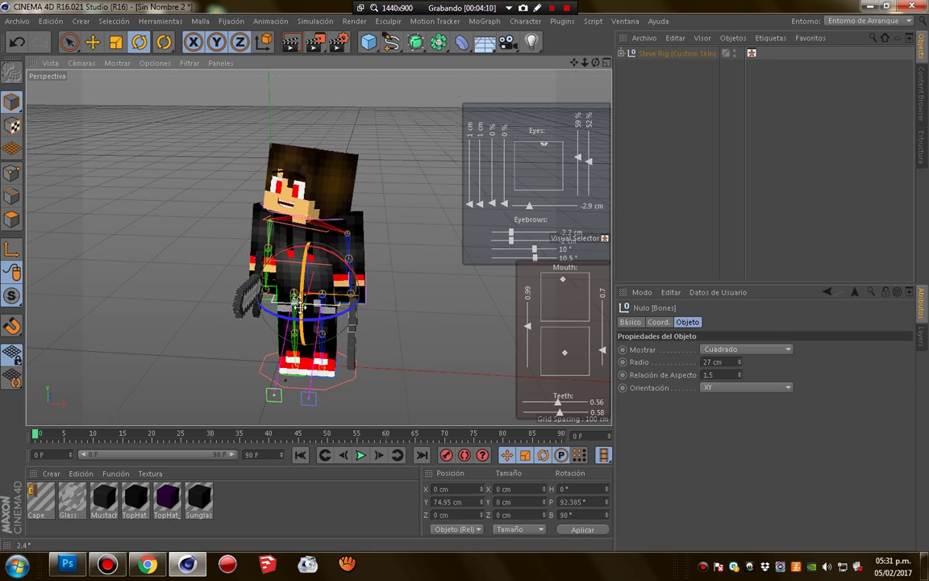
pyautogui.click(752, 54)
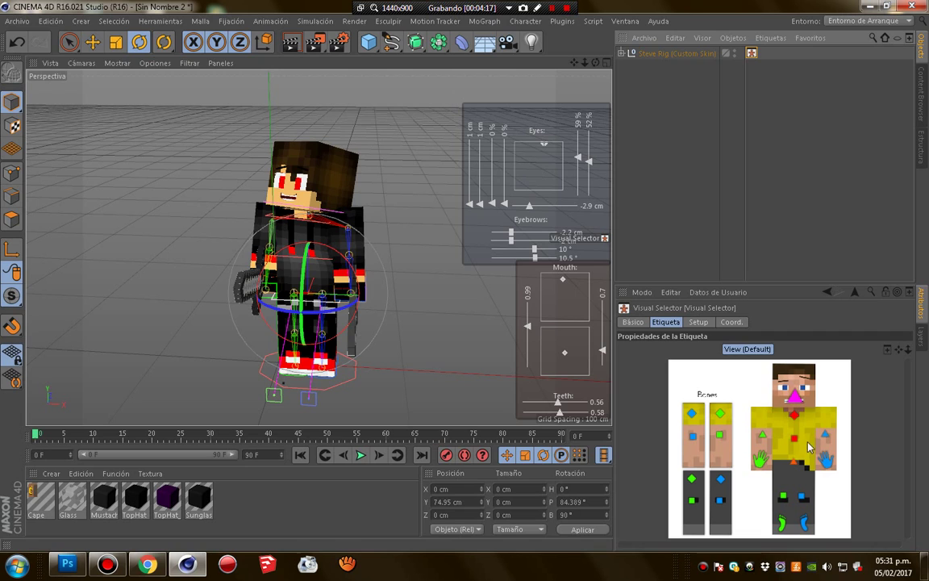
# - Reposition one arm controller and swing its hand out to the left
pyautogui.click(824, 435)
pyautogui.press('e')
pyautogui.moveTo(390, 259)
pyautogui.mouseDown()
pyautogui.moveTo(368, 258)
pyautogui.moveTo(442, 282)
pyautogui.moveTo(239, 233)
pyautogui.moveTo(288, 324)
pyautogui.mouseUp()
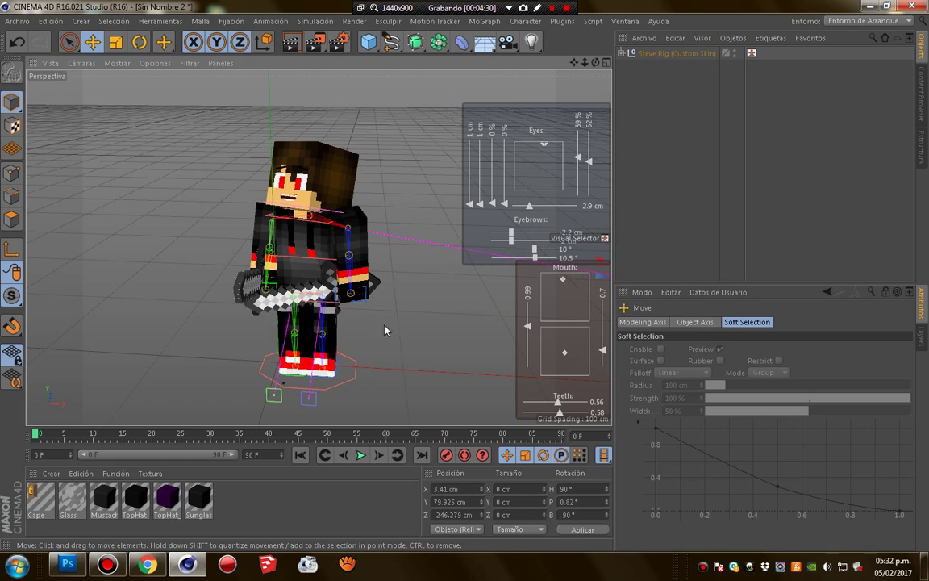
pyautogui.click(752, 52)
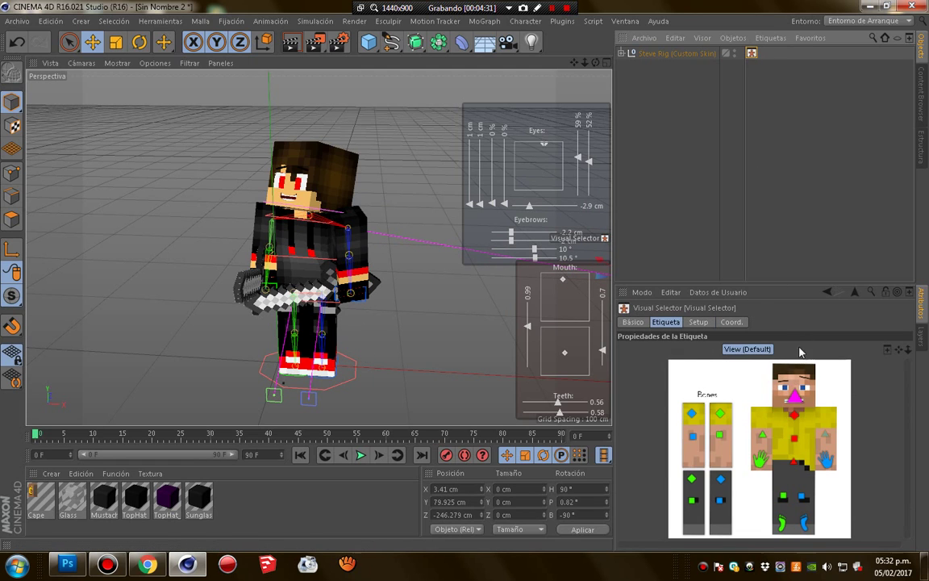
pyautogui.click(762, 449)
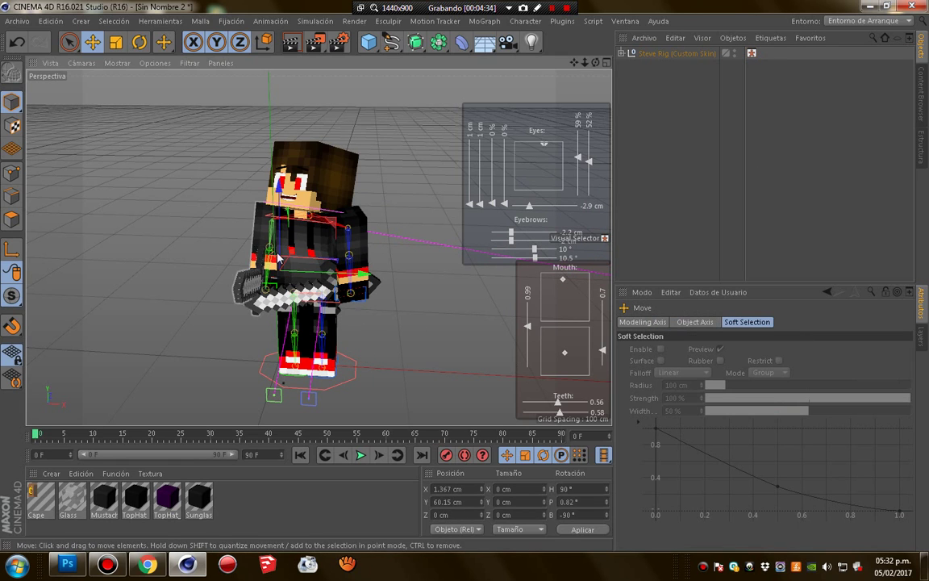
pyautogui.moveTo(278, 258)
pyautogui.mouseDown()
pyautogui.moveTo(135, 296)
pyautogui.moveTo(77, 247)
pyautogui.moveTo(367, 289)
pyautogui.mouseUp()
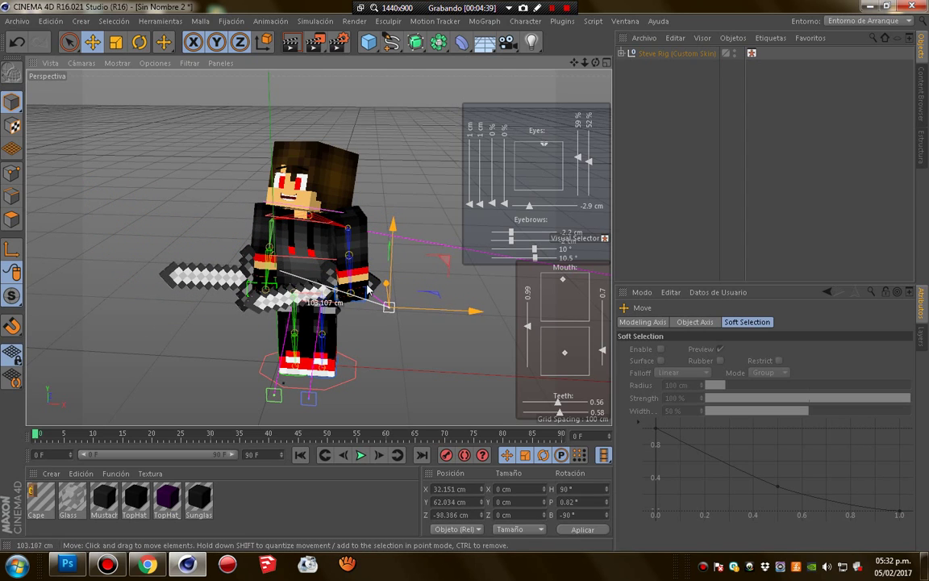
pyautogui.moveTo(368, 289); pyautogui.dragTo(365, 284)
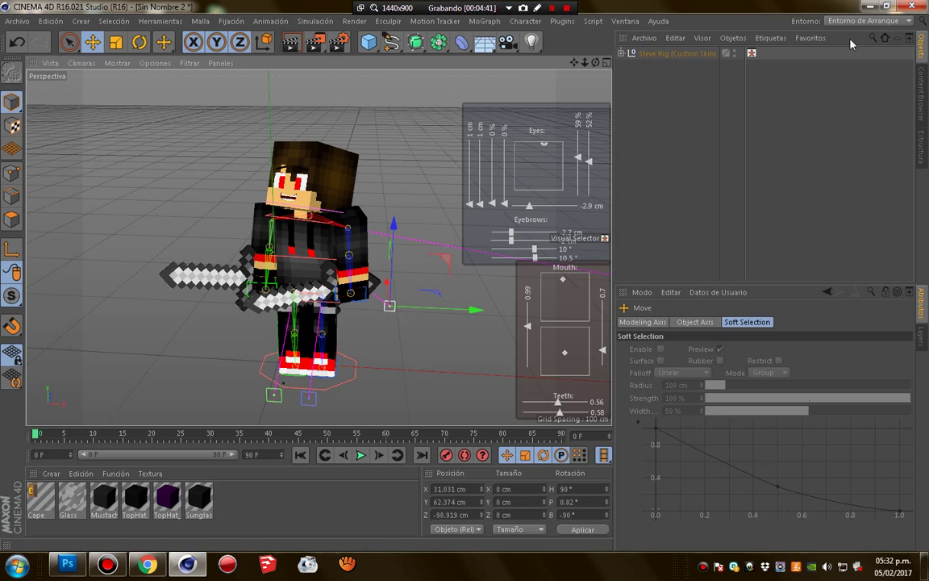
# - Raise the other arm and pull the right hand up across the body
pyautogui.click(752, 54)
pyautogui.click(692, 414)
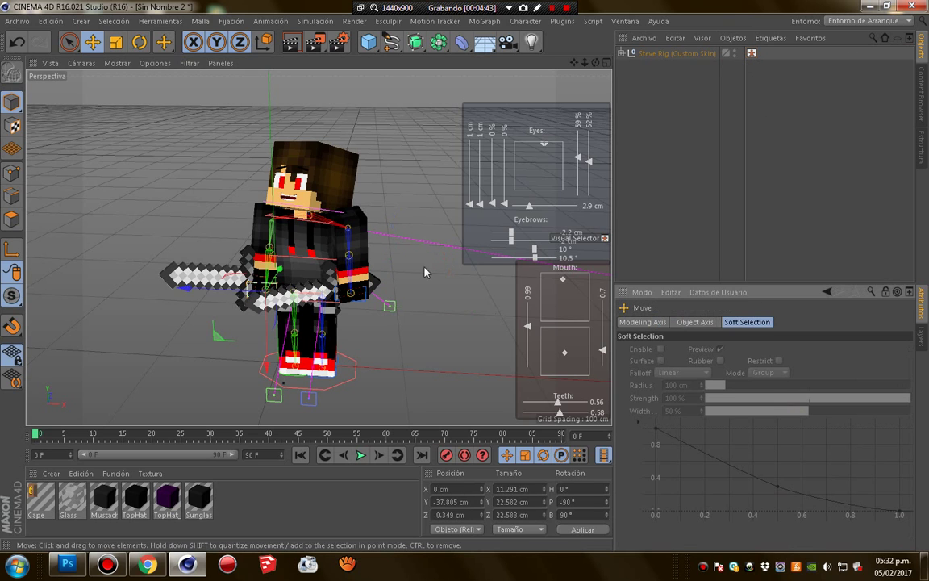
pyautogui.moveTo(256, 274)
pyautogui.mouseDown()
pyautogui.moveTo(244, 257)
pyautogui.moveTo(228, 257)
pyautogui.mouseUp()
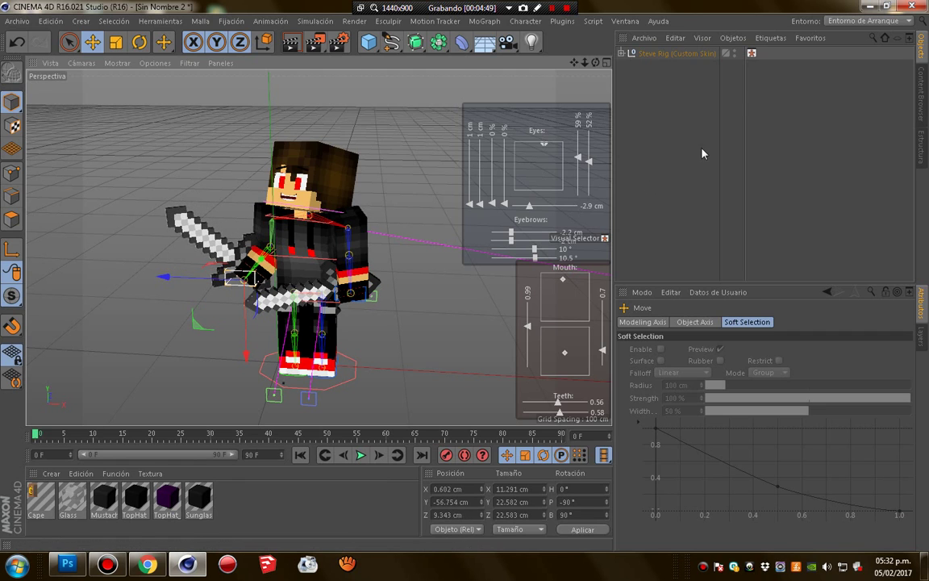
pyautogui.click(751, 52)
pyautogui.click(347, 289)
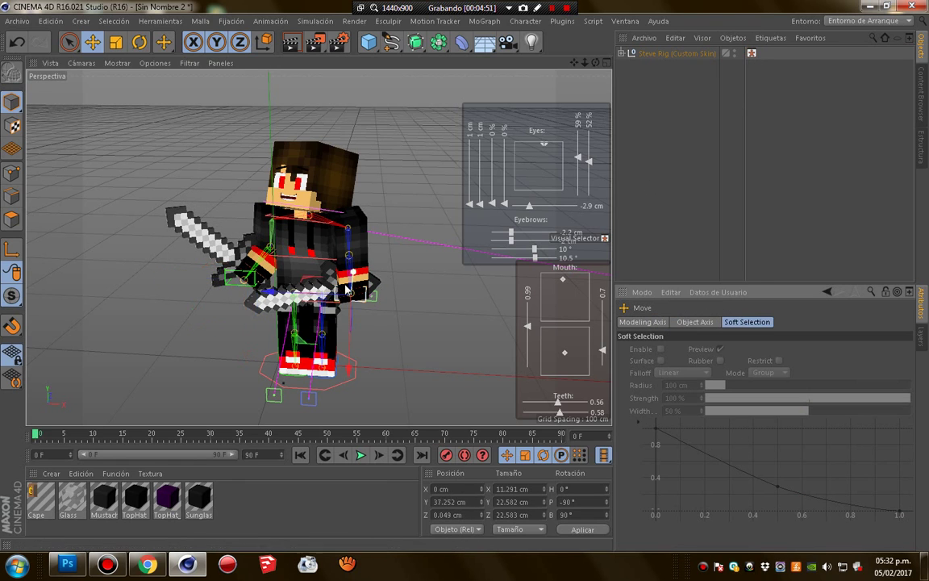
pyautogui.moveTo(347, 289)
pyautogui.mouseDown()
pyautogui.moveTo(360, 257)
pyautogui.moveTo(346, 291)
pyautogui.moveTo(386, 262)
pyautogui.mouseUp()
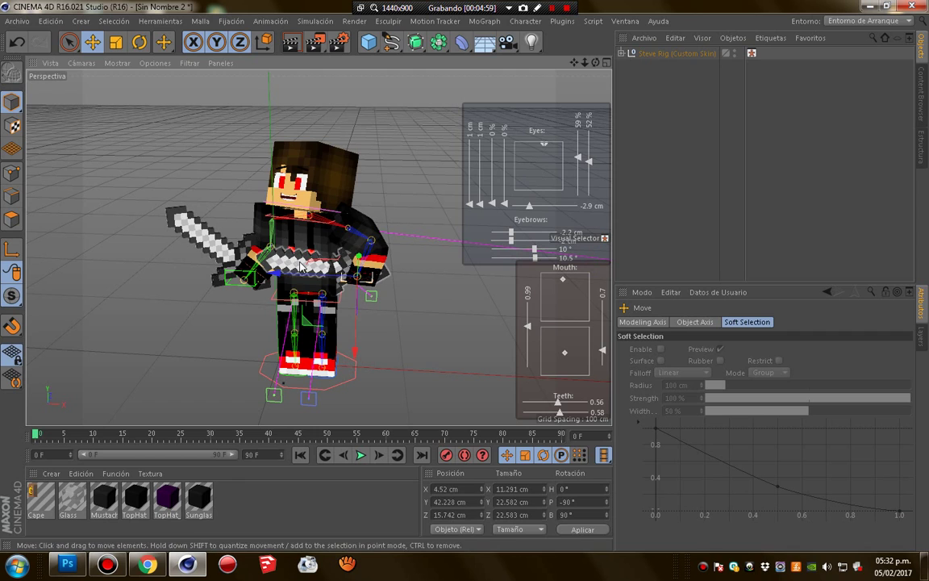
# - Move the left leg out and up and reposition the right foot
pyautogui.click(752, 53)
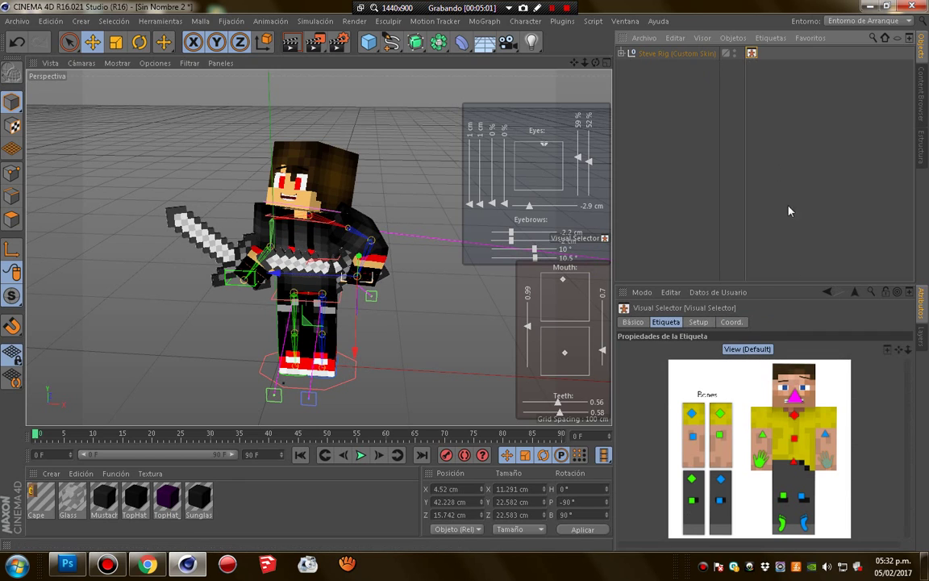
pyautogui.click(787, 498)
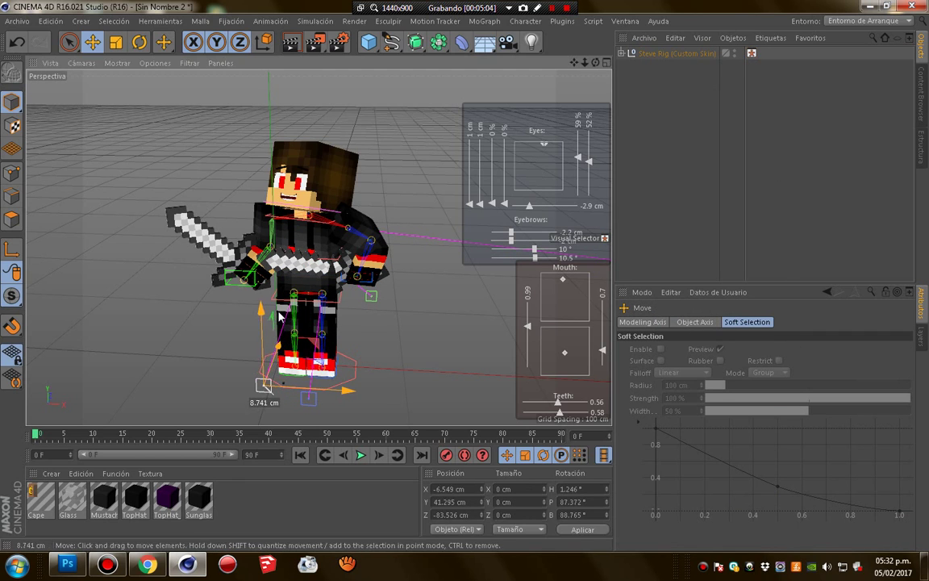
pyautogui.moveTo(296, 332); pyautogui.dragTo(241, 313)
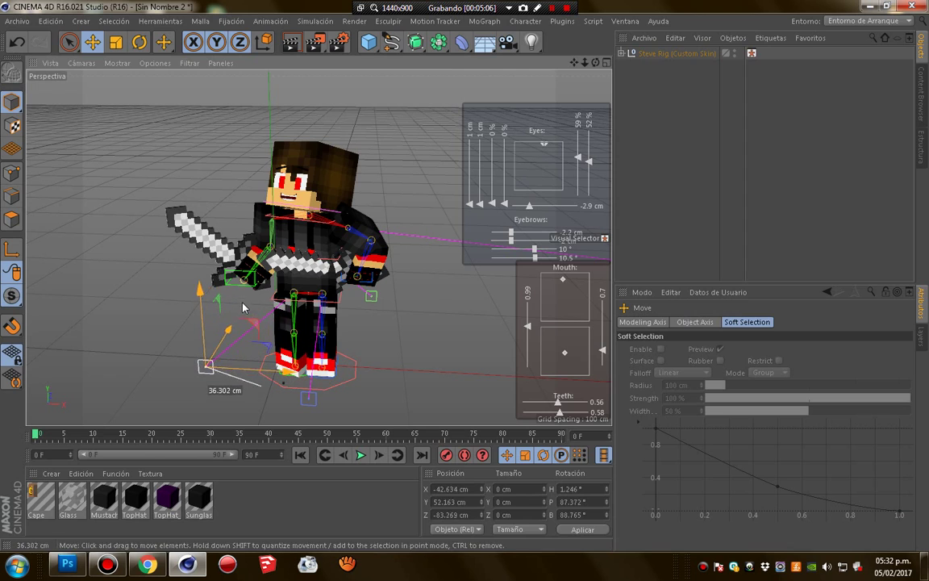
pyautogui.click(752, 53)
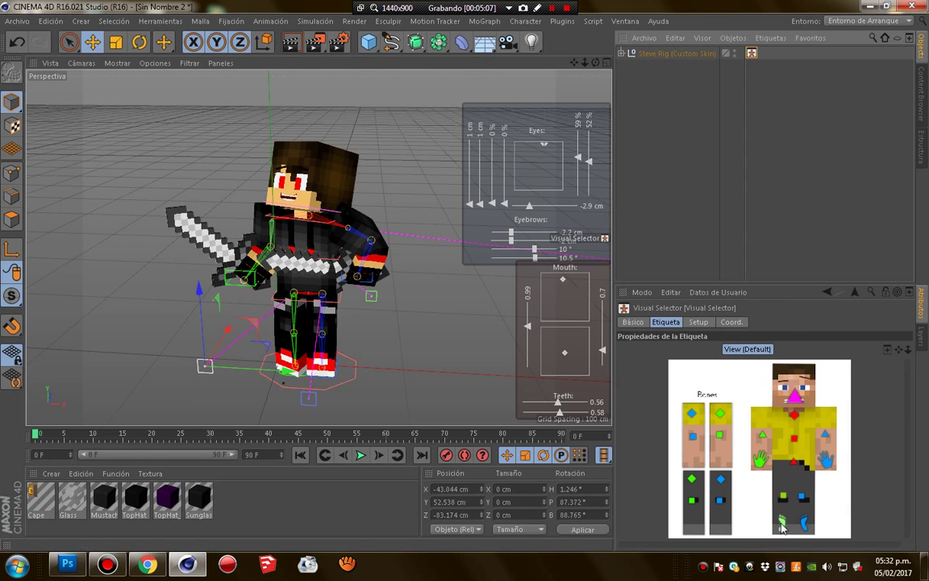
pyautogui.click(781, 526)
pyautogui.moveTo(301, 339); pyautogui.dragTo(259, 331)
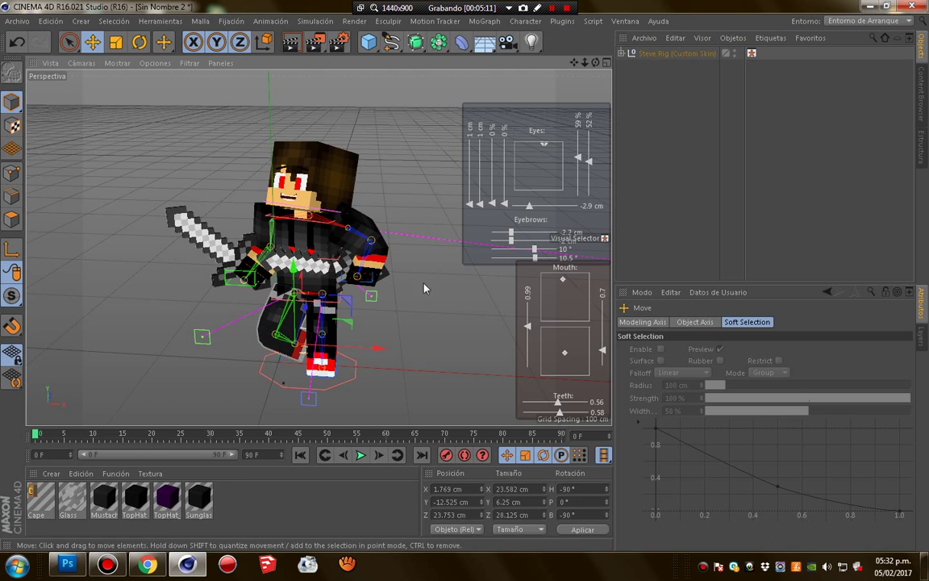
# - Stretch a leg into a stride and nudge the right foot into place
pyautogui.click(752, 52)
pyautogui.click(790, 502)
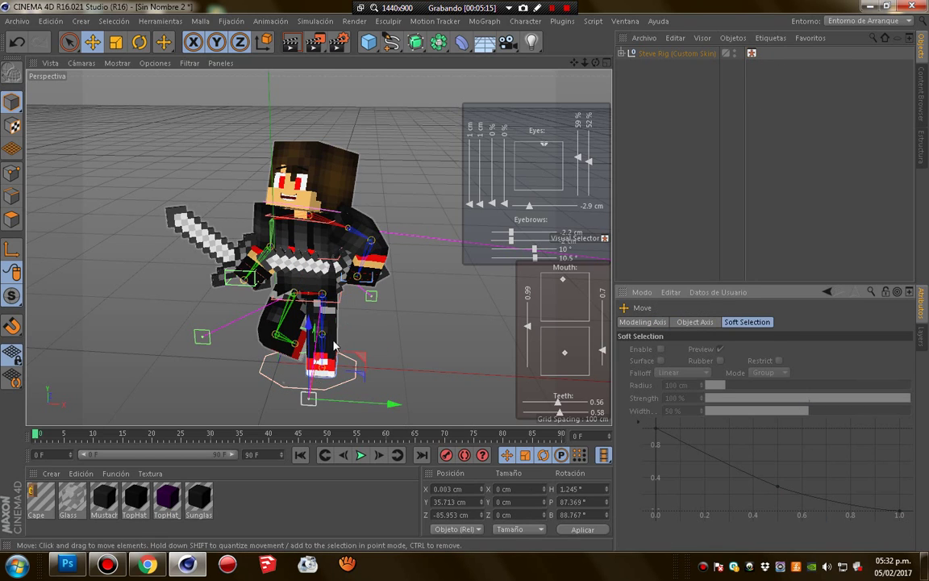
pyautogui.moveTo(333, 353); pyautogui.dragTo(242, 355)
pyautogui.click(752, 52)
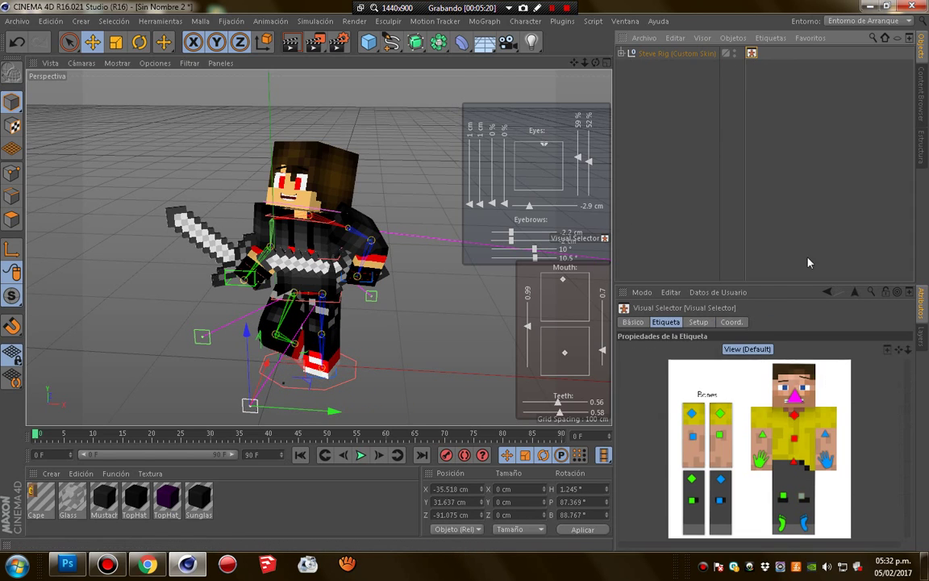
pyautogui.click(806, 528)
pyautogui.moveTo(329, 370)
pyautogui.mouseDown()
pyautogui.moveTo(339, 365)
pyautogui.moveTo(318, 348)
pyautogui.moveTo(400, 364)
pyautogui.moveTo(355, 359)
pyautogui.moveTo(353, 349)
pyautogui.mouseUp()
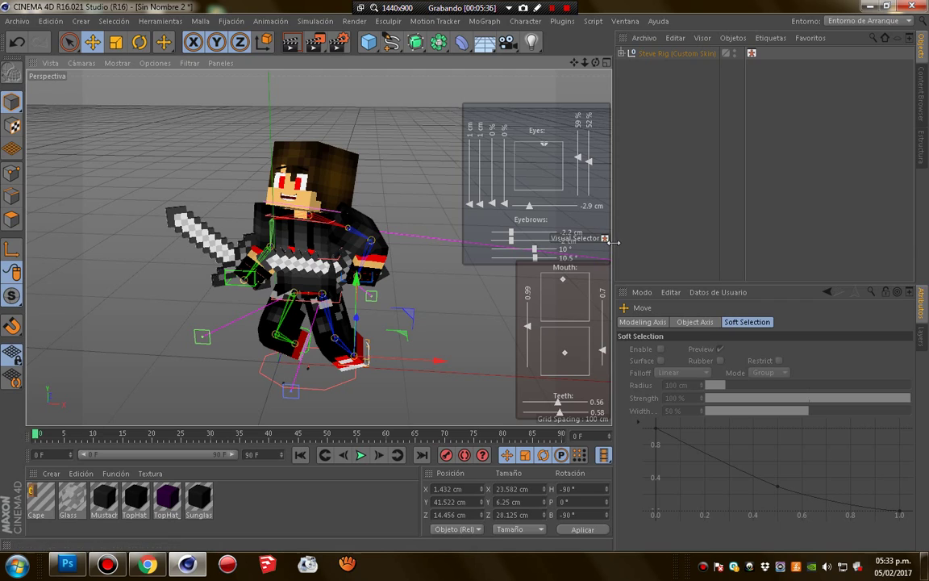
# - Set the eyes to -2.4 cm, return the right pupil to 1 cm and open the mouth wider
pyautogui.click(532, 209)
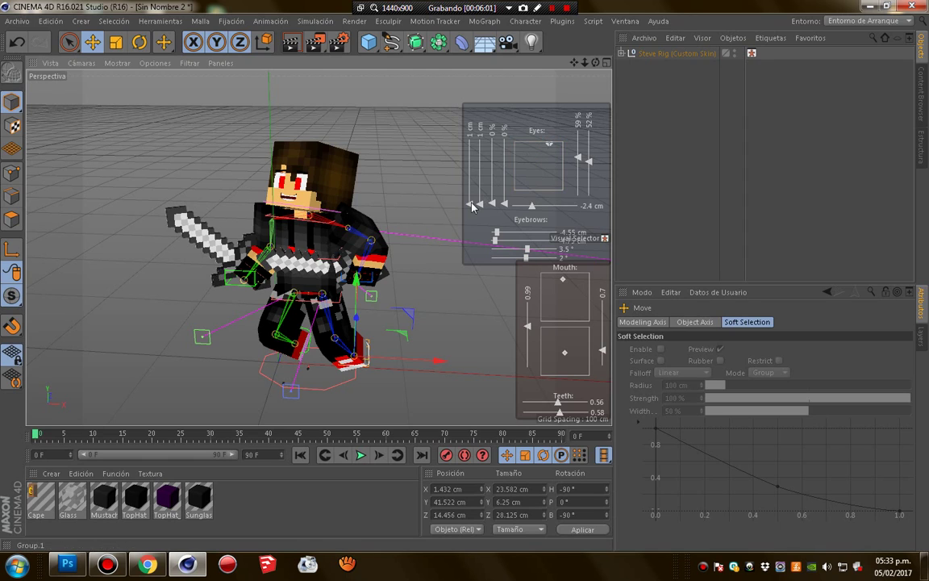
pyautogui.moveTo(479, 181); pyautogui.dragTo(480, 203)
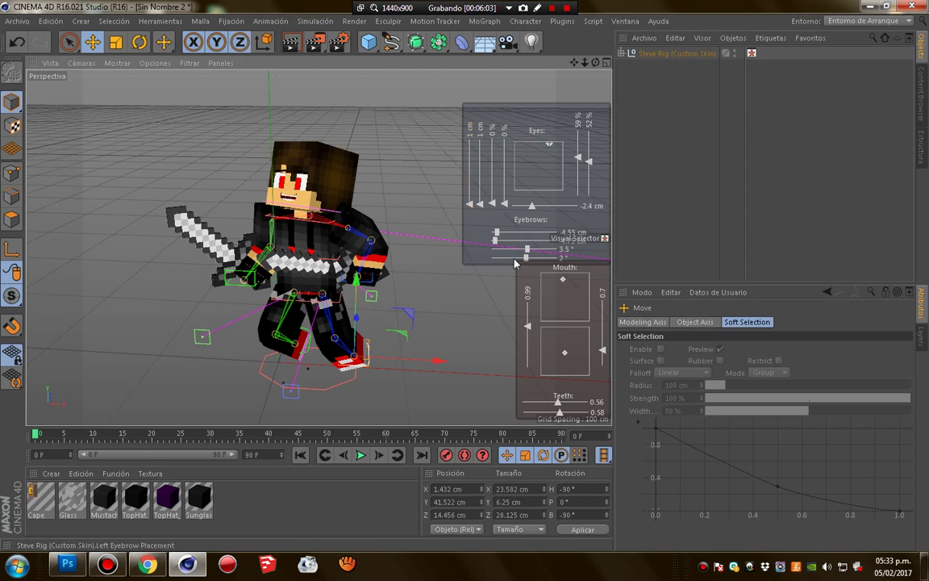
pyautogui.moveTo(530, 327); pyautogui.dragTo(531, 322)
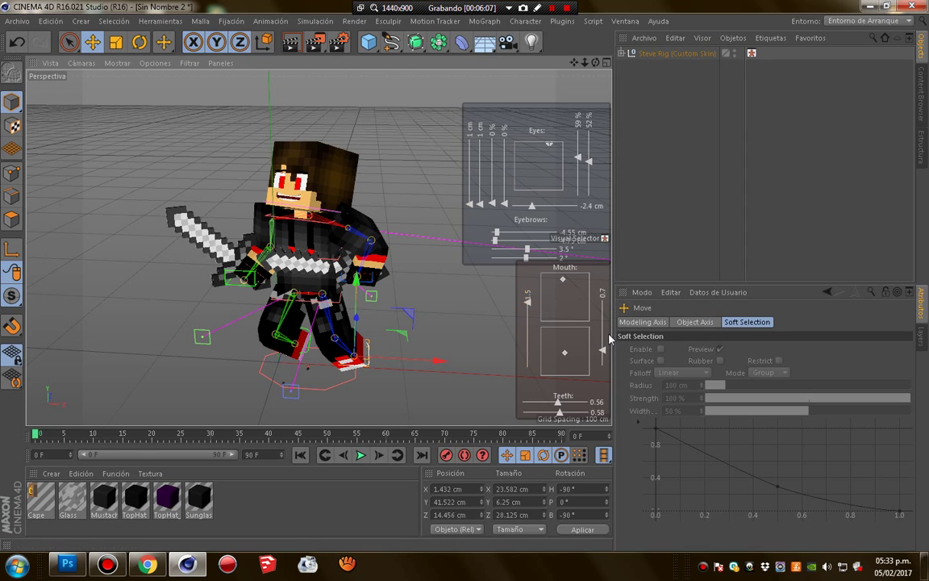
pyautogui.moveTo(604, 365); pyautogui.dragTo(605, 368)
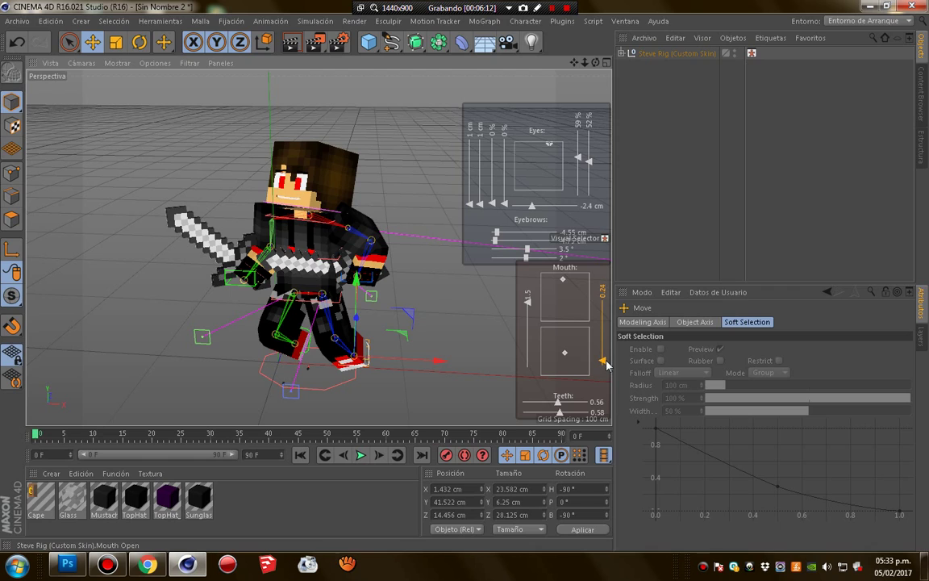
pyautogui.moveTo(607, 365); pyautogui.dragTo(612, 352)
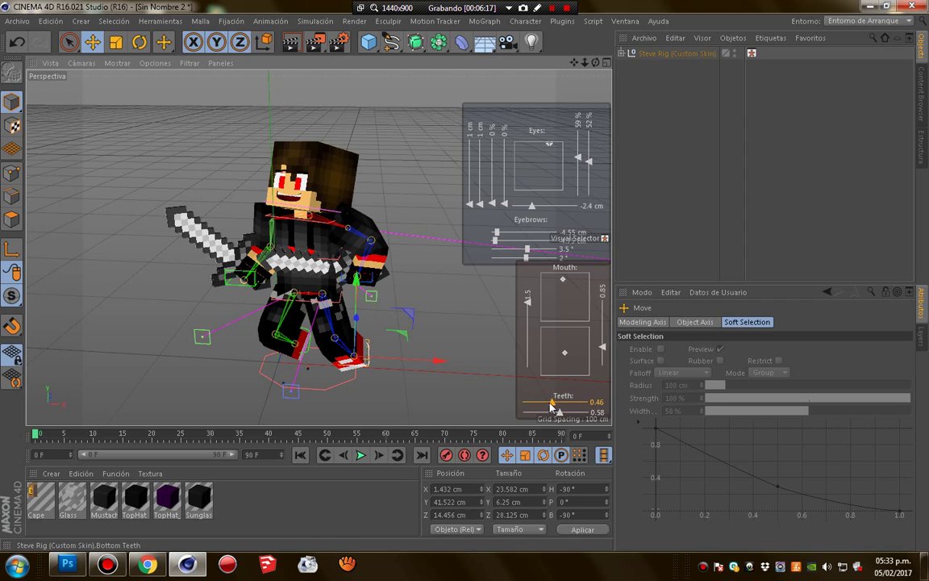
# - Raise the bottom and top teeth values to 0.56 and 0.61
pyautogui.moveTo(551, 403); pyautogui.dragTo(567, 405)
pyautogui.moveTo(559, 413); pyautogui.dragTo(560, 417)
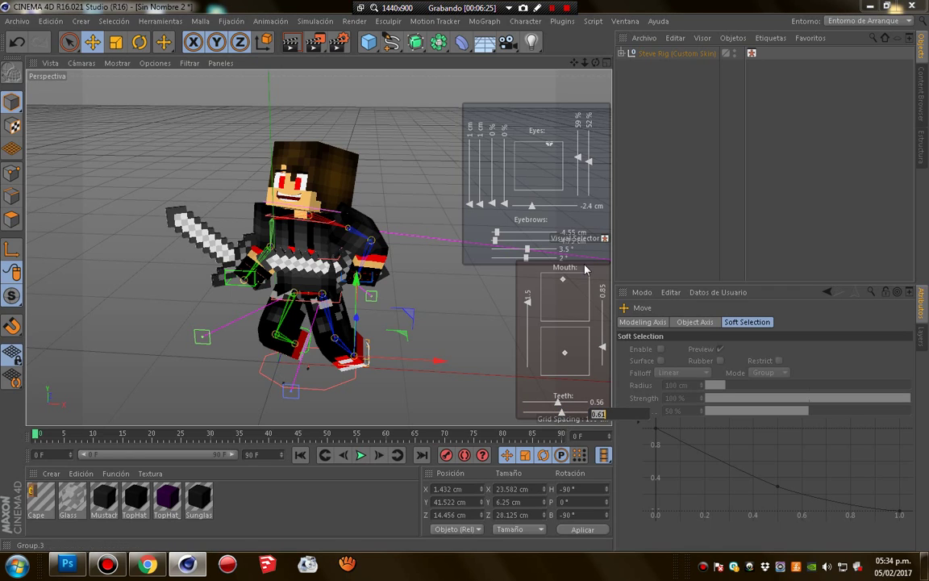
pyautogui.click(779, 489)
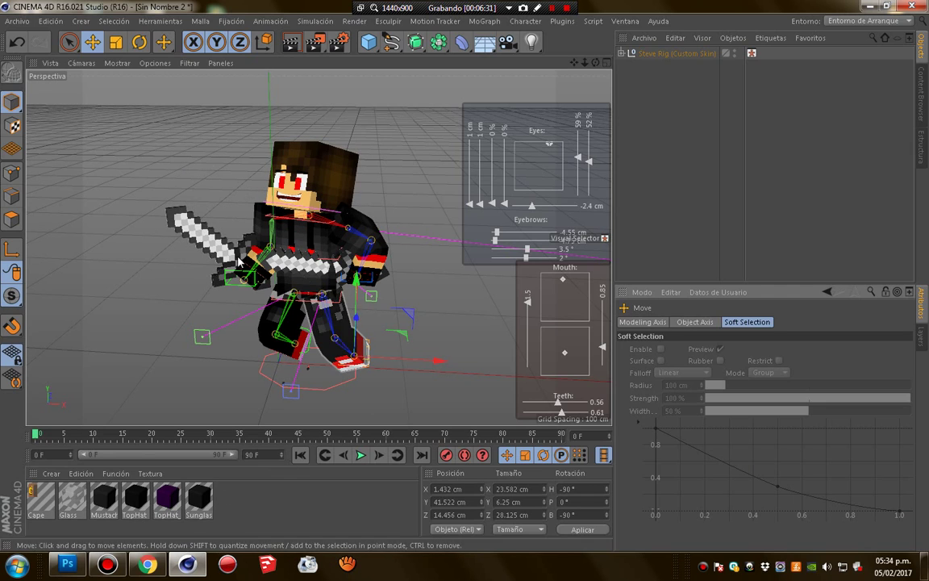
# - Preview the posed character, then set the render save path to a SKIN file in a desktop folder
pyautogui.click(292, 44)
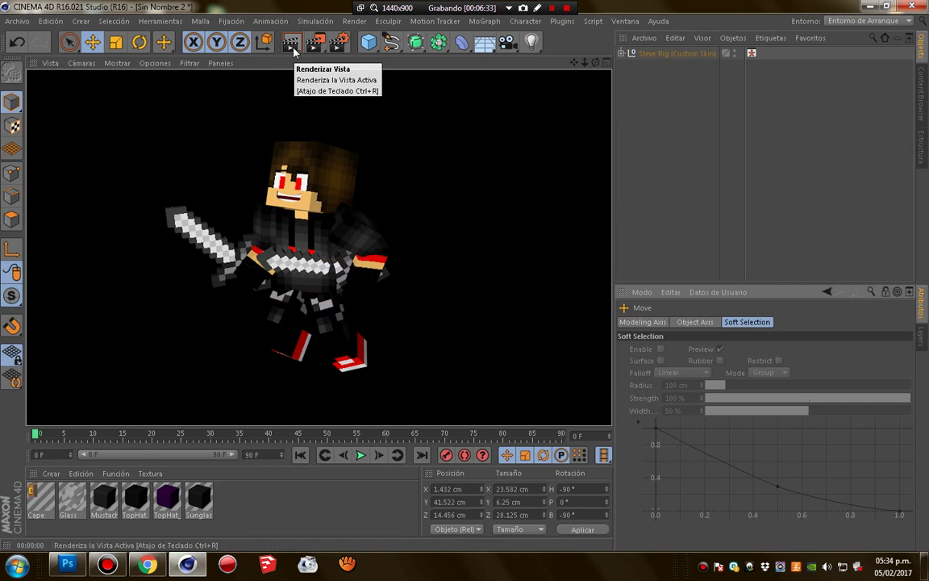
pyautogui.click(348, 45)
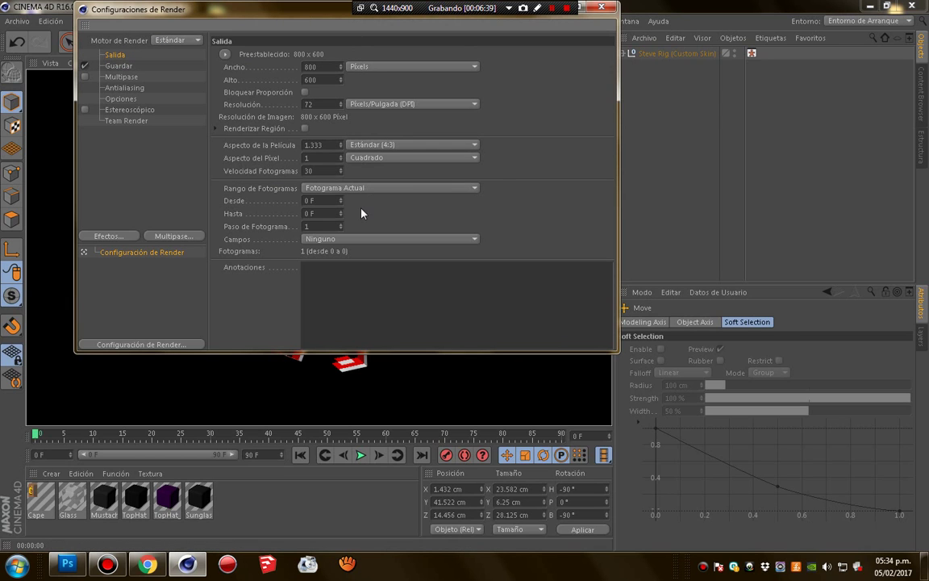
pyautogui.click(144, 67)
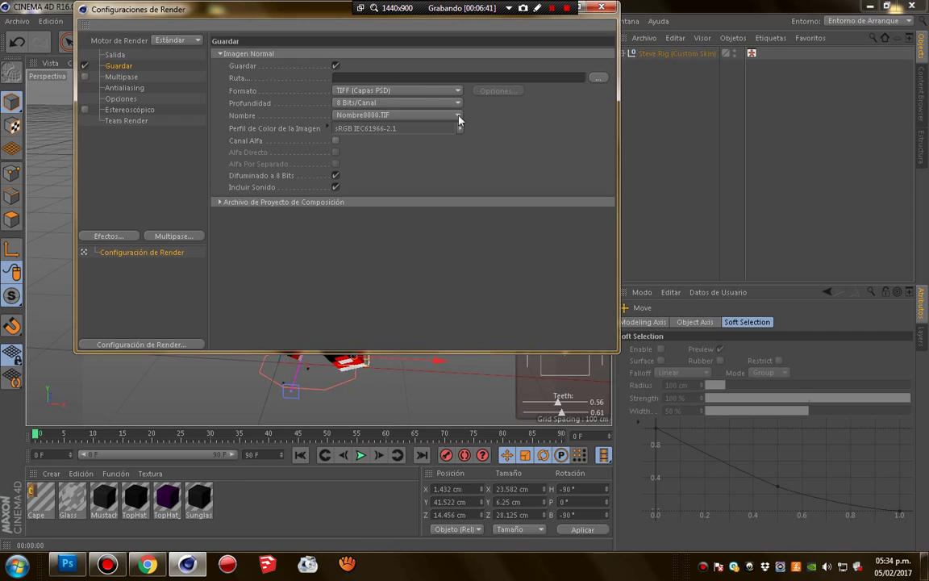
pyautogui.click(598, 78)
pyautogui.click(181, 139)
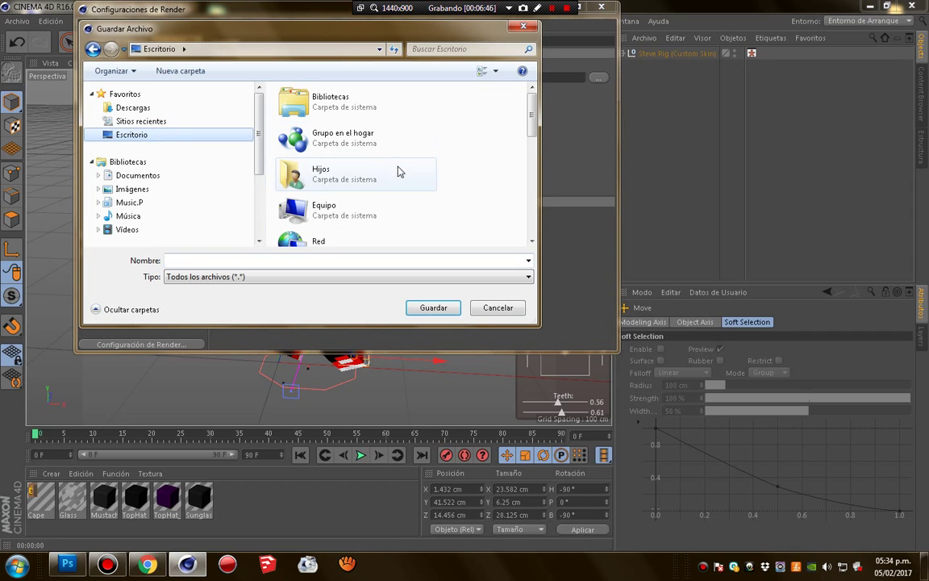
pyautogui.scroll(-2, 401, 186)
pyautogui.click(374, 260)
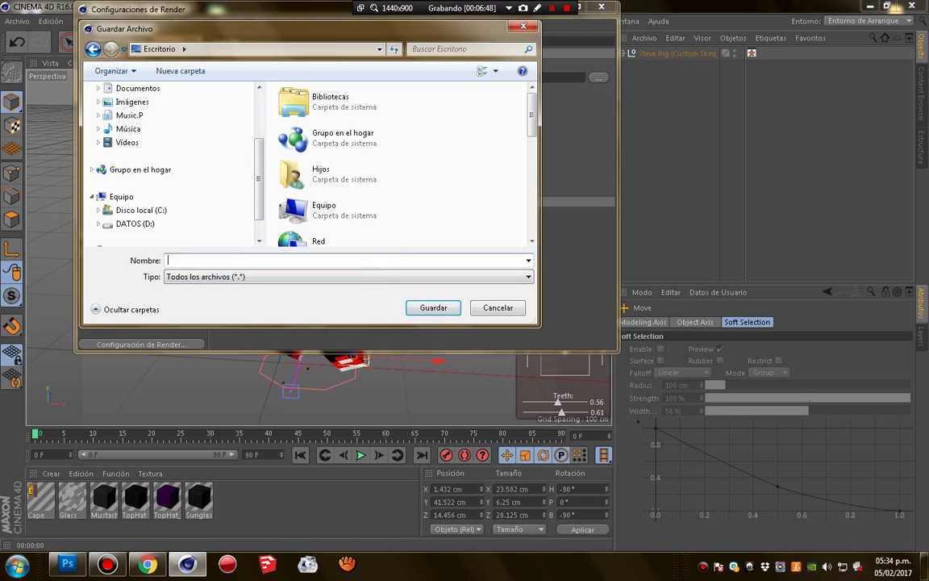
pyautogui.write('SKIN')
pyautogui.click(439, 310)
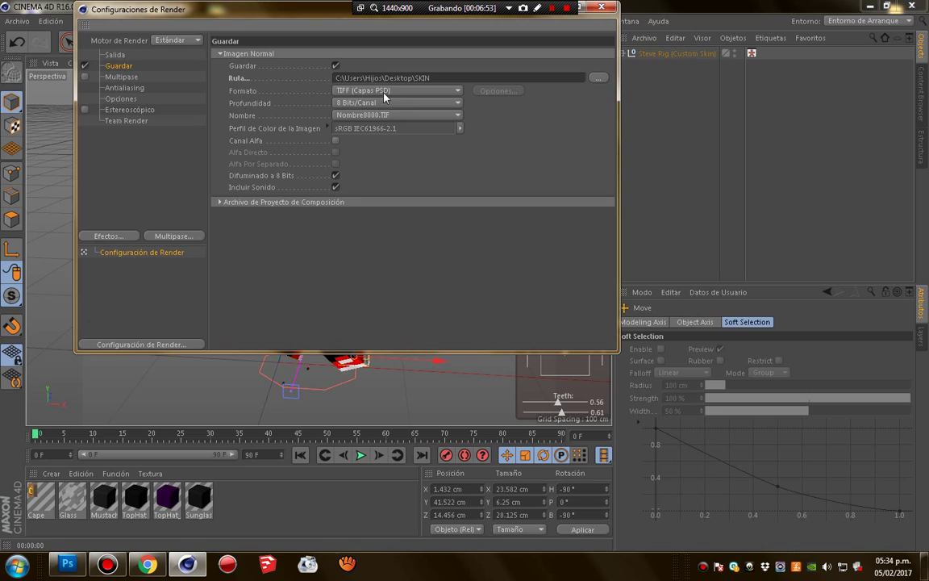
# - Enable the alpha channel and set the output format to PNG
pyautogui.click(335, 141)
pyautogui.click(381, 92)
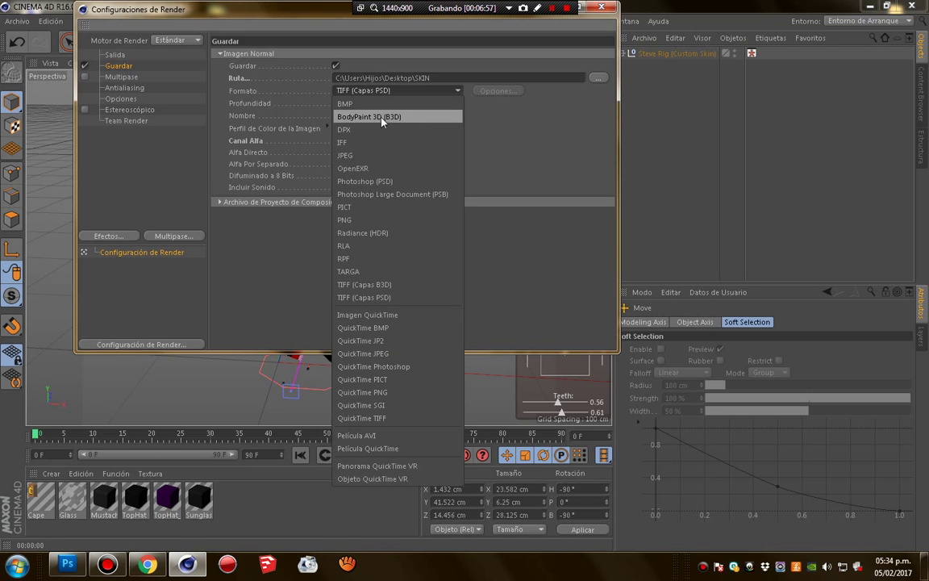
pyautogui.click(380, 223)
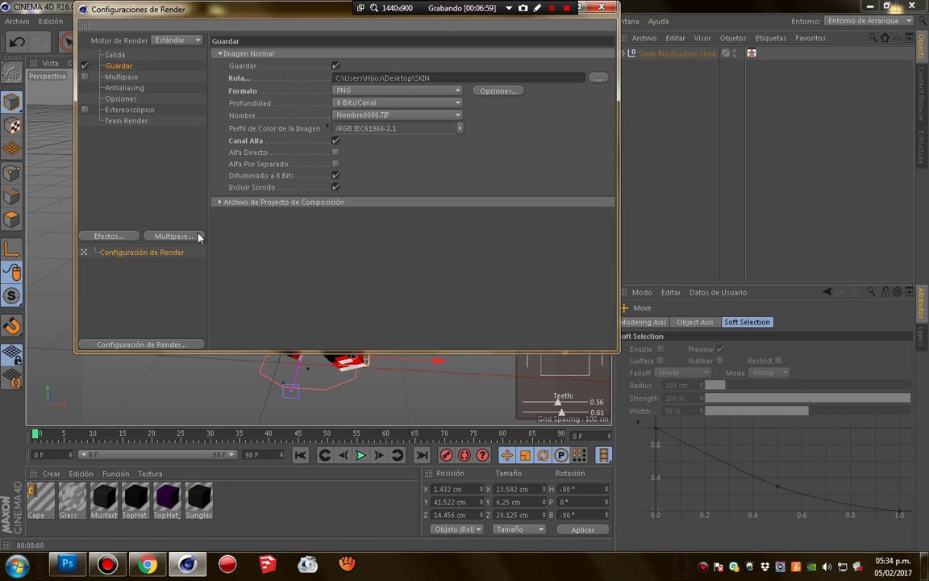
# - Add Ambient Occlusion with an almost entirely white colour gradient
pyautogui.click(122, 237)
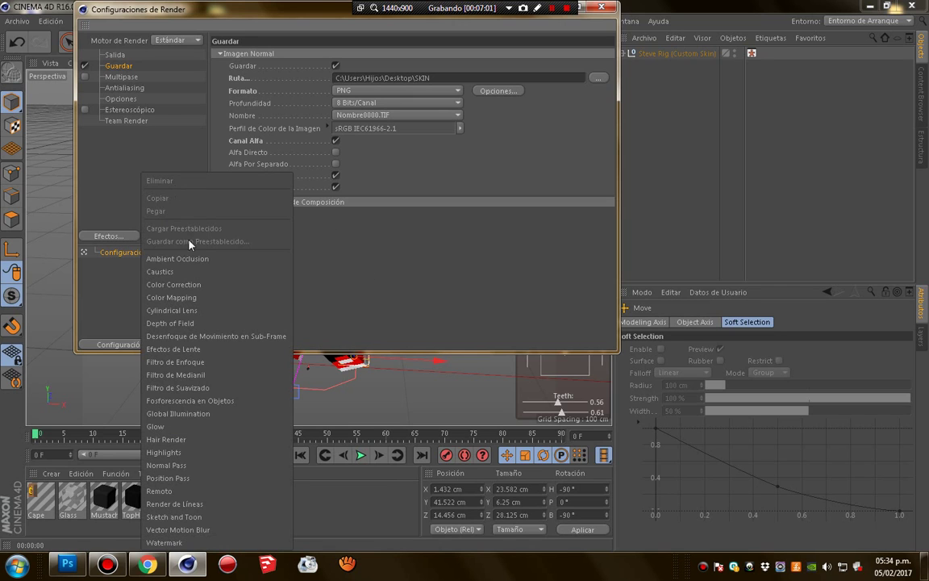
pyautogui.click(180, 258)
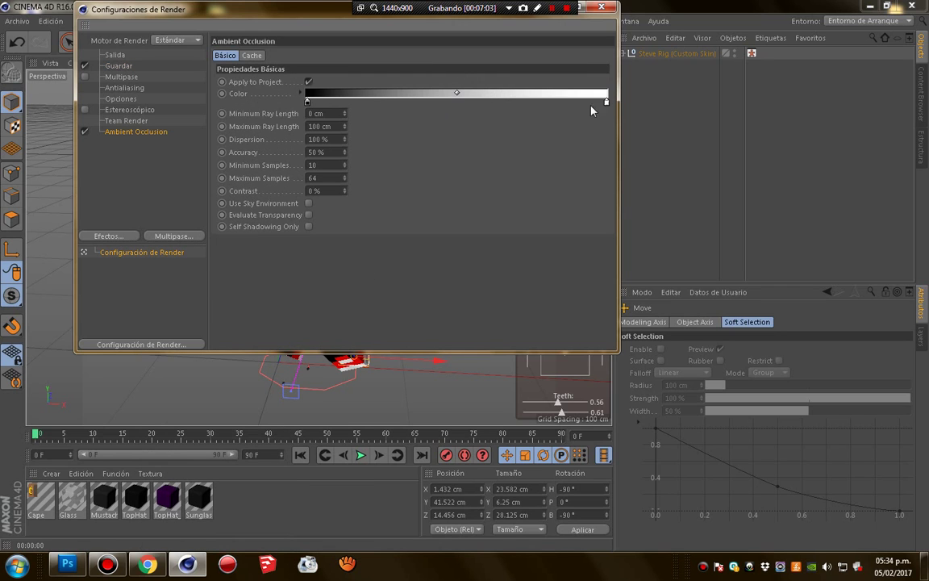
pyautogui.moveTo(608, 103); pyautogui.dragTo(305, 102)
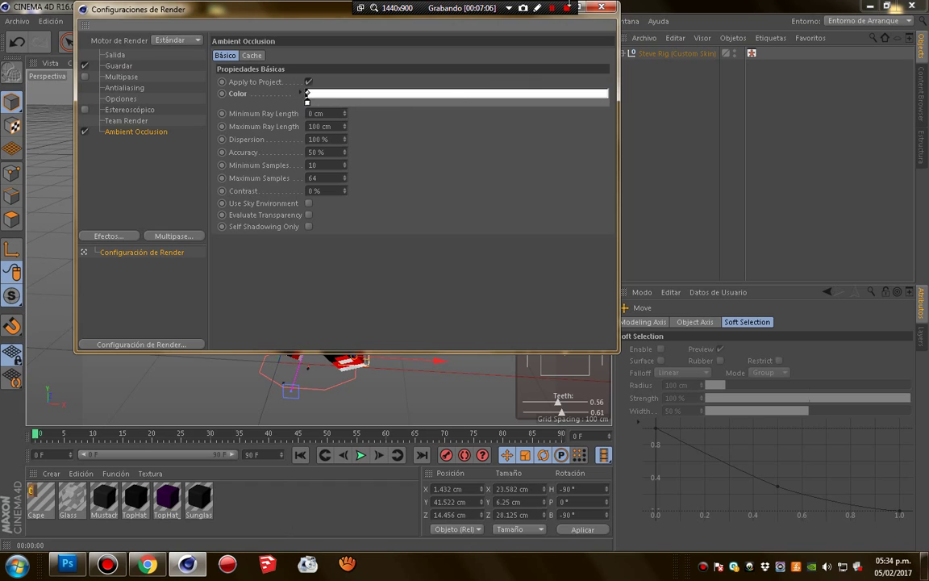
pyautogui.hotkey('ctrl', 'b')
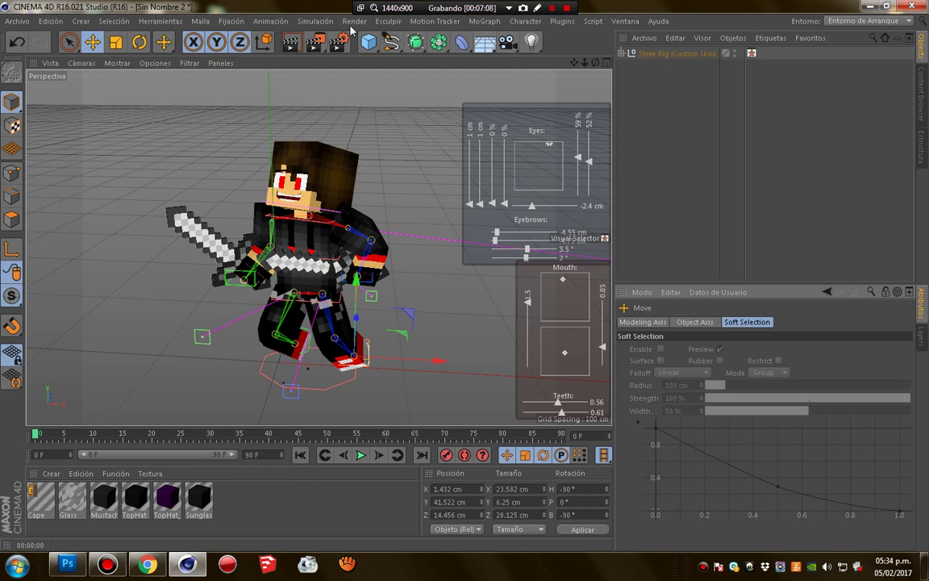
# - Render the posed character to SKIN.png in the Picture Viewer, then close the viewer
pyautogui.click(289, 41)
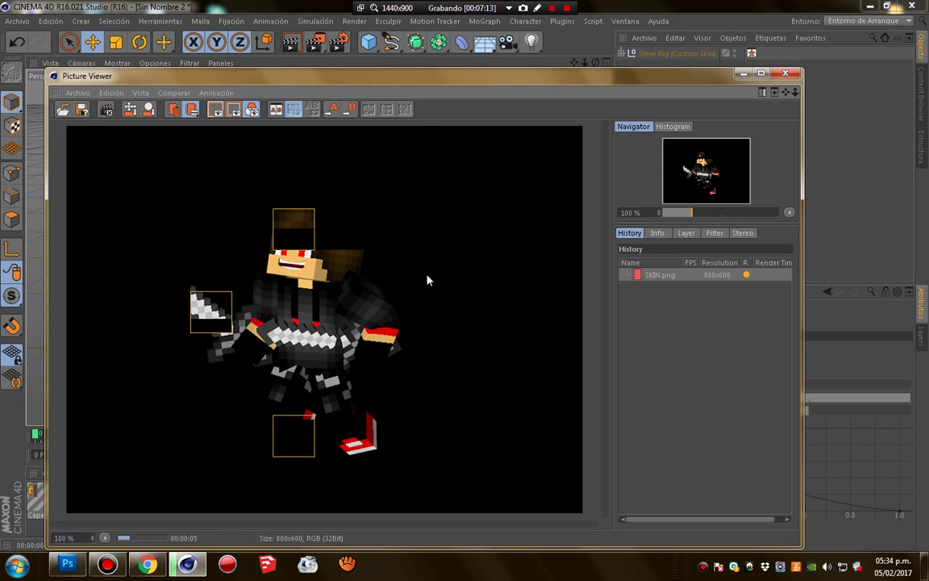
pyautogui.moveTo(425, 75)
pyautogui.mouseDown()
pyautogui.moveTo(503, 31)
pyautogui.moveTo(505, 50)
pyautogui.mouseUp()
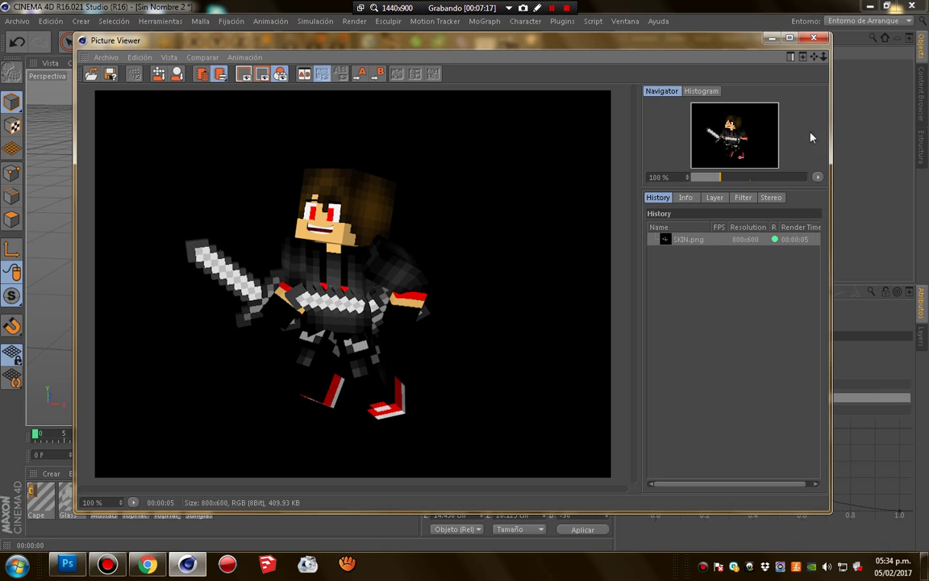
pyautogui.click(814, 38)
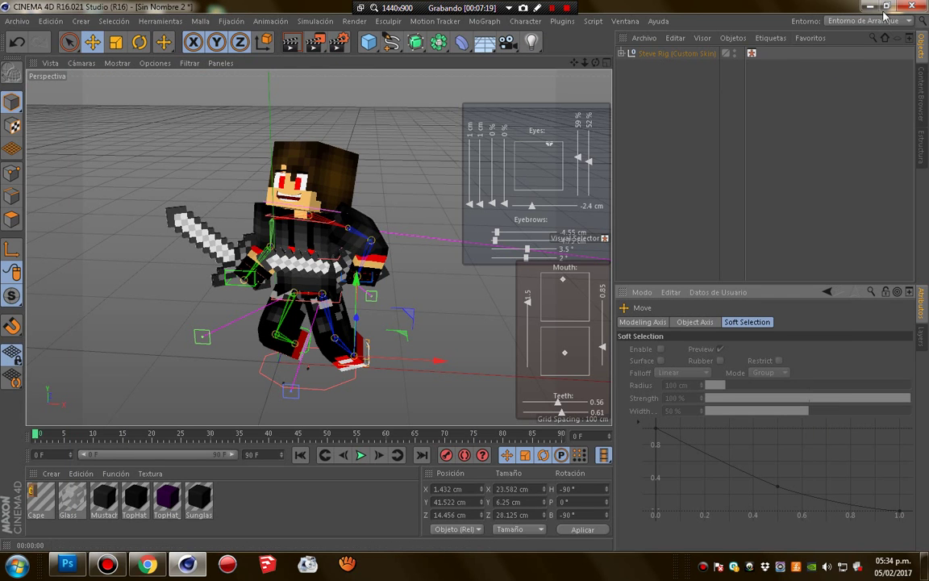
# - Open SKIN.png in Photoshop, keeping its embedded sRGB colour profile
pyautogui.click(68, 563)
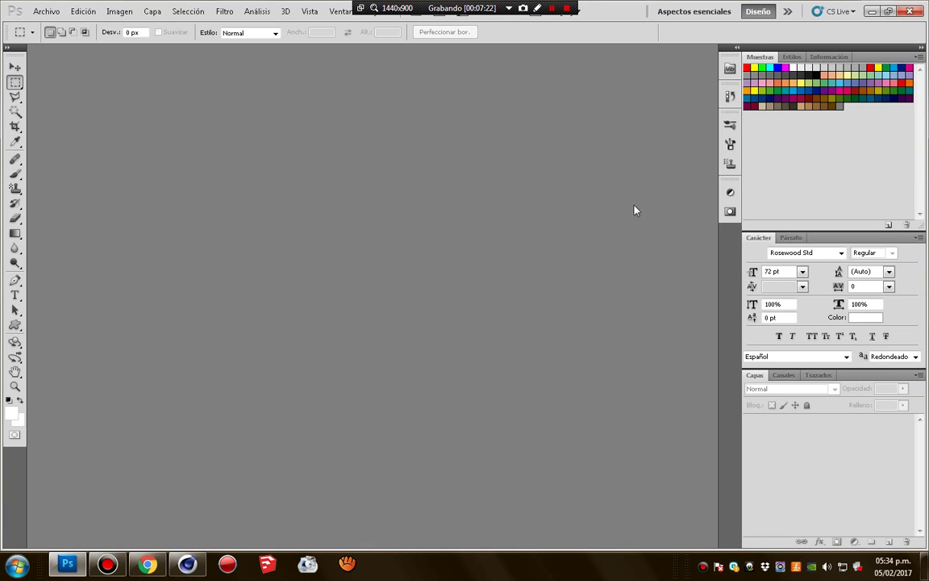
pyautogui.click(49, 13)
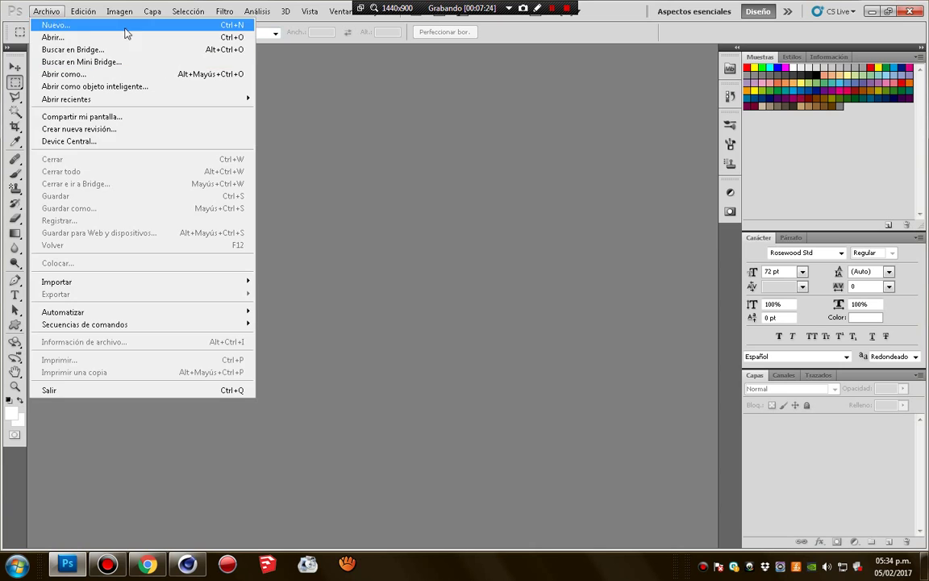
pyautogui.press('Escape')
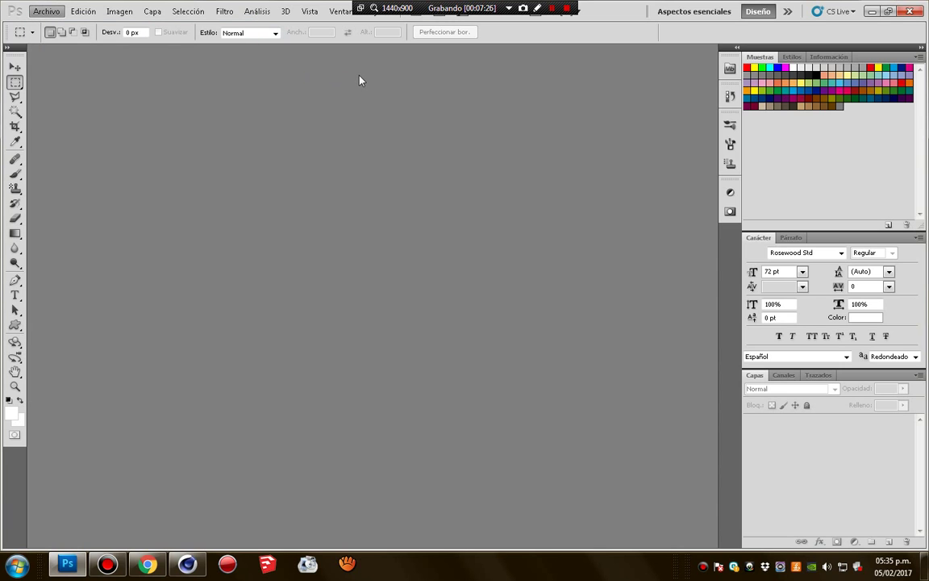
pyautogui.doubleClick(360, 80)
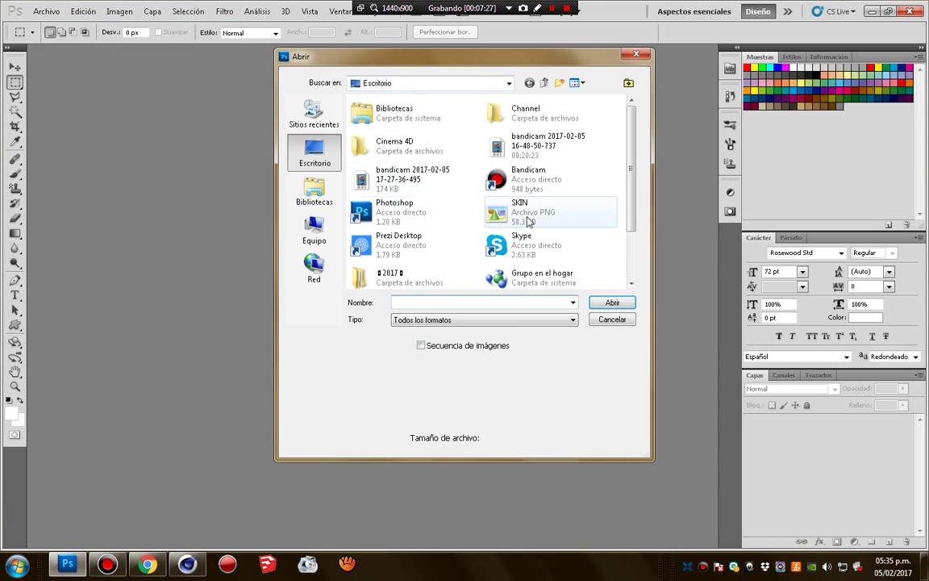
pyautogui.click(517, 208)
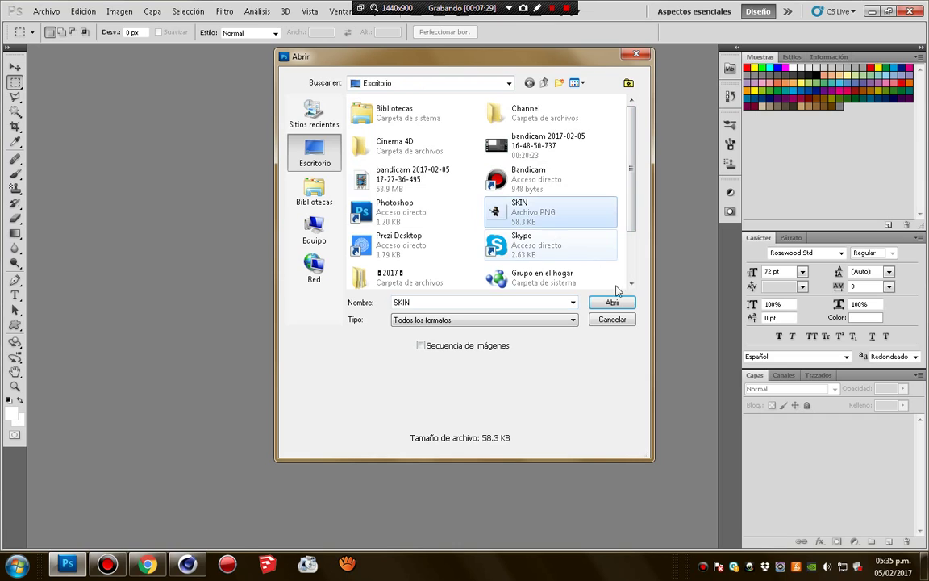
pyautogui.click(613, 303)
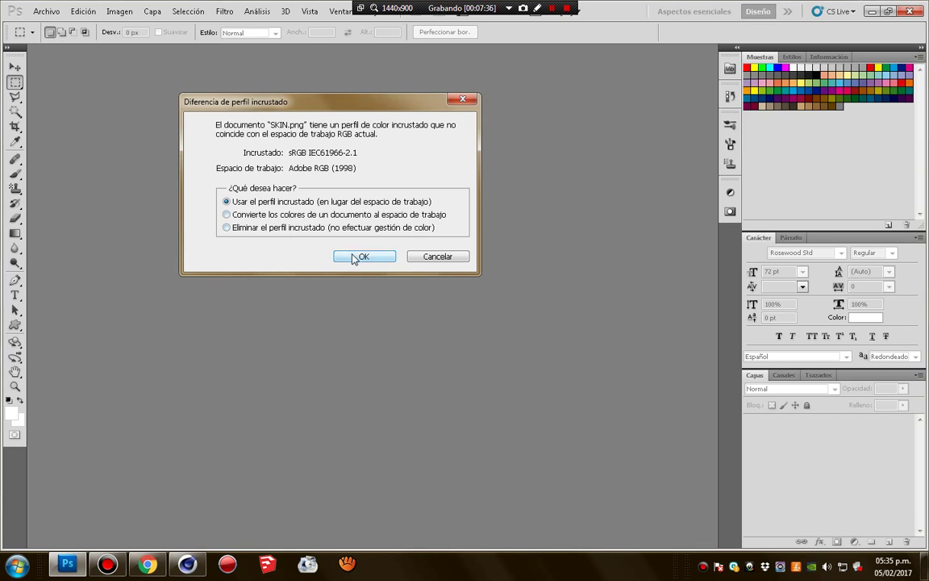
pyautogui.click(359, 257)
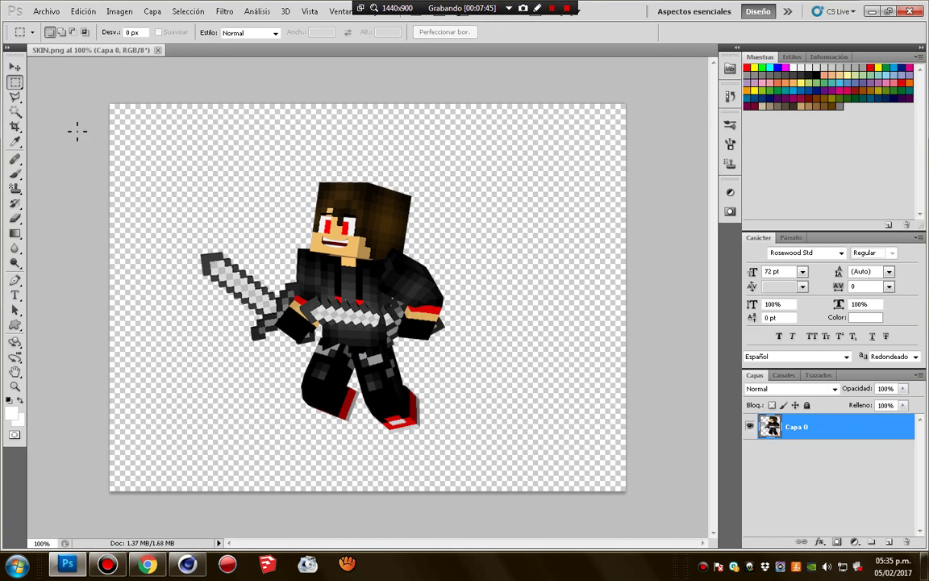
# - Browse the Open dialog to Cinema 4D > cinema 4D > MATERIAL > Pack De Fondos
pyautogui.click(46, 11)
pyautogui.click(71, 36)
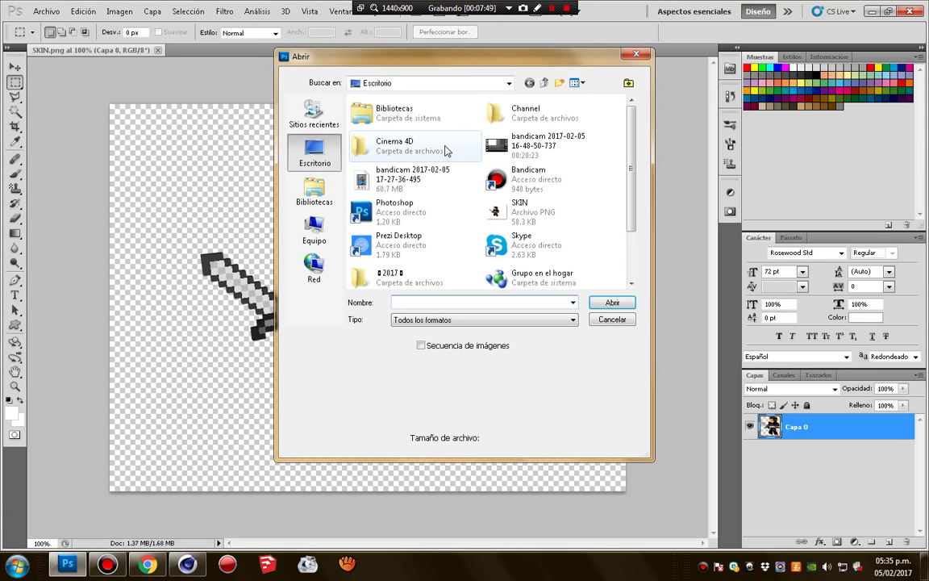
pyautogui.doubleClick(400, 142)
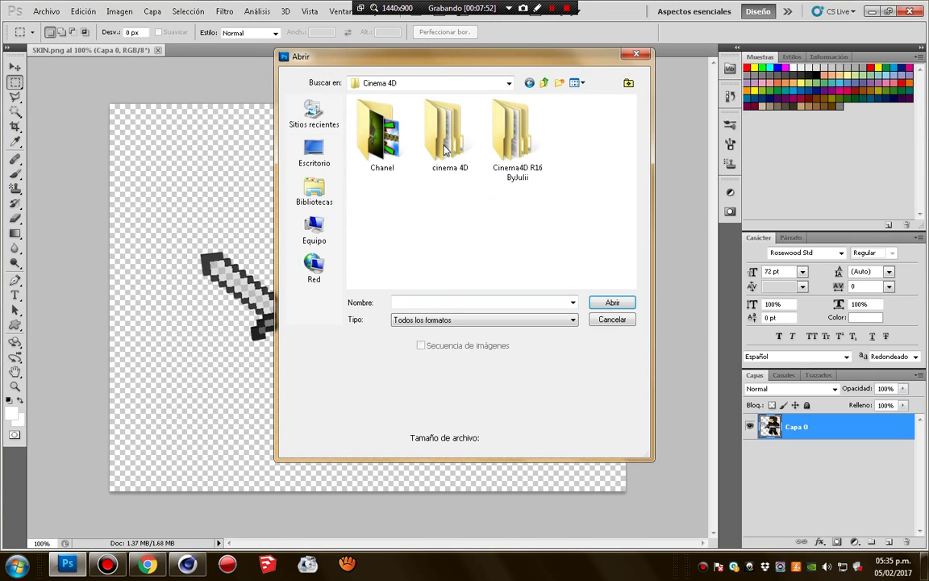
pyautogui.doubleClick(400, 144)
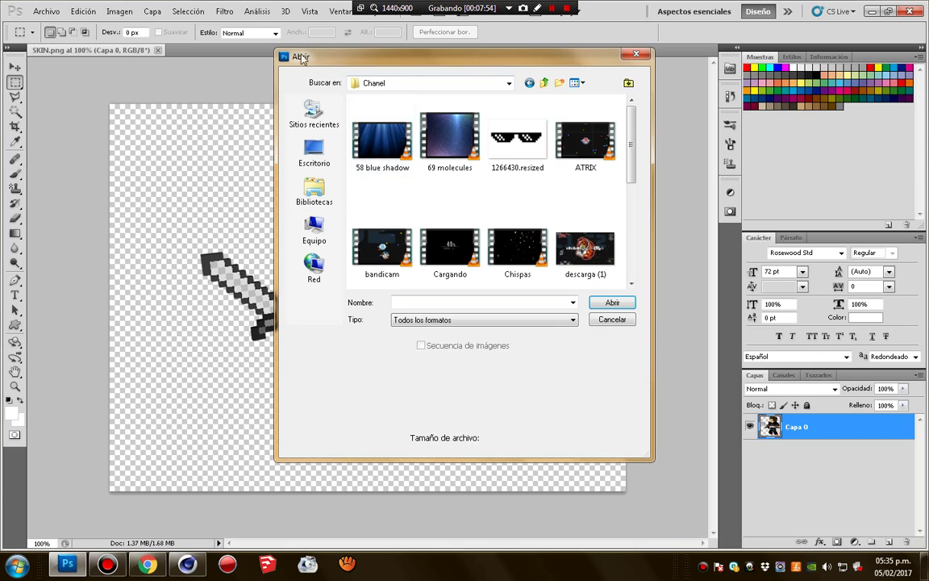
pyautogui.press('BackSpace')
pyautogui.doubleClick(439, 137)
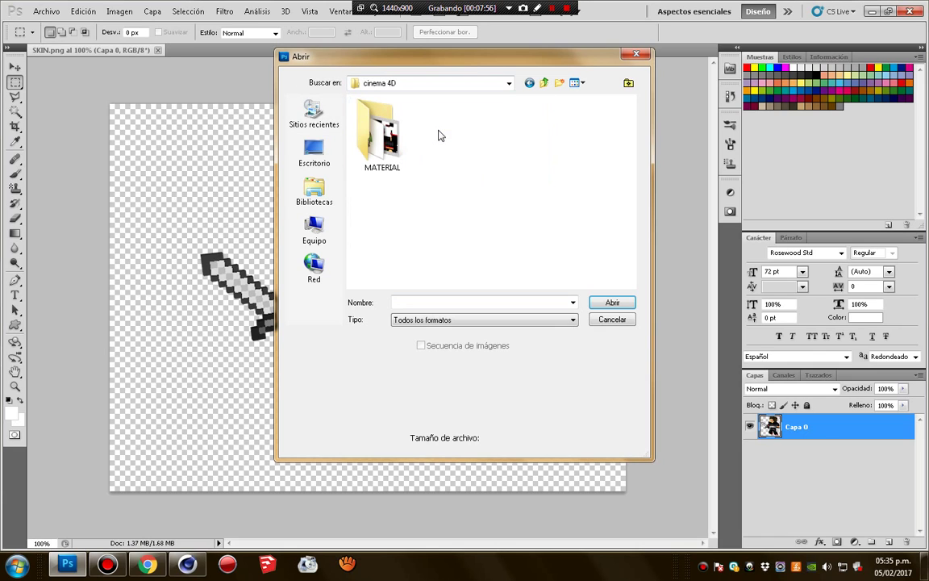
pyautogui.doubleClick(398, 141)
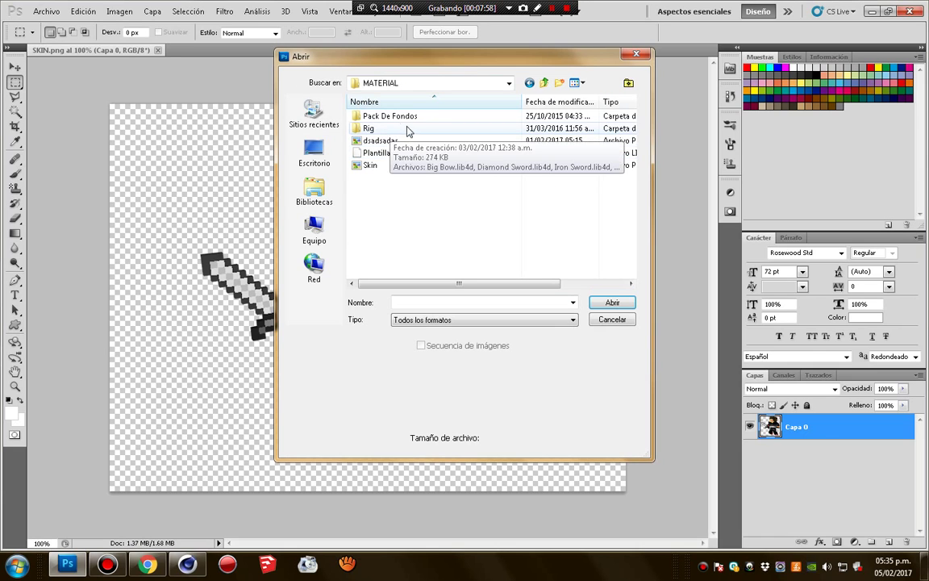
pyautogui.doubleClick(421, 118)
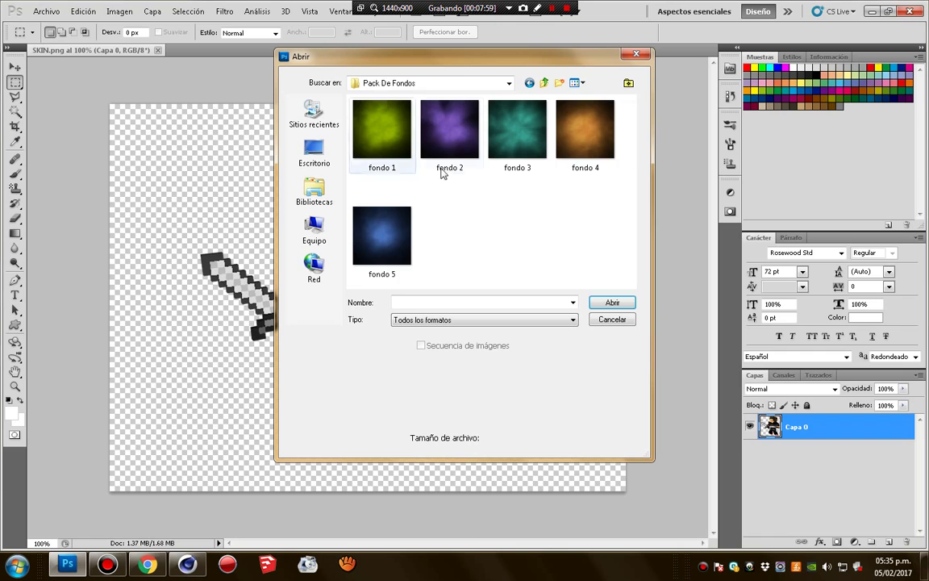
# - Open fondo 2.png and accept its colour profile prompt
pyautogui.moveTo(519, 47); pyautogui.dragTo(691, 45)
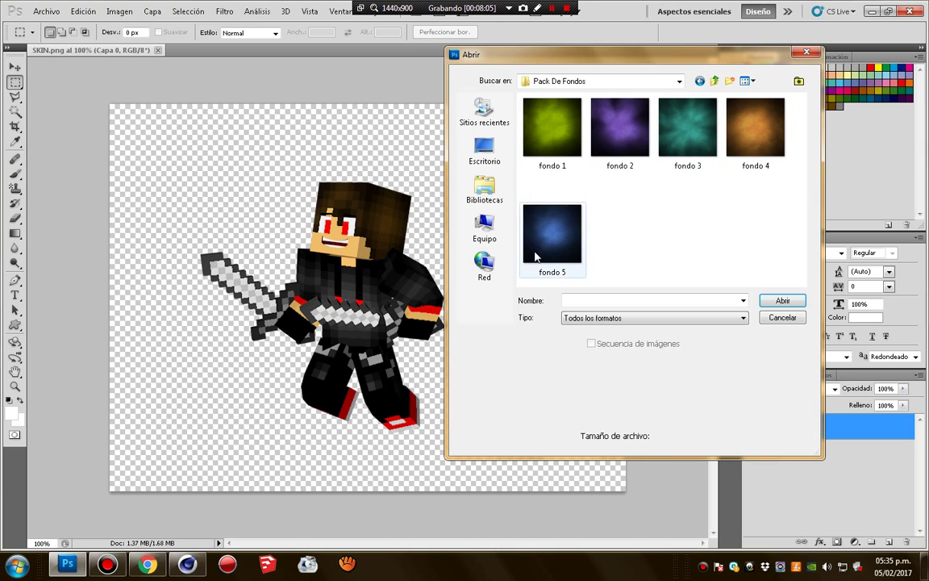
pyautogui.click(620, 127)
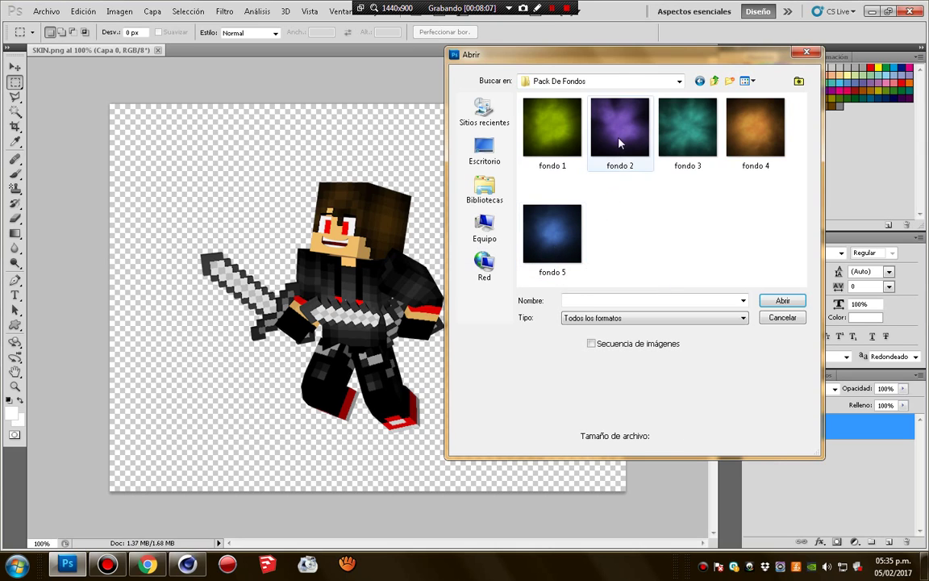
pyautogui.click(766, 301)
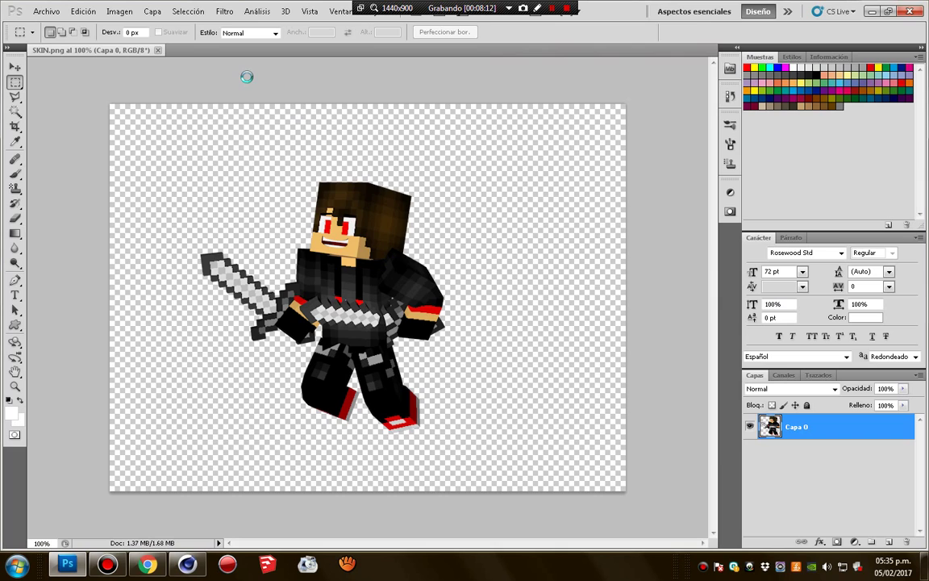
pyautogui.click(385, 250)
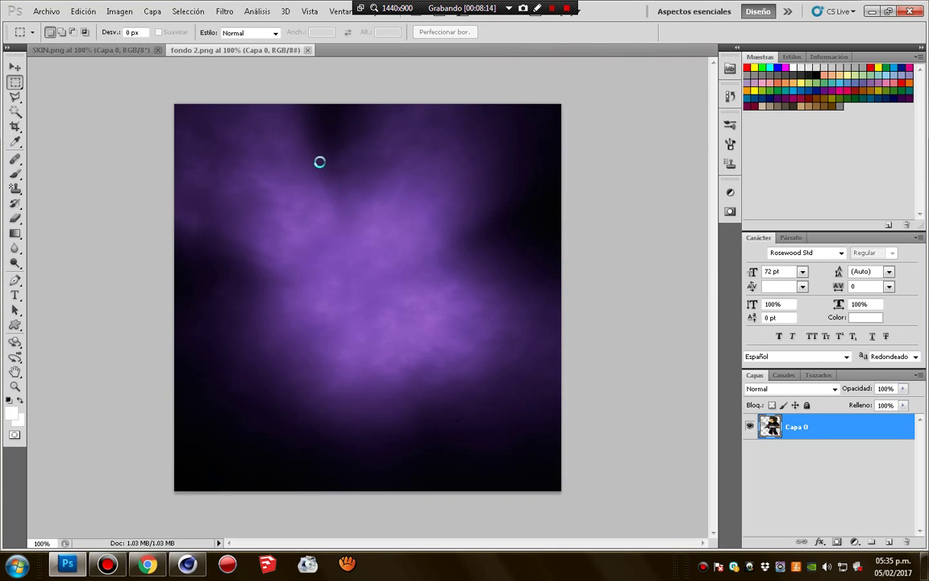
# - Start a new document named PERFIL with a white background
pyautogui.click(51, 13)
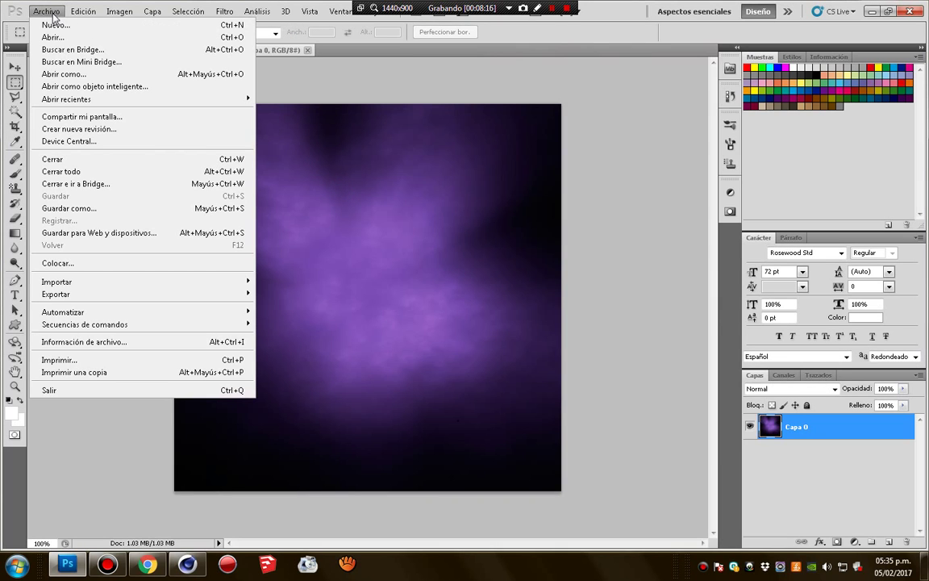
pyautogui.click(55, 24)
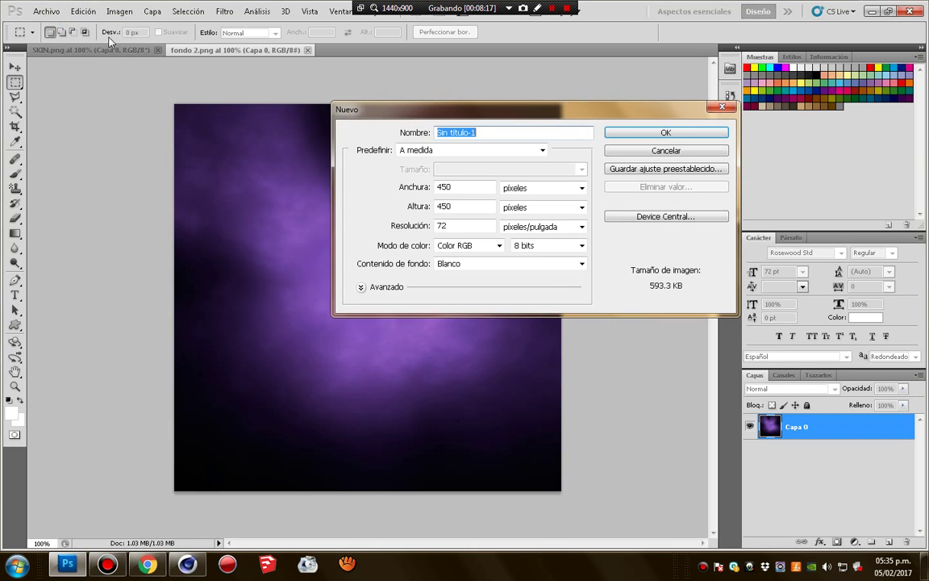
pyautogui.click(480, 133)
pyautogui.moveTo(477, 132); pyautogui.dragTo(431, 134)
pyautogui.press('BackSpace')
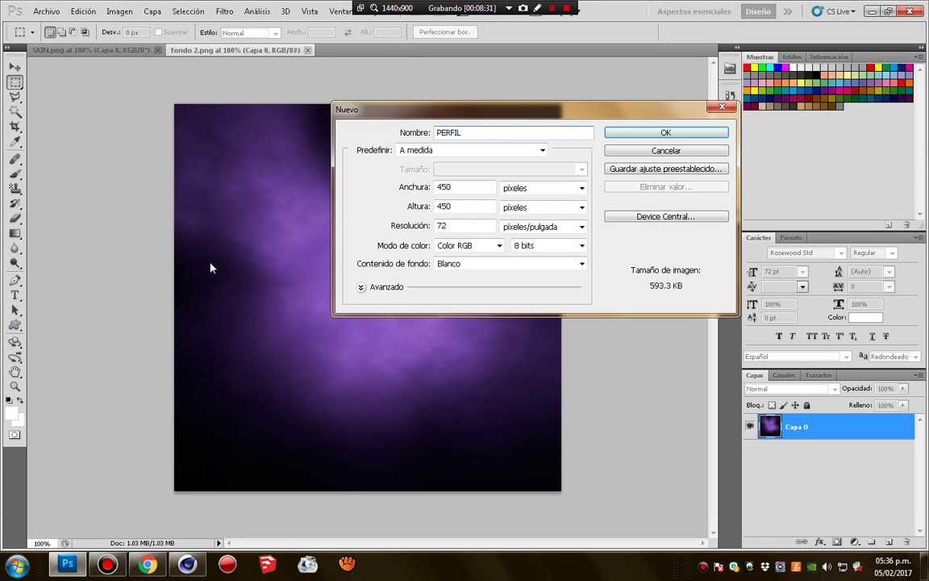
pyautogui.click(487, 267)
pyautogui.click(487, 268)
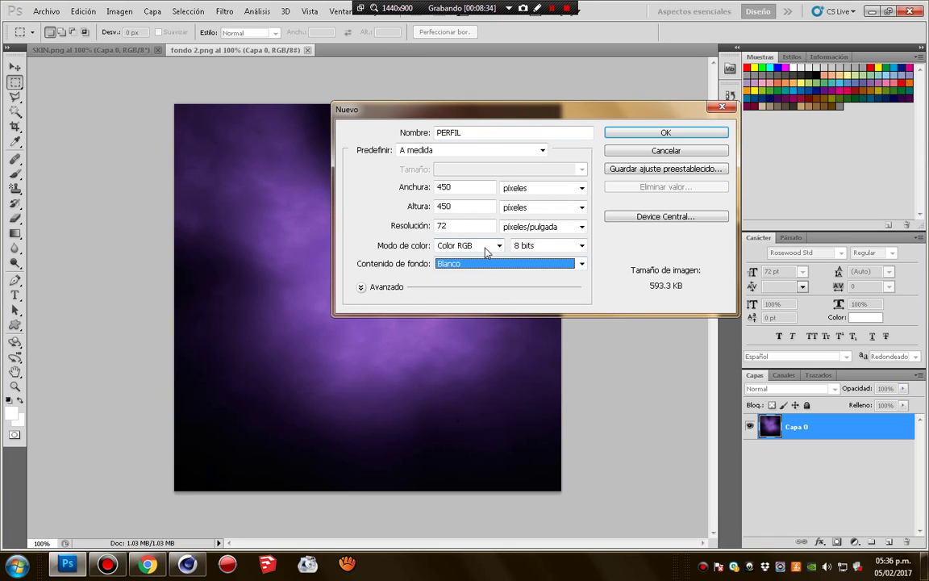
# - Set the PERFIL width and height to 300 pixels and create the document
pyautogui.click(421, 208)
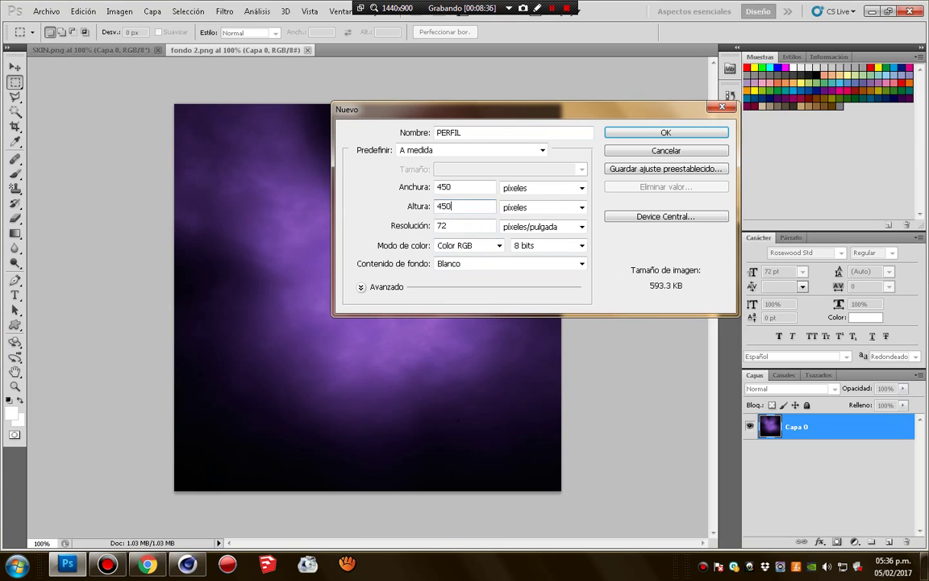
pyautogui.press('BackSpace')
pyautogui.write('300')
pyautogui.click(417, 187)
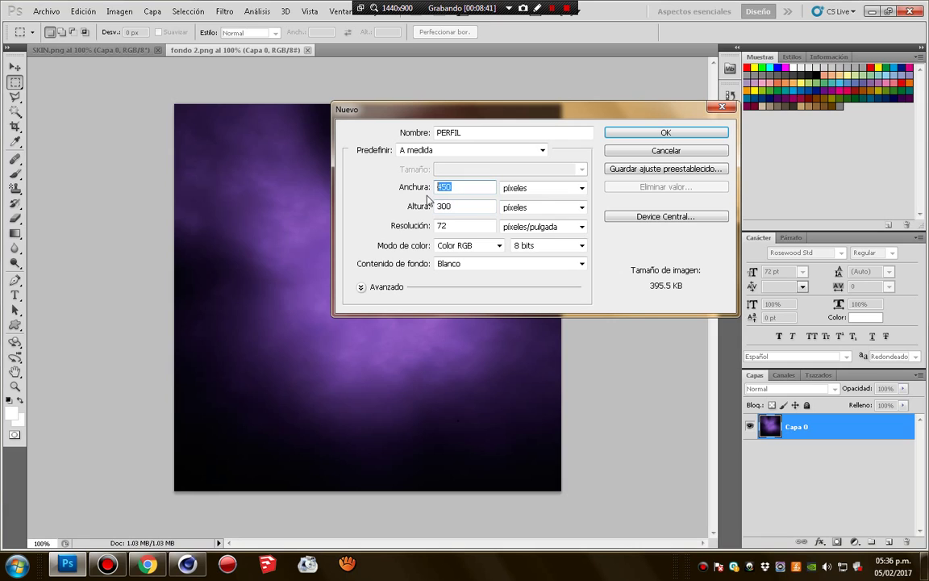
pyautogui.write('300')
pyautogui.click(580, 188)
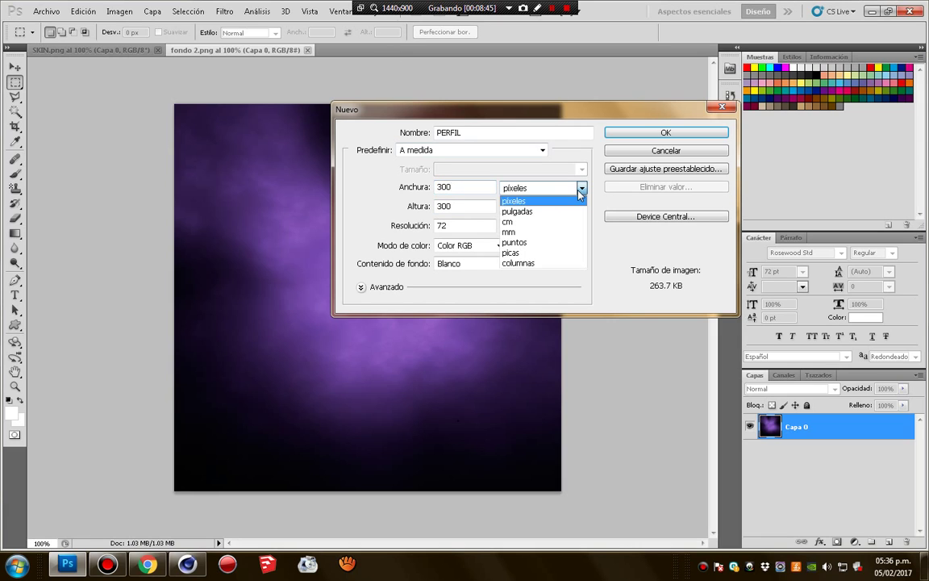
pyautogui.click(581, 192)
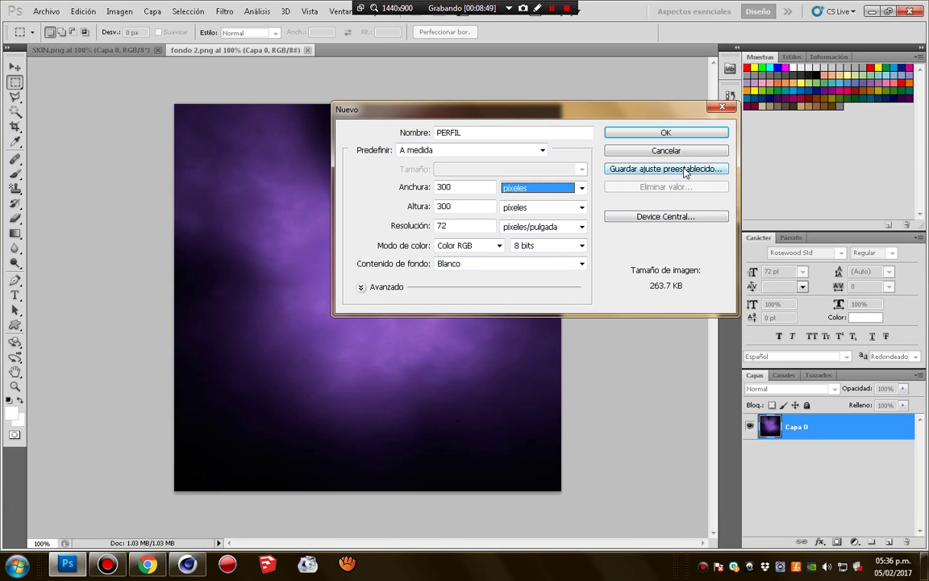
pyautogui.click(666, 133)
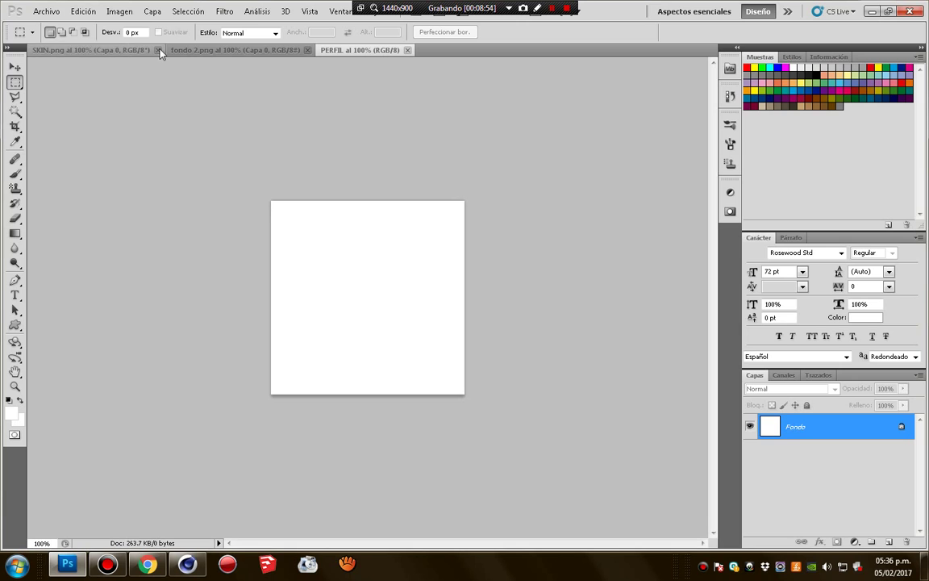
pyautogui.click(198, 50)
# - Drag the fondo 2 nebula into PERFIL and scale it to 50% to fill the canvas
pyautogui.press('v')
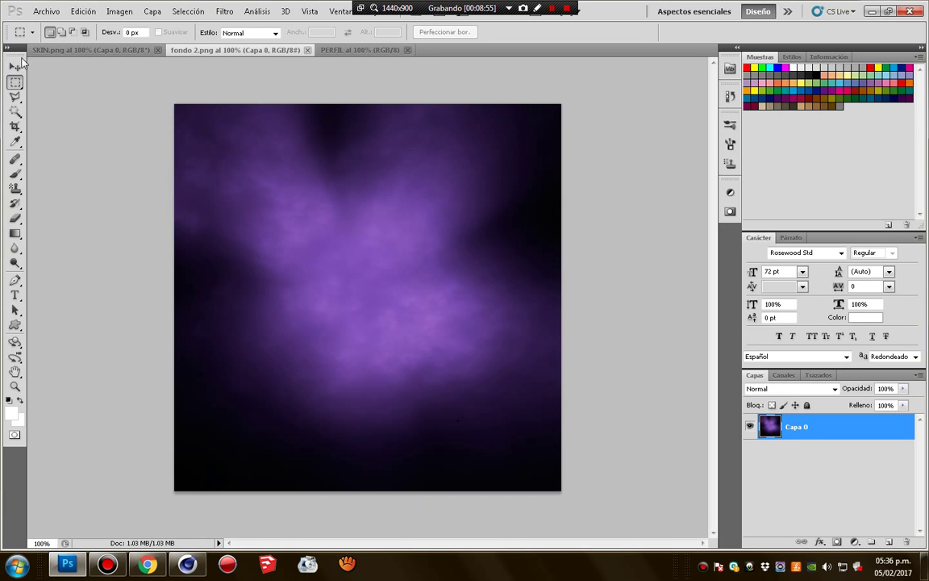
pyautogui.moveTo(340, 199)
pyautogui.mouseDown()
pyautogui.moveTo(383, 50)
pyautogui.moveTo(361, 292)
pyautogui.mouseUp()
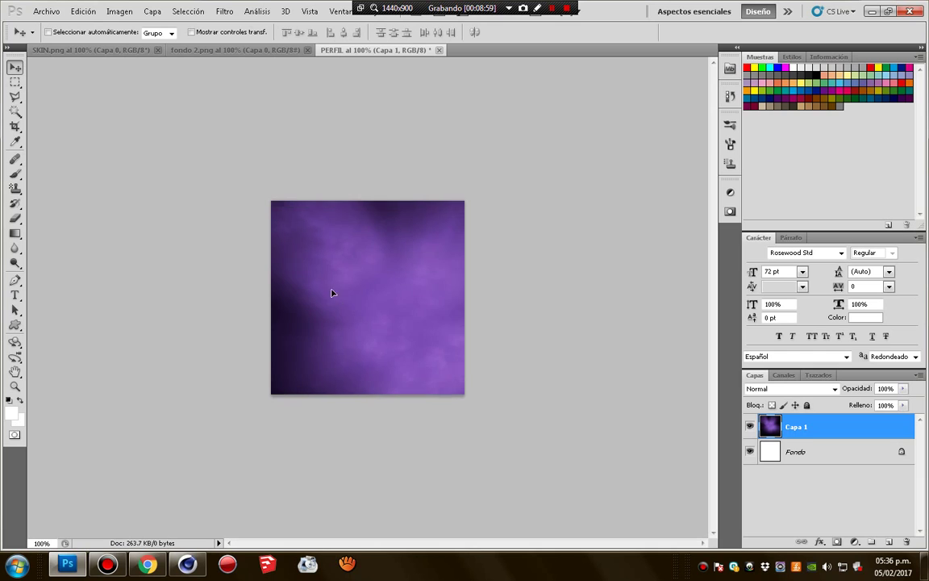
pyautogui.hotkey('ctrl', 't')
pyautogui.keyDown('alt'); pyautogui.keyDown('shift'); pyautogui.moveTo(561, 491); pyautogui.dragTo(465, 395); pyautogui.keyUp('shift'); pyautogui.keyUp('alt')
pyautogui.hotkey('ctrl', '+')
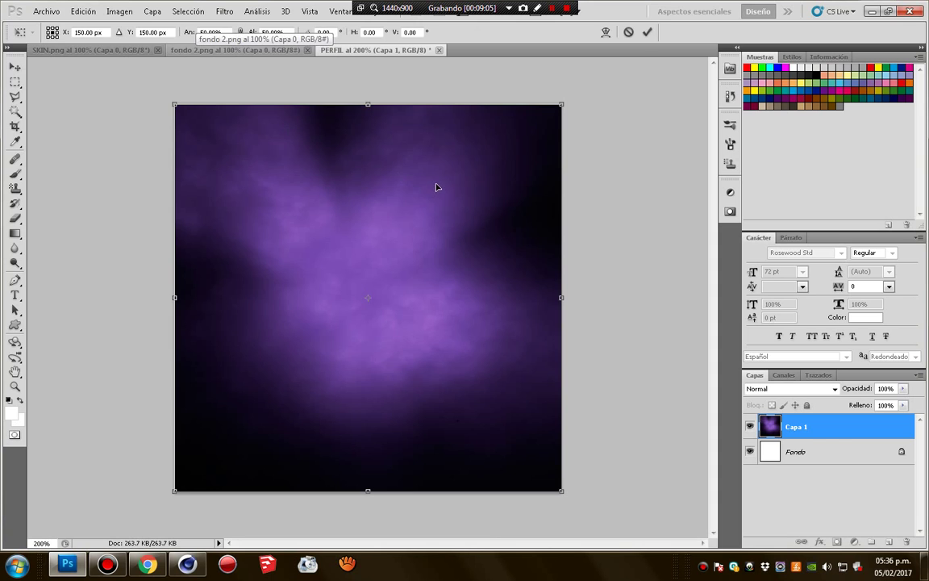
pyautogui.press('Return')
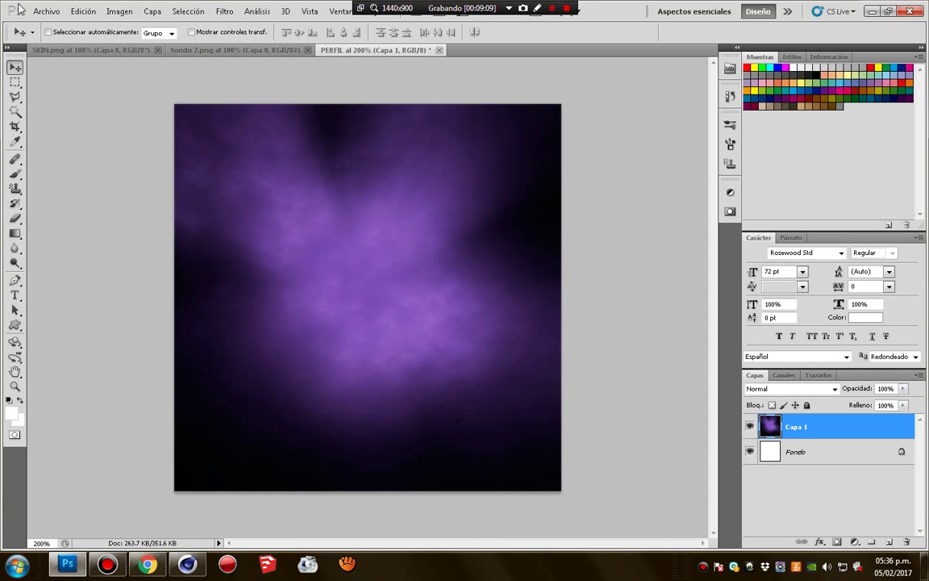
pyautogui.click(92, 51)
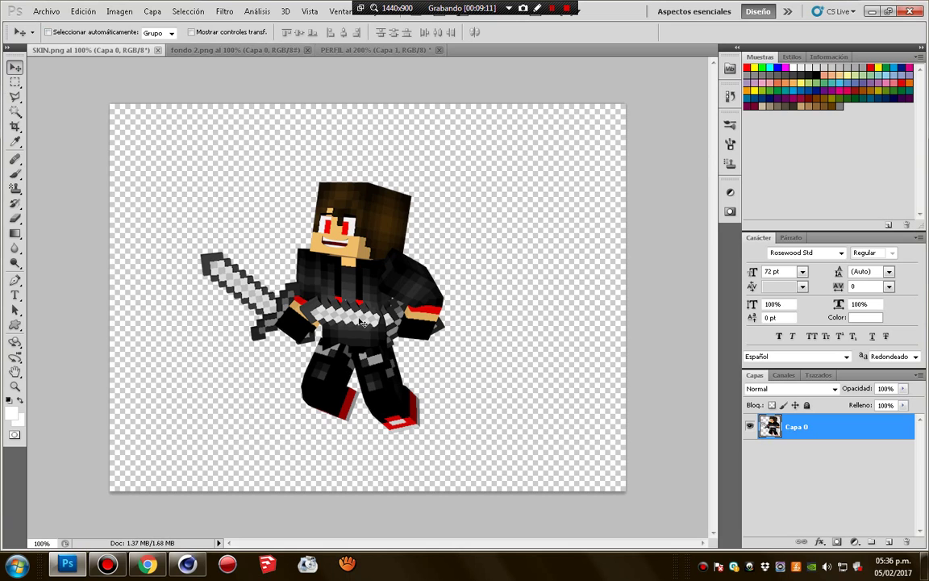
# - Drop the SKIN.png character into PERFIL as Capa 2 and nudge it to the canvas centre
pyautogui.moveTo(362, 322)
pyautogui.mouseDown()
pyautogui.moveTo(386, 62)
pyautogui.moveTo(386, 303)
pyautogui.mouseUp()
pyautogui.click(360, 247)
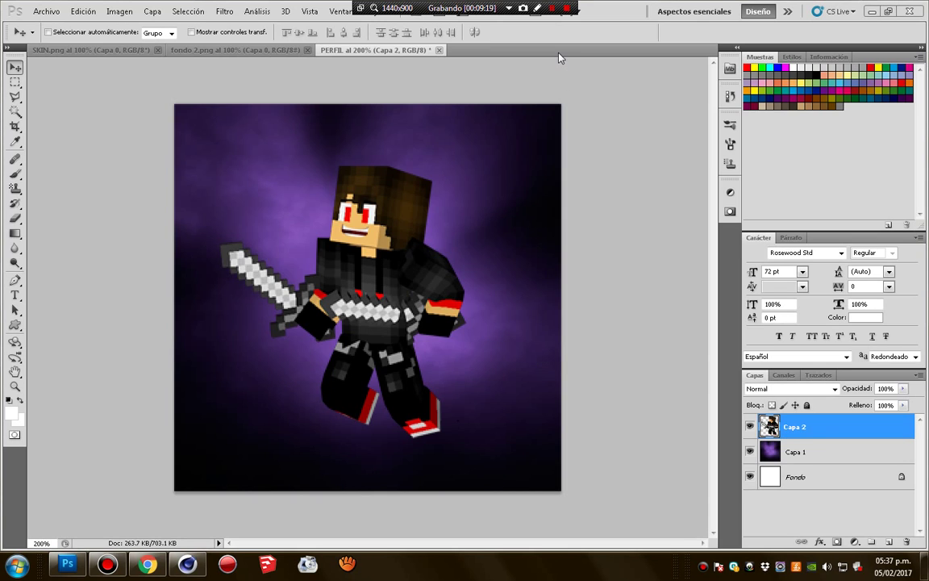
pyautogui.click(553, 9)
pyautogui.click(553, 9)
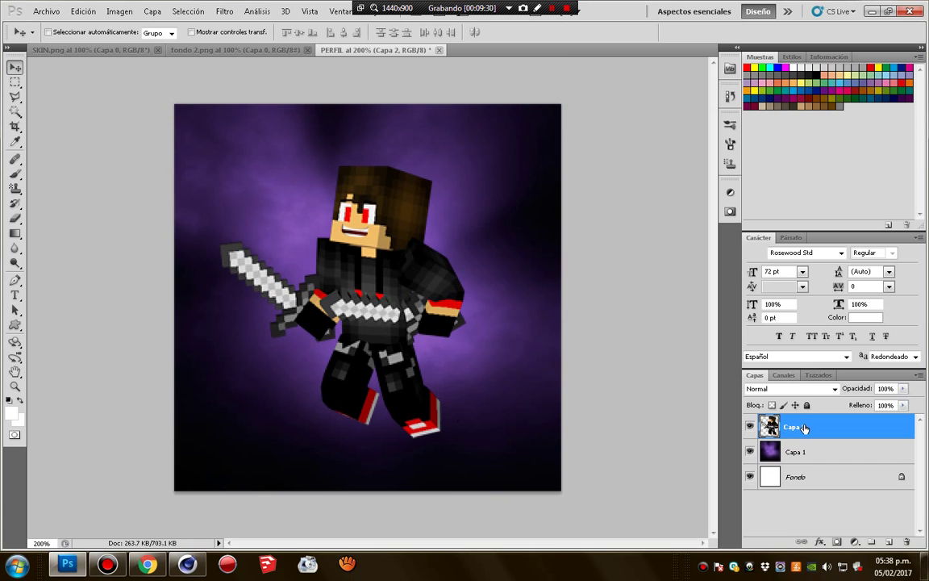
pyautogui.moveTo(394, 311); pyautogui.dragTo(395, 309)
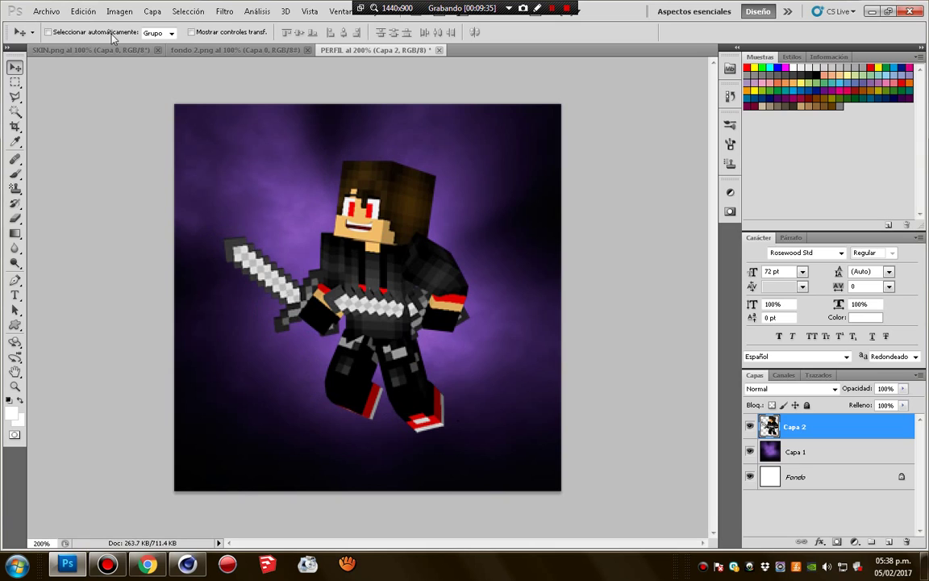
pyautogui.click(46, 11)
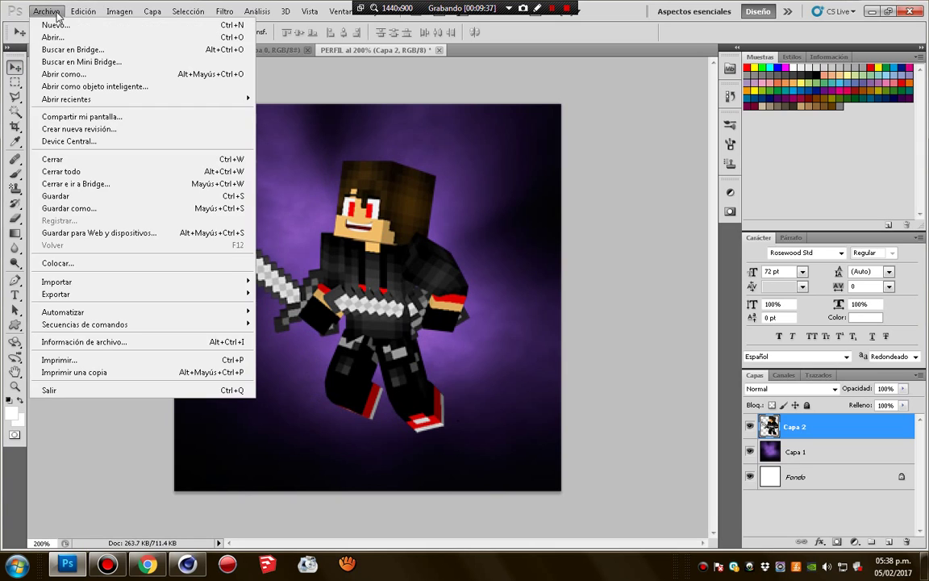
pyautogui.press('Escape')
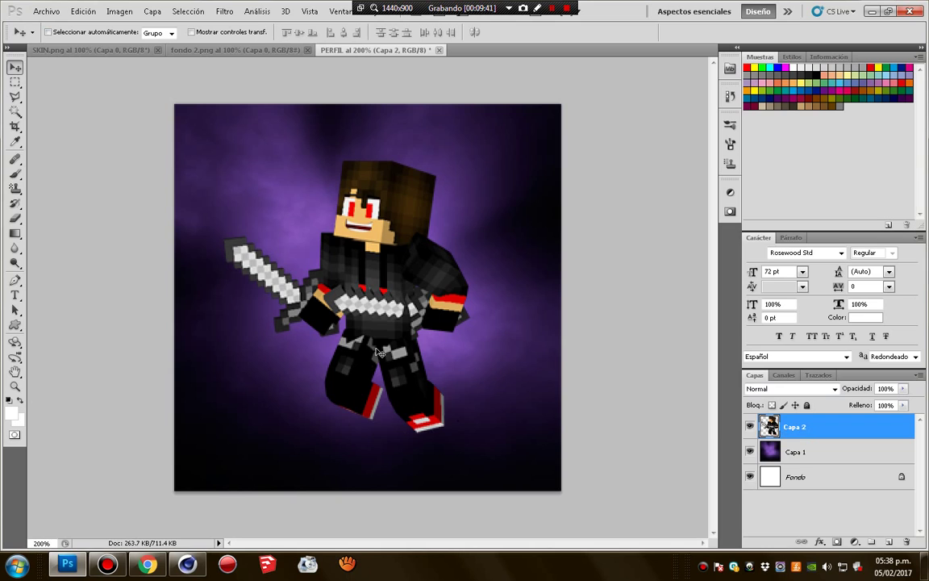
pyautogui.moveTo(370, 317); pyautogui.dragTo(358, 317)
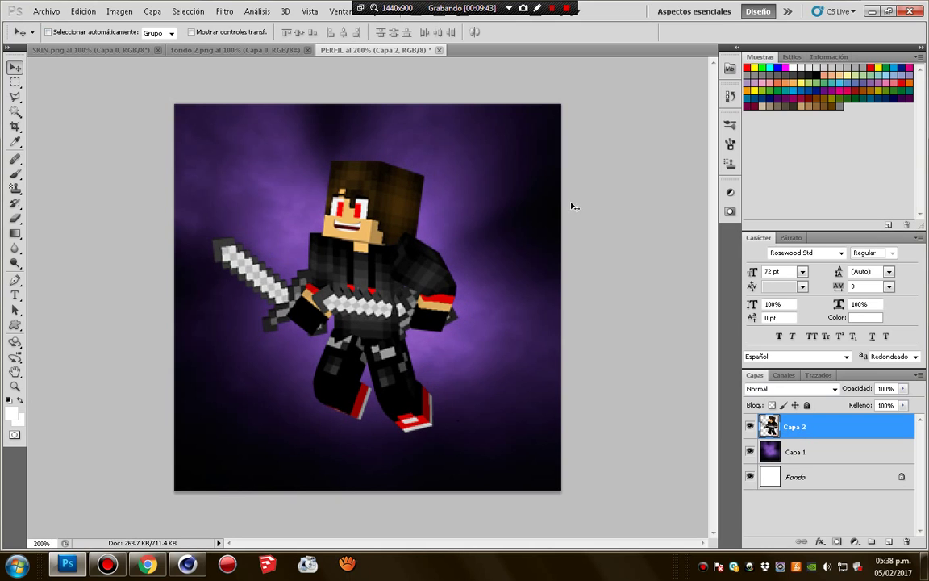
# - Apply Artístico > Bordes añadidos with edge thickness 10, edge intensity 0 and adjusted posterization
pyautogui.click(225, 14)
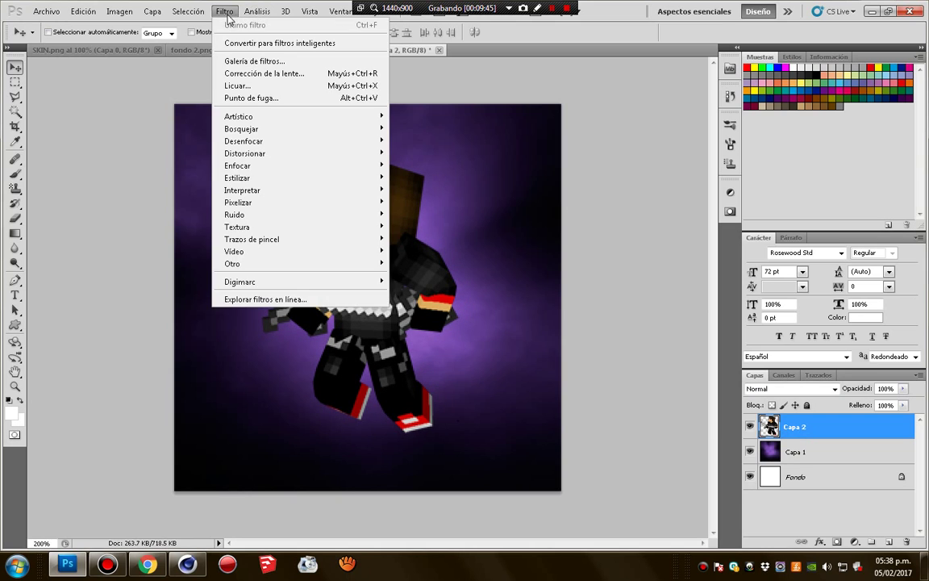
pyautogui.click(289, 61)
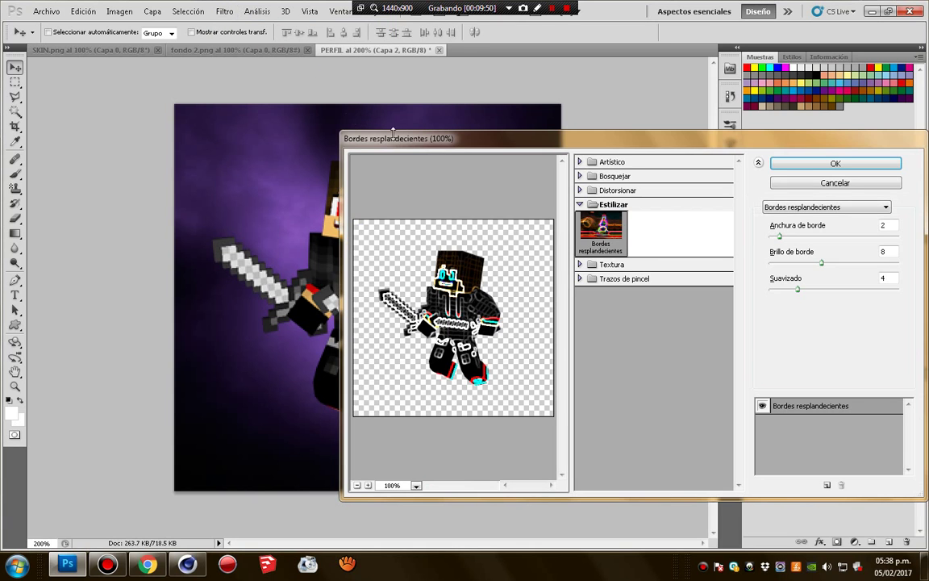
pyautogui.click(590, 166)
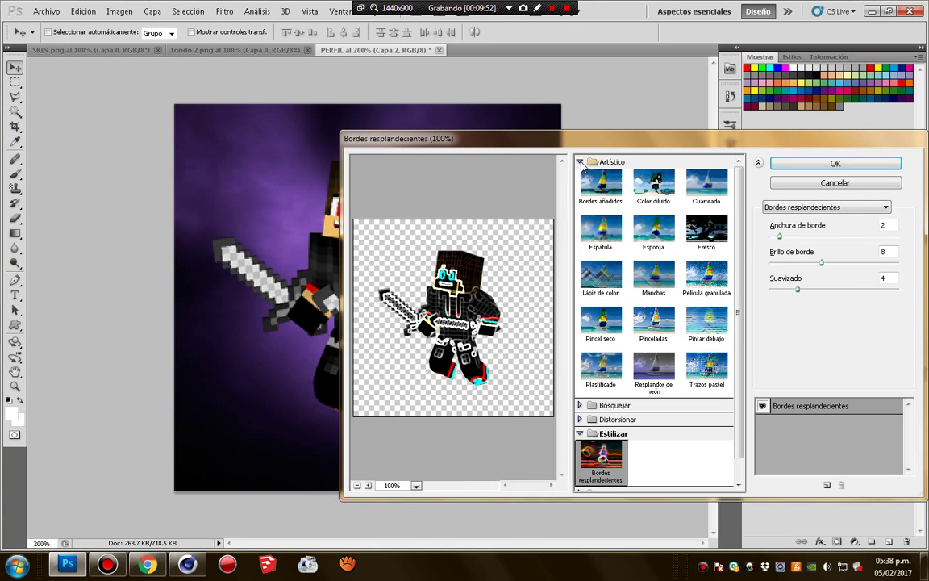
pyautogui.click(612, 202)
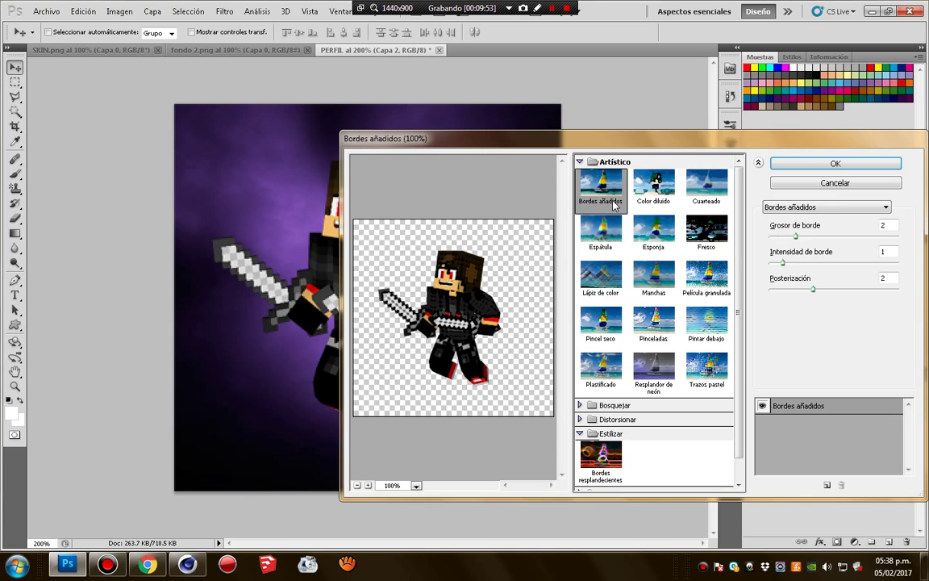
pyautogui.moveTo(798, 237); pyautogui.dragTo(916, 244)
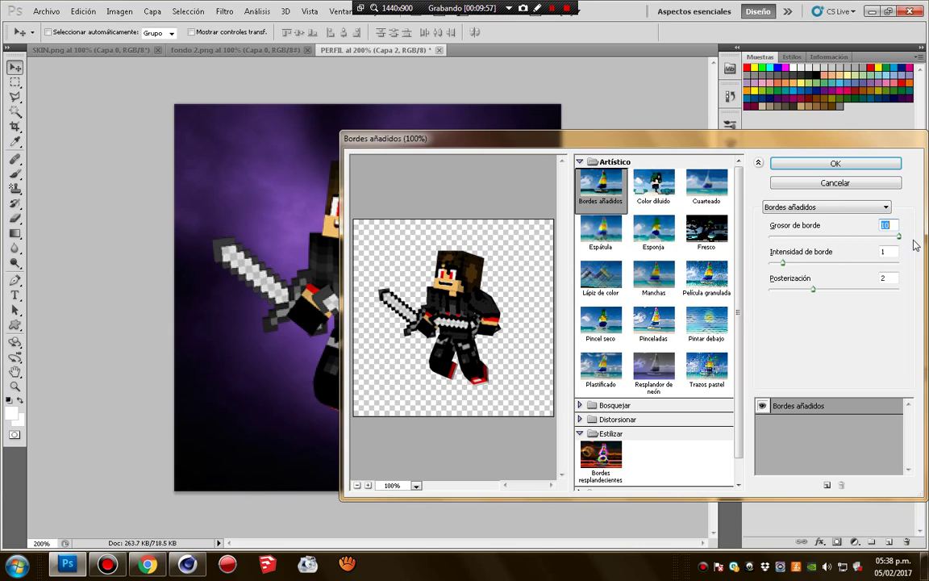
pyautogui.moveTo(915, 244)
pyautogui.mouseDown()
pyautogui.moveTo(829, 245)
pyautogui.moveTo(905, 251)
pyautogui.mouseUp()
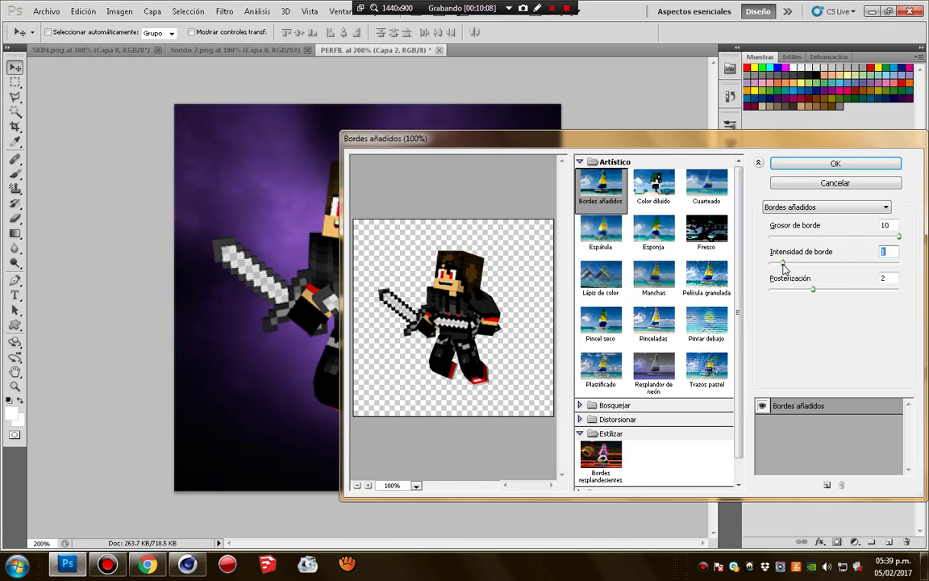
pyautogui.moveTo(782, 263)
pyautogui.mouseDown()
pyautogui.moveTo(875, 264)
pyautogui.moveTo(766, 262)
pyautogui.mouseUp()
pyautogui.moveTo(815, 293)
pyautogui.mouseDown()
pyautogui.moveTo(797, 292)
pyautogui.moveTo(860, 292)
pyautogui.mouseUp()
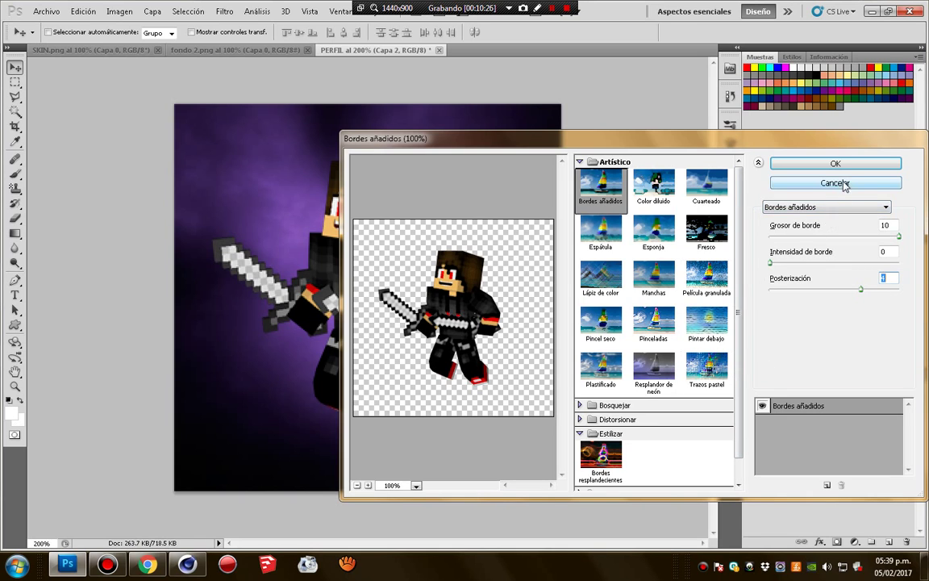
pyautogui.click(811, 165)
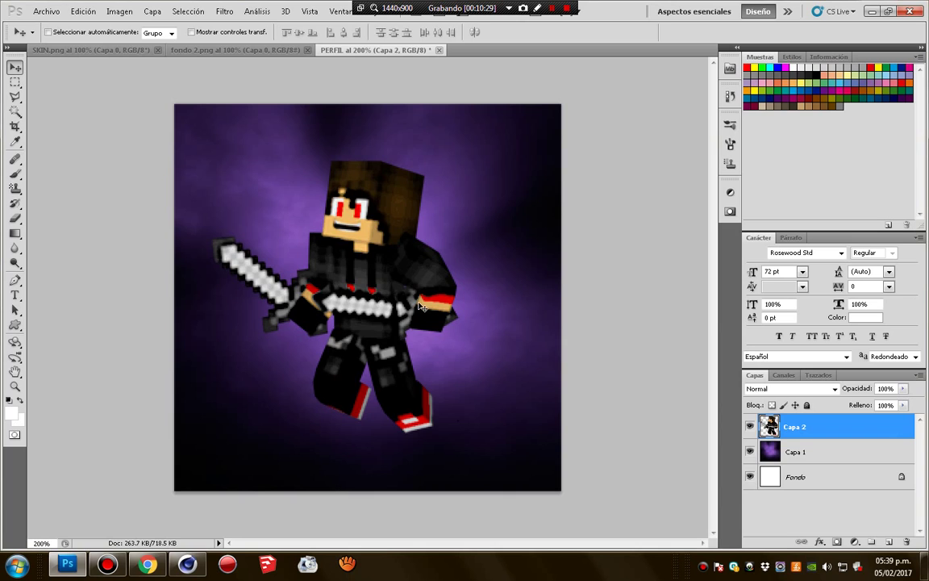
# - Undo the edge filter, duplicate the character layer and choose black as the foreground colour
pyautogui.hotkey('ctrl', 'z')
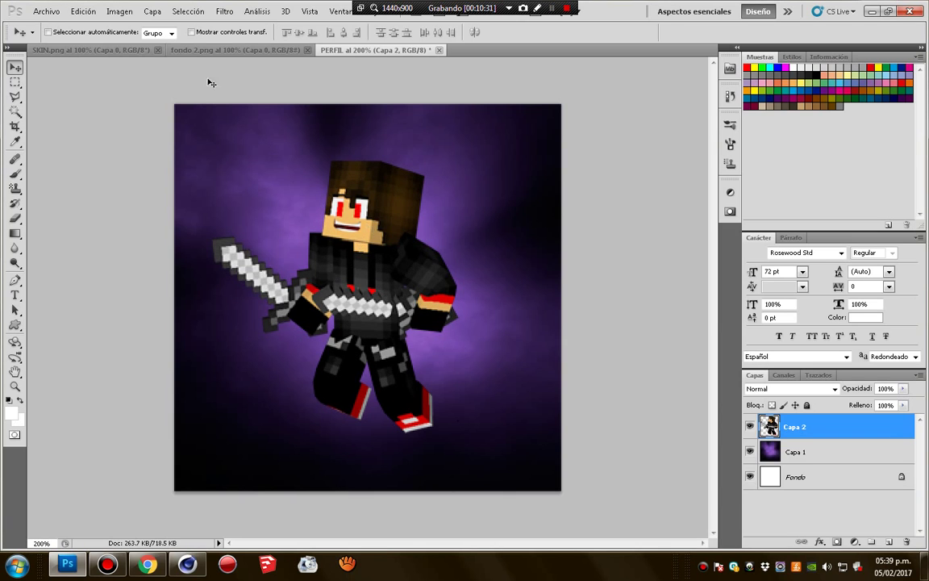
pyautogui.hotkey('ctrl', 'j')
pyautogui.press('b')
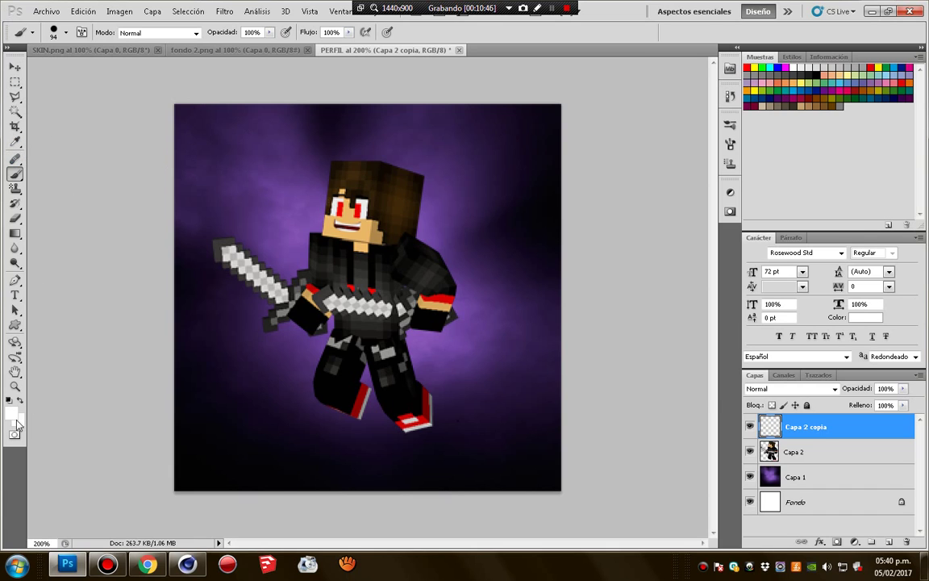
pyautogui.click(12, 413)
pyautogui.moveTo(524, 259); pyautogui.dragTo(464, 388)
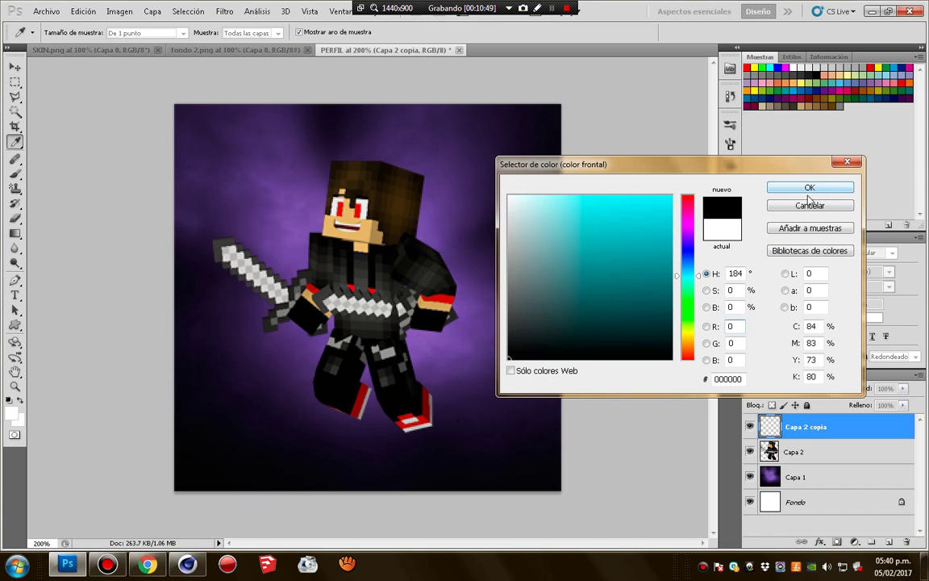
pyautogui.click(807, 191)
# - Paint black over the character on Capa 2 copia and set its blend mode to Trama
pyautogui.press('b')
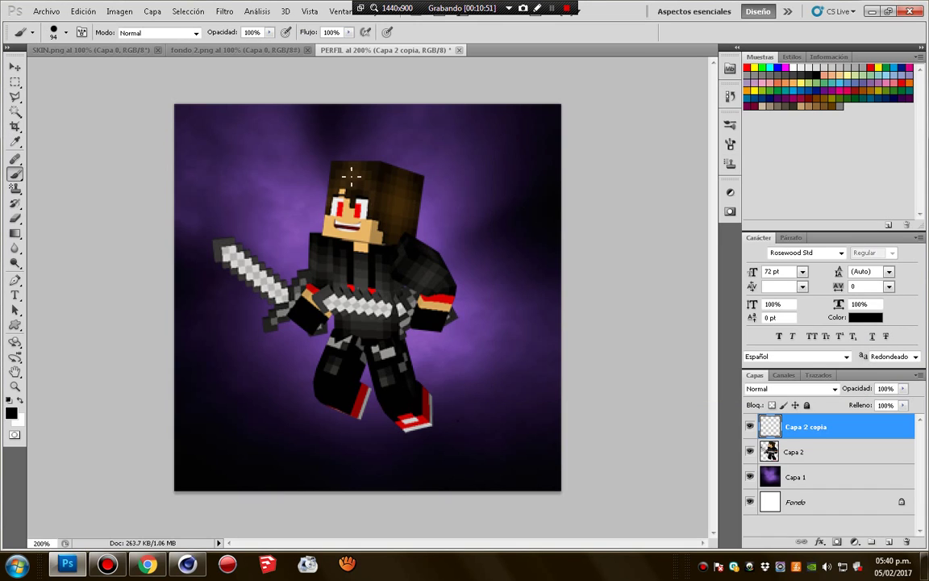
pyautogui.moveTo(343, 165)
pyautogui.mouseDown()
pyautogui.moveTo(342, 191)
pyautogui.moveTo(247, 267)
pyautogui.moveTo(396, 396)
pyautogui.moveTo(379, 323)
pyautogui.moveTo(413, 221)
pyautogui.moveTo(448, 211)
pyautogui.mouseUp()
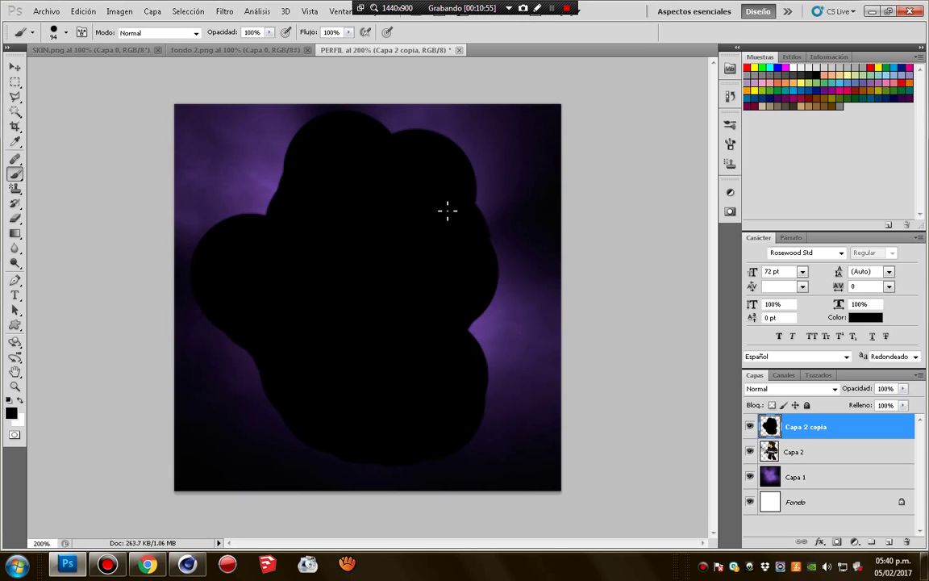
pyautogui.click(834, 389)
pyautogui.click(790, 161)
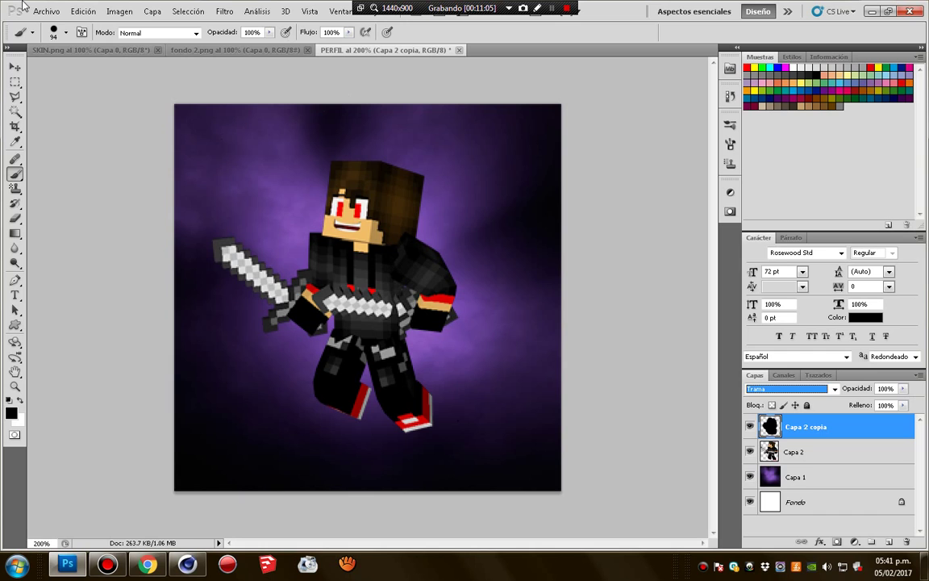
pyautogui.click(46, 12)
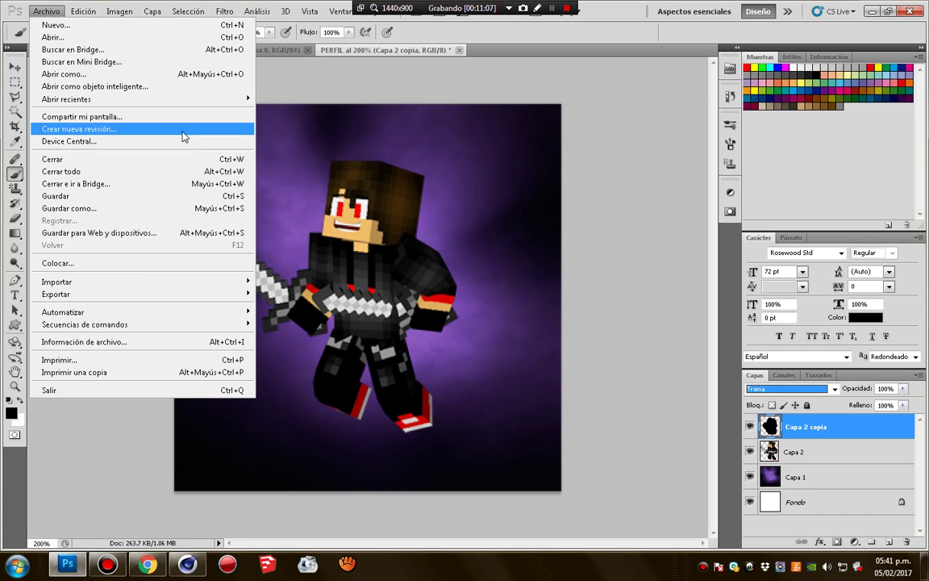
# - Save the composite to the desktop as PERFIL, dismissing the format options dialog
pyautogui.click(181, 213)
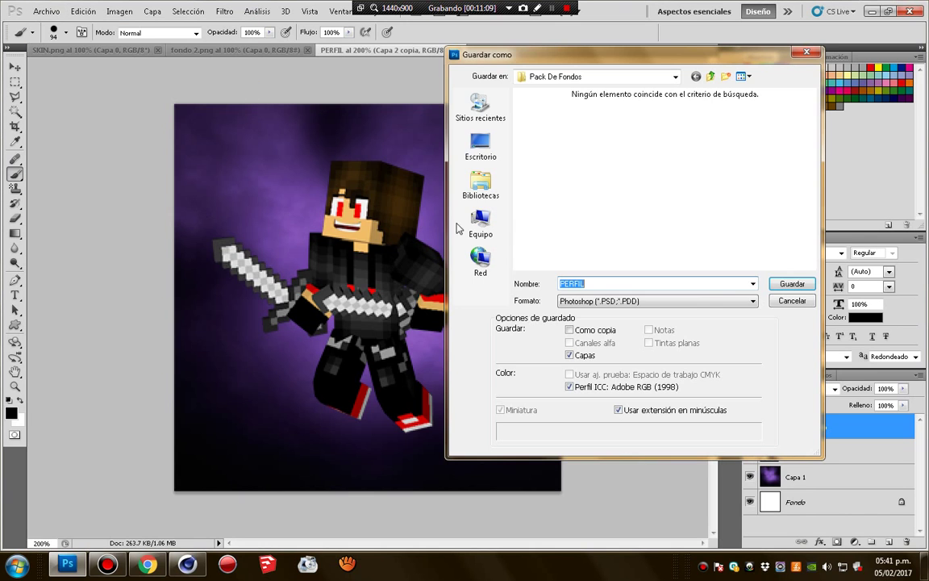
pyautogui.click(471, 149)
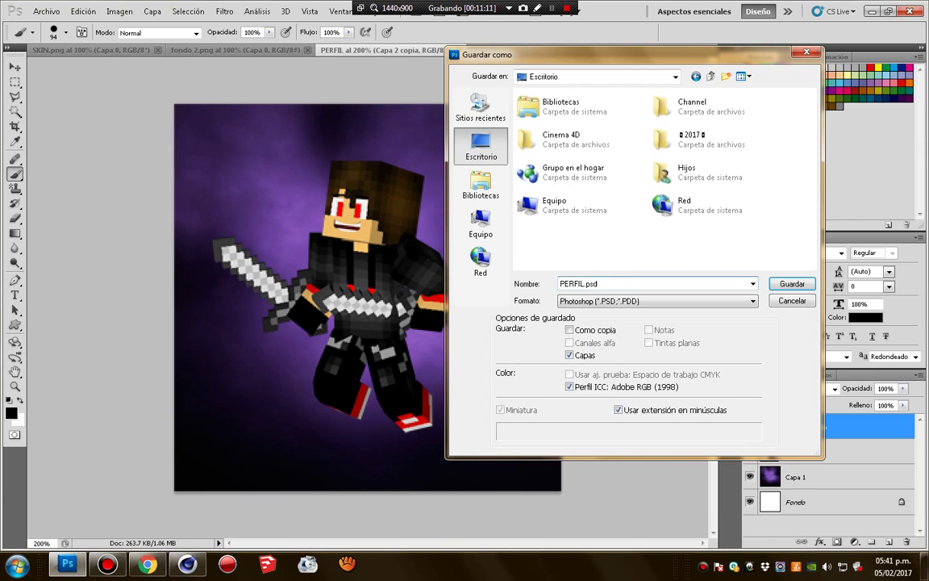
pyautogui.press('BackSpace')
pyautogui.write('p')
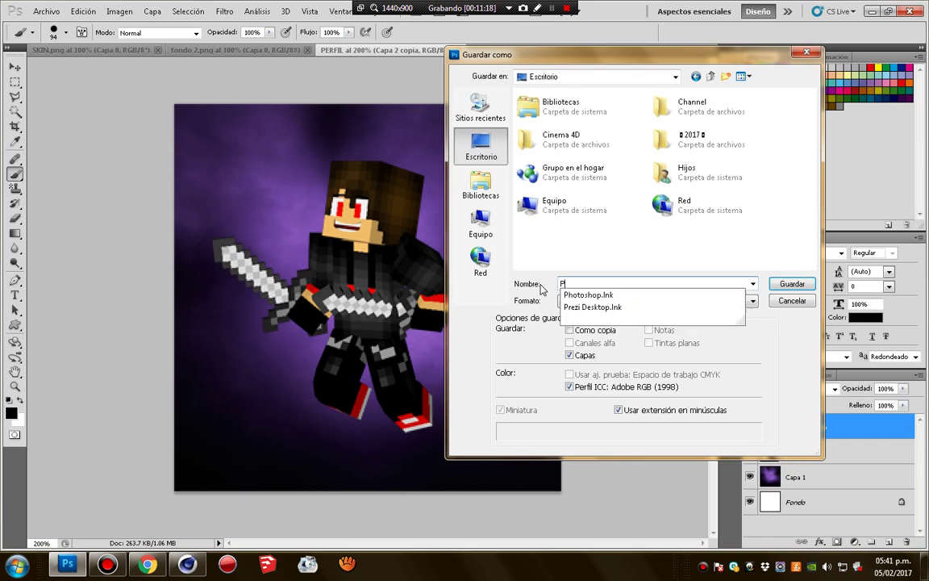
pyautogui.write('ERFIL')
pyautogui.press('Return')
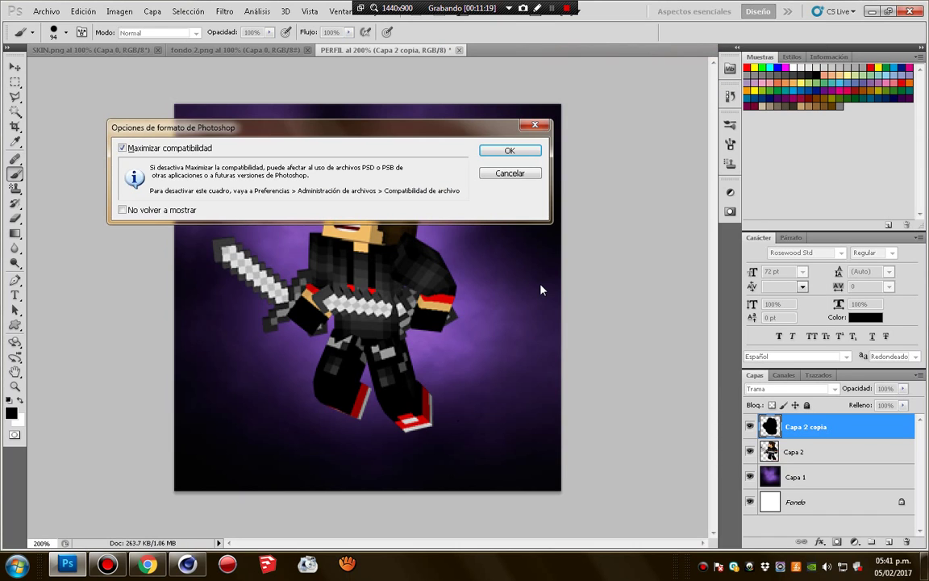
pyautogui.click(520, 175)
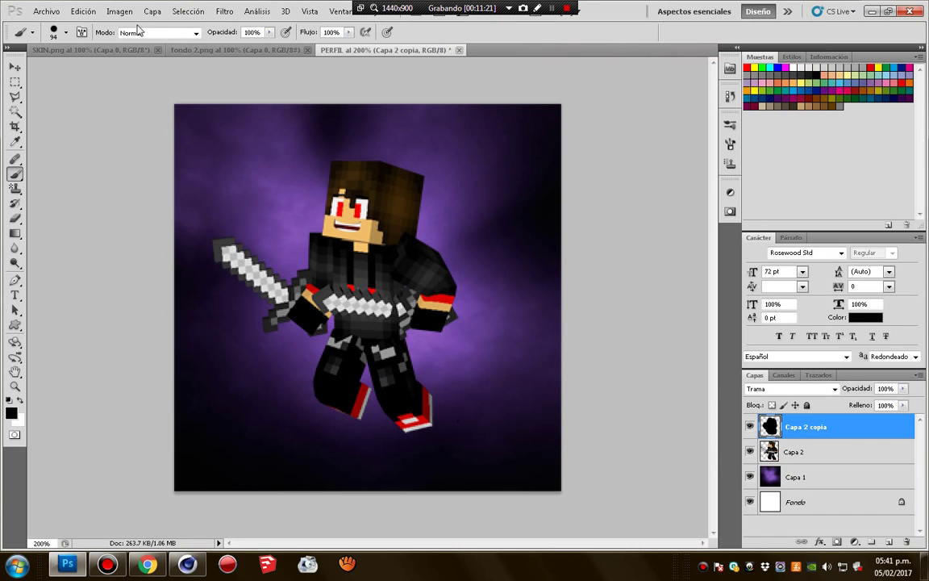
# - Save a Medium-quality JPEG copy, PERFIL.jpg, then quit Photoshop
pyautogui.click(46, 11)
pyautogui.click(174, 209)
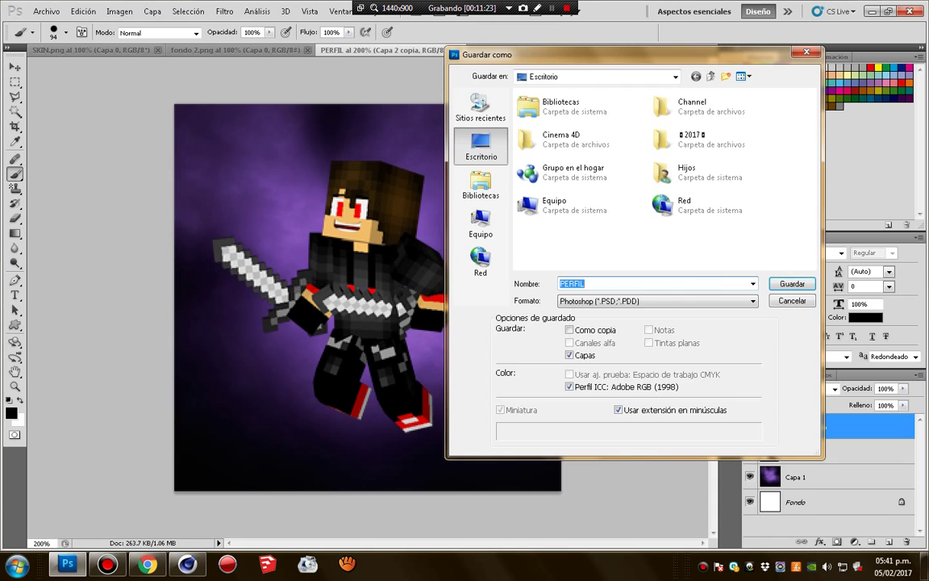
pyautogui.click(582, 283)
pyautogui.write('.COM')
pyautogui.click(723, 303)
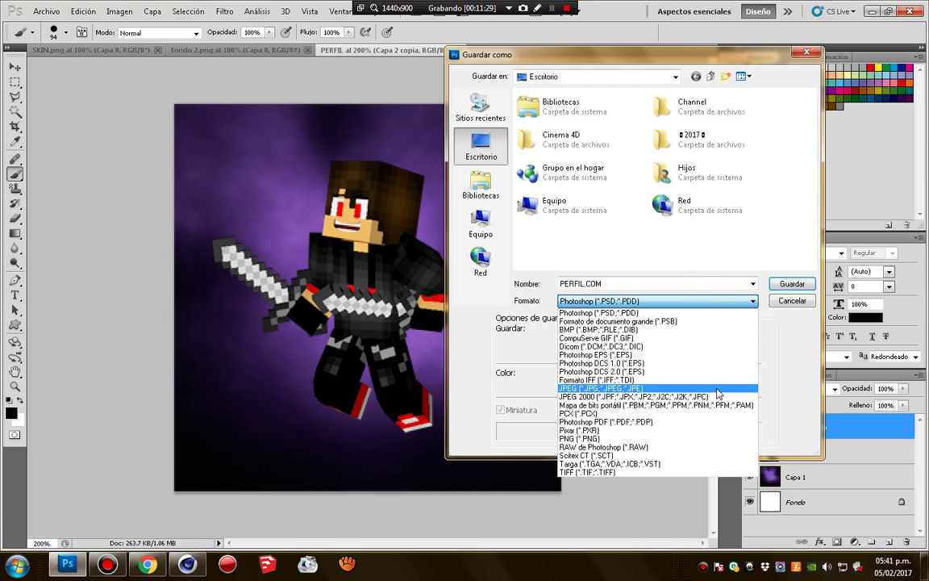
pyautogui.click(718, 389)
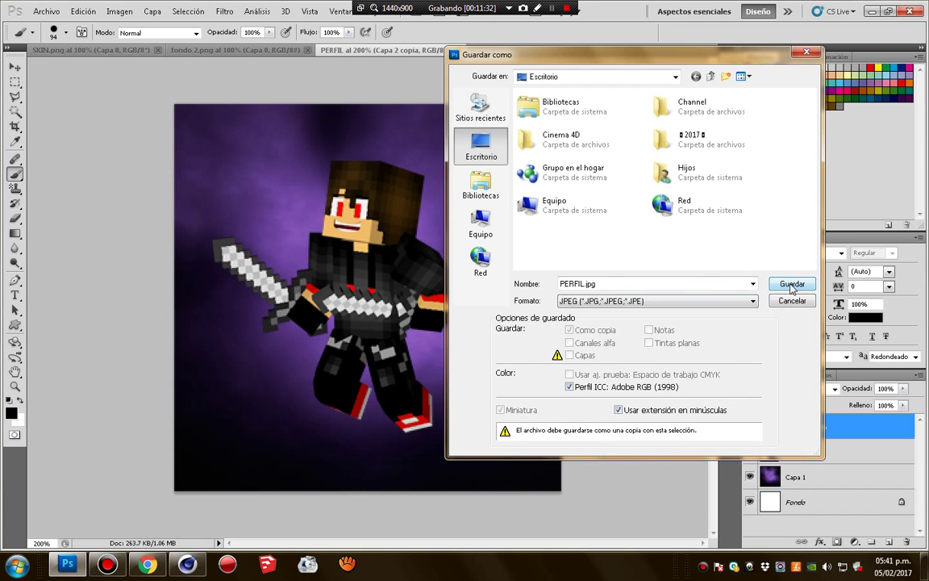
pyautogui.click(791, 285)
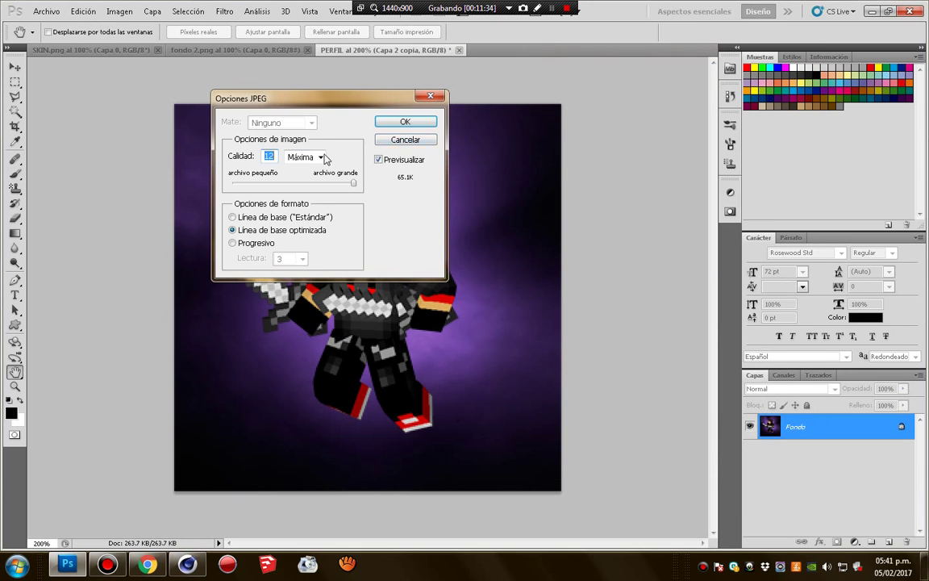
pyautogui.moveTo(353, 183); pyautogui.dragTo(284, 181)
pyautogui.click(406, 122)
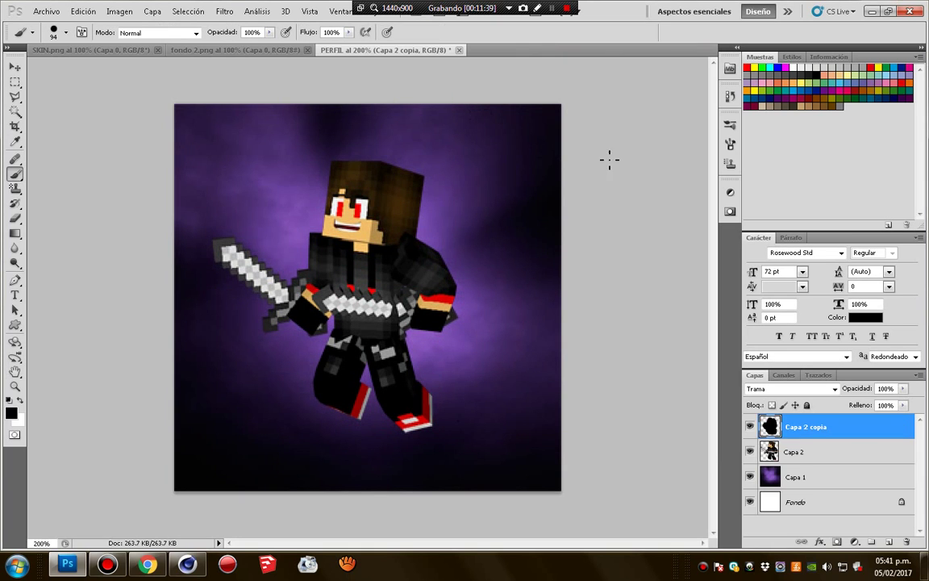
pyautogui.click(916, 13)
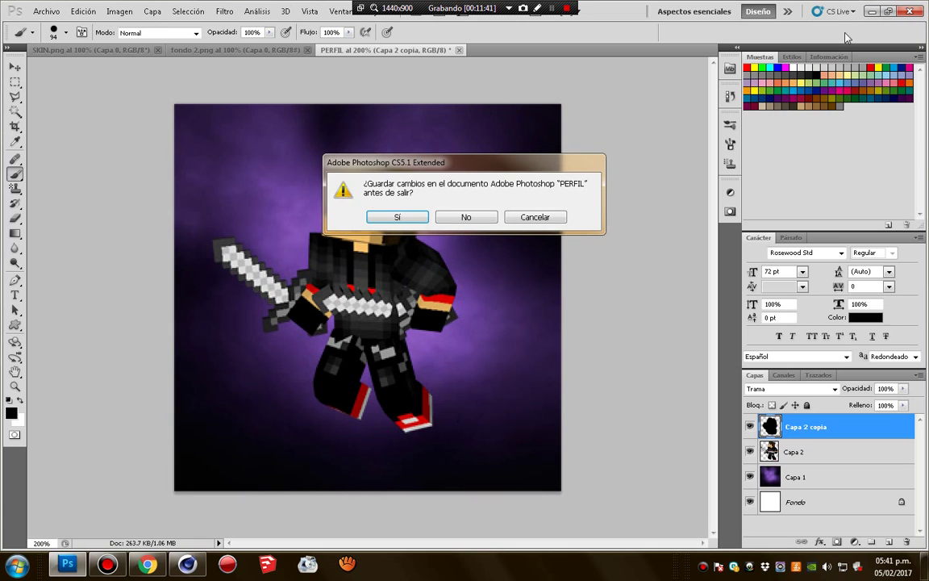
# - Exit Photoshop without saving the layered file, minimize Cinema 4D, and open PERFIL from the desktop
pyautogui.click(448, 218)
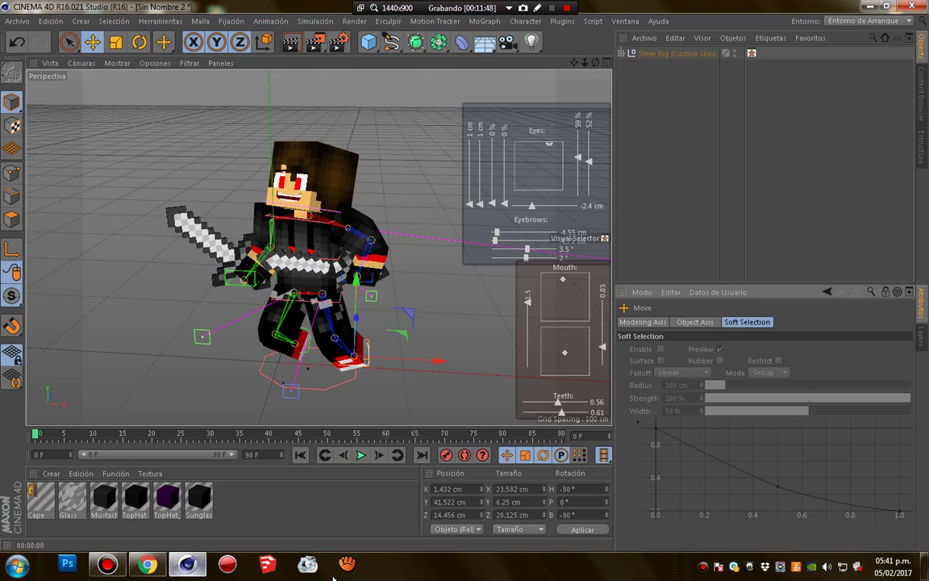
pyautogui.click(188, 563)
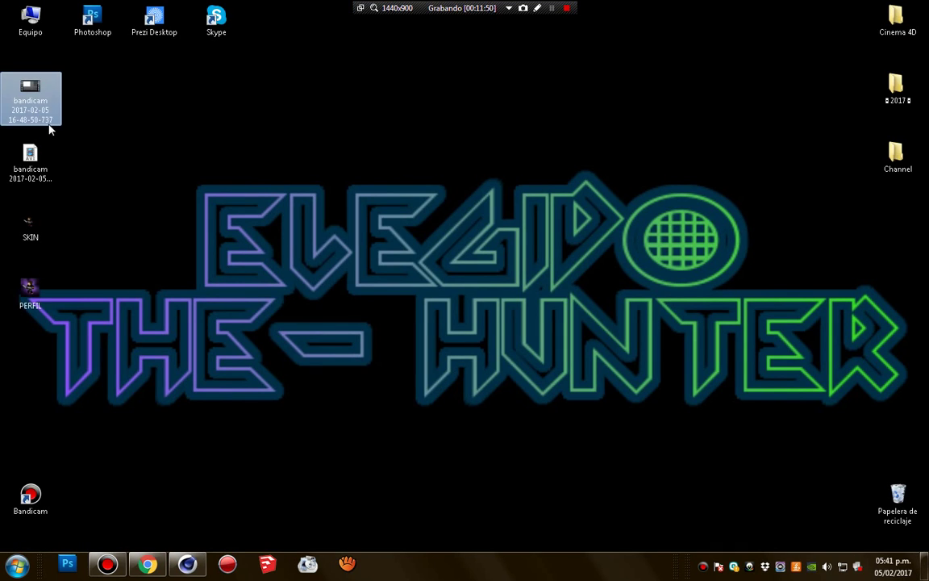
pyautogui.click(53, 277)
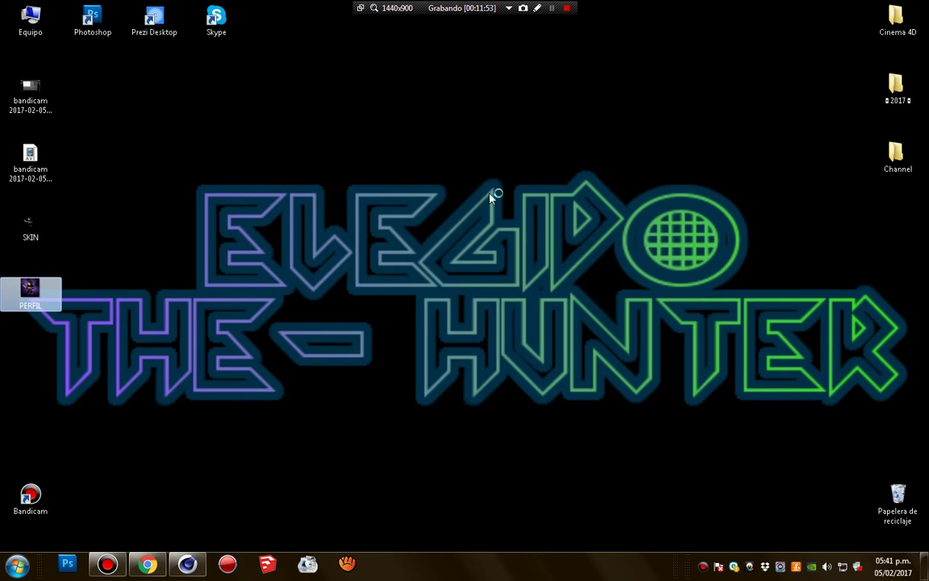
pyautogui.press('Return')
# - Zoom in and out on the PERFIL image in Photo Viewer, then close it
pyautogui.scroll(2, 511, 294)
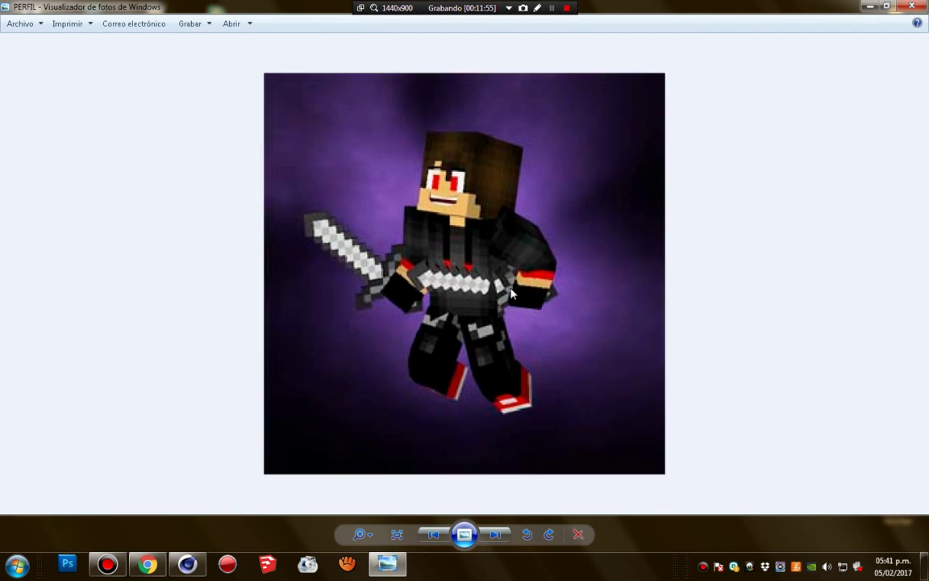
pyautogui.scroll(2, 511, 294)
pyautogui.scroll(-2, 511, 294)
pyautogui.scroll(-2, 511, 294)
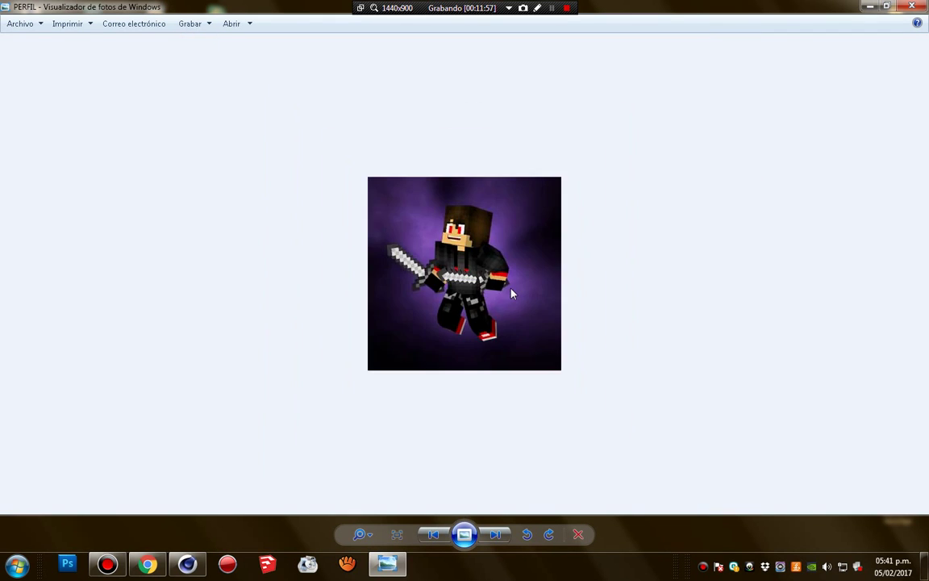
pyautogui.scroll(1, 511, 294)
pyautogui.scroll(-1, 511, 294)
pyautogui.scroll(1, 511, 294)
pyautogui.scroll(-1, 511, 294)
pyautogui.hotkey('alt', 'F4')
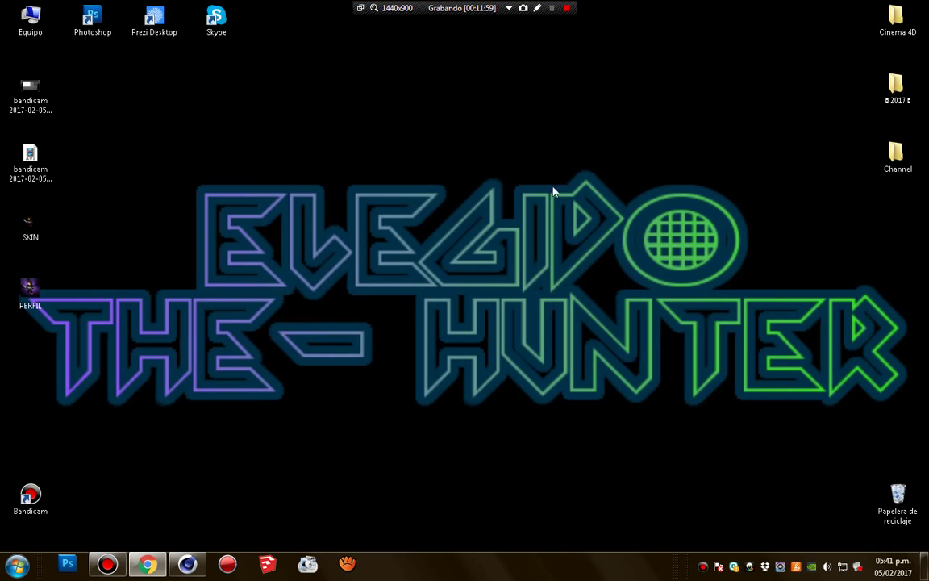
pyautogui.moveTo(146, 564)
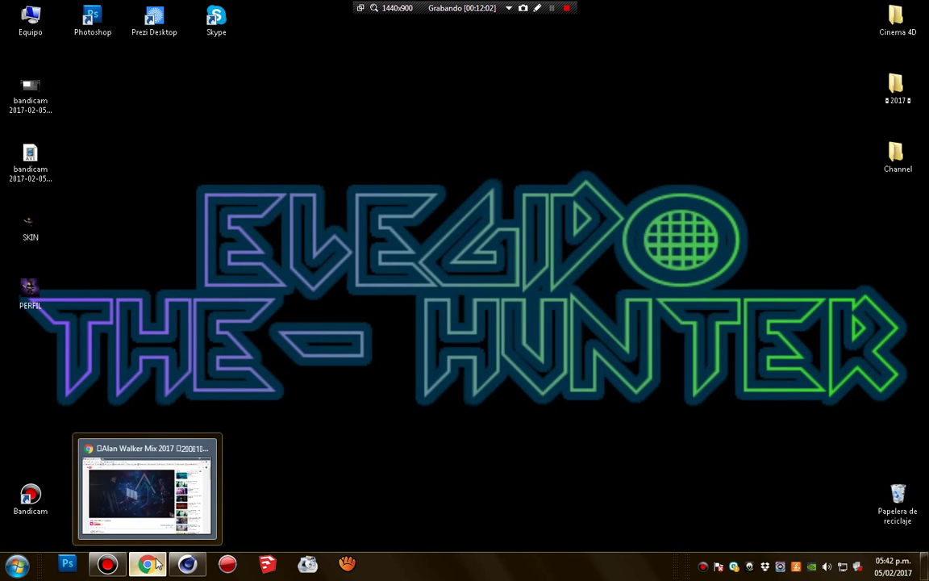
# - Go from the Google account menu to YouTube's My channel, then to About me's photo picker
pyautogui.click(553, 8)
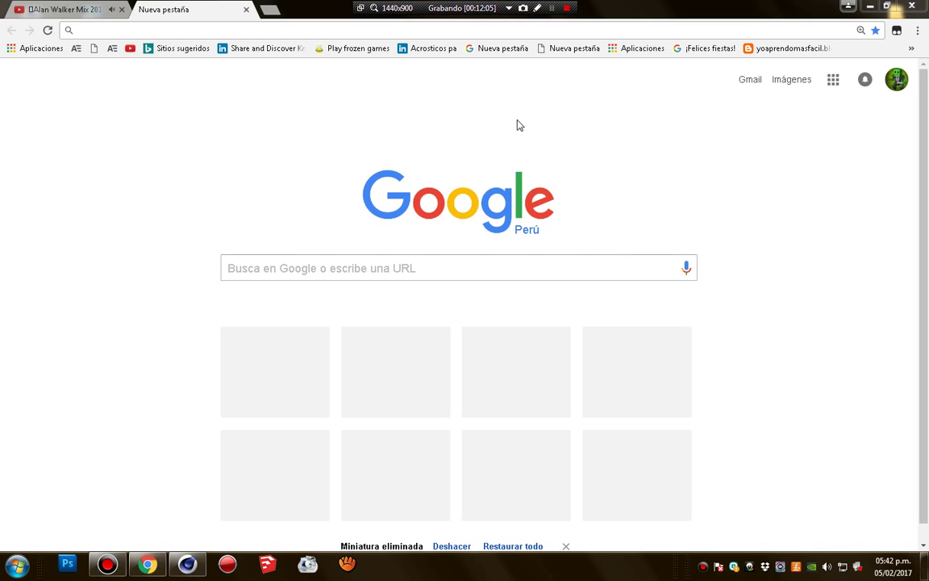
pyautogui.click(897, 79)
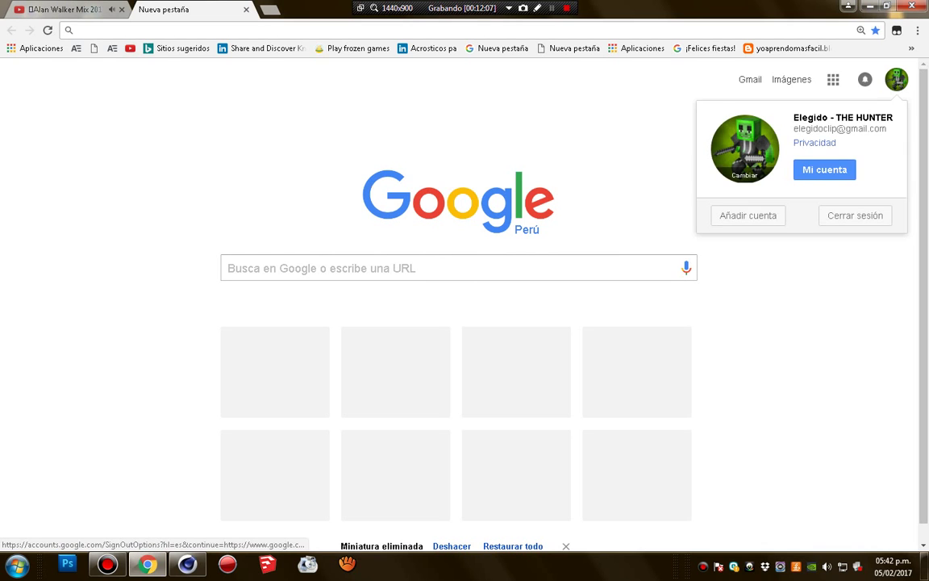
pyautogui.click(824, 170)
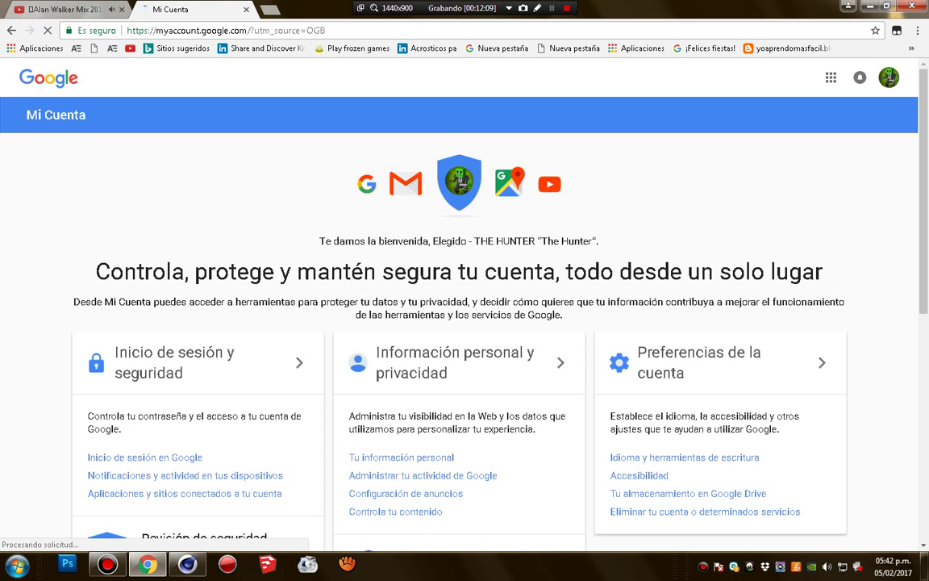
pyautogui.click(563, 192)
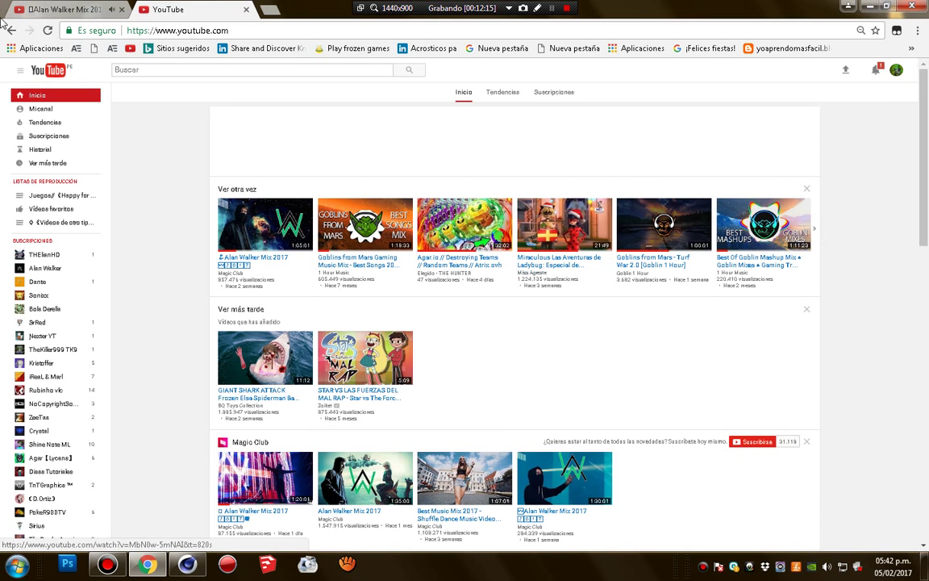
pyautogui.click(47, 110)
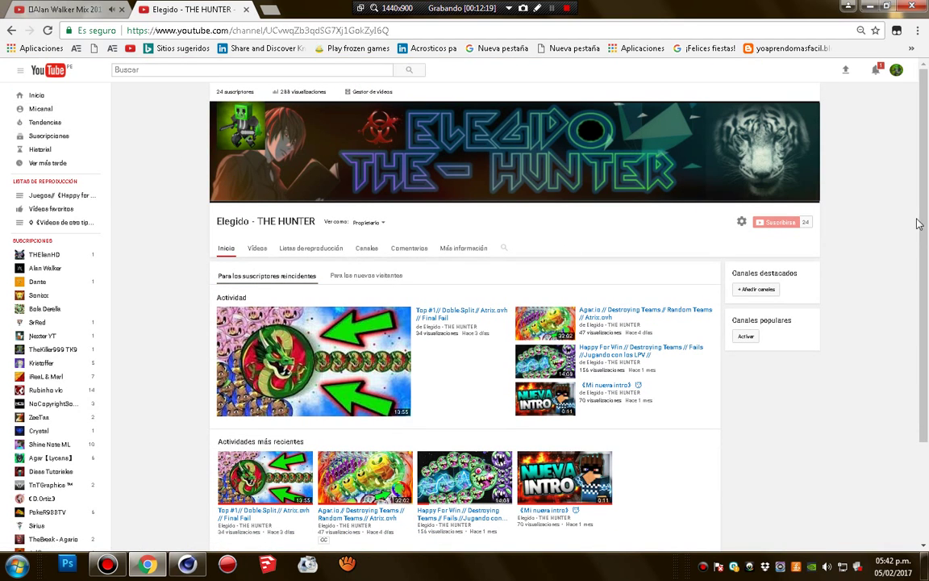
pyautogui.moveTo(474, 158)
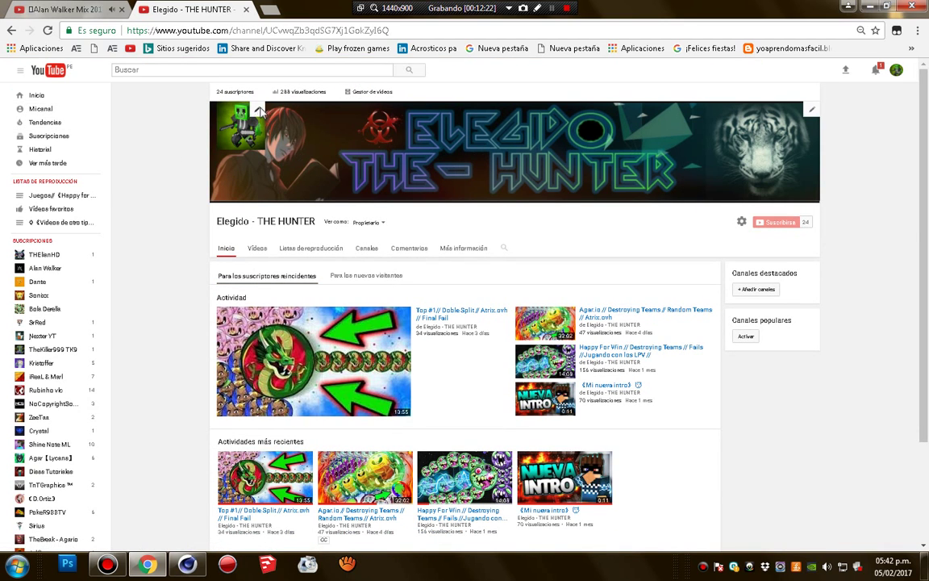
pyautogui.click(259, 111)
pyautogui.click(564, 321)
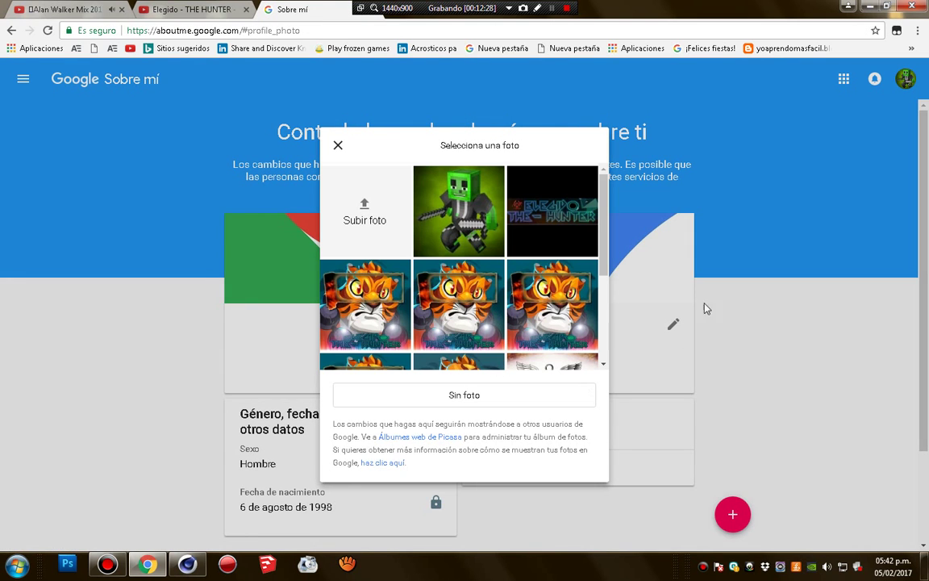
# - Upload PERFIL.jpg from the computer and confirm the crop with LISTO
pyautogui.click(388, 242)
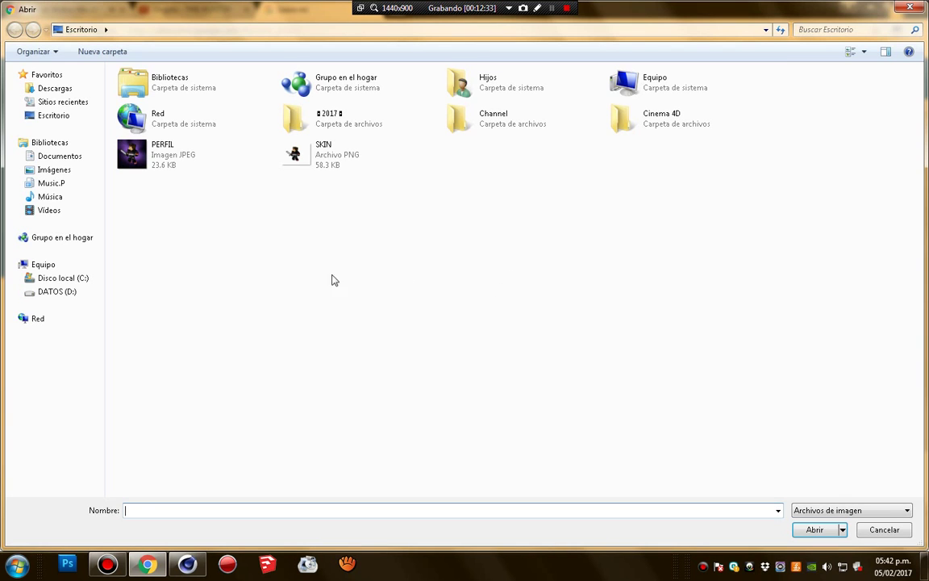
pyautogui.click(206, 162)
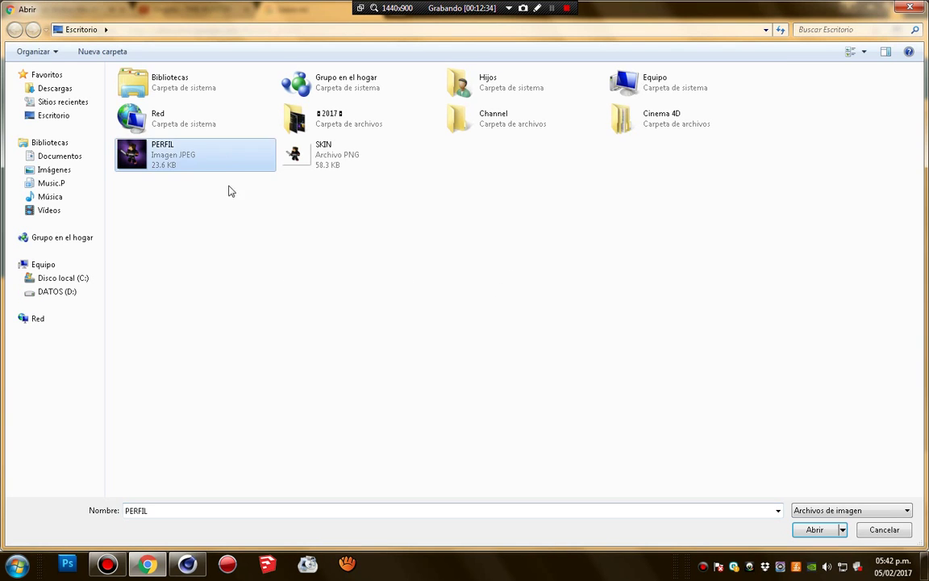
pyautogui.click(816, 529)
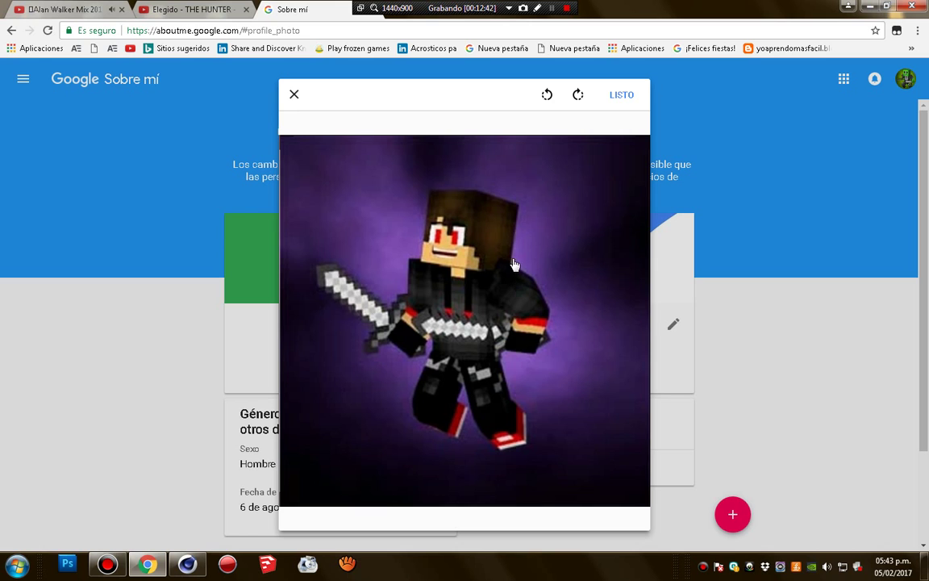
pyautogui.click(624, 100)
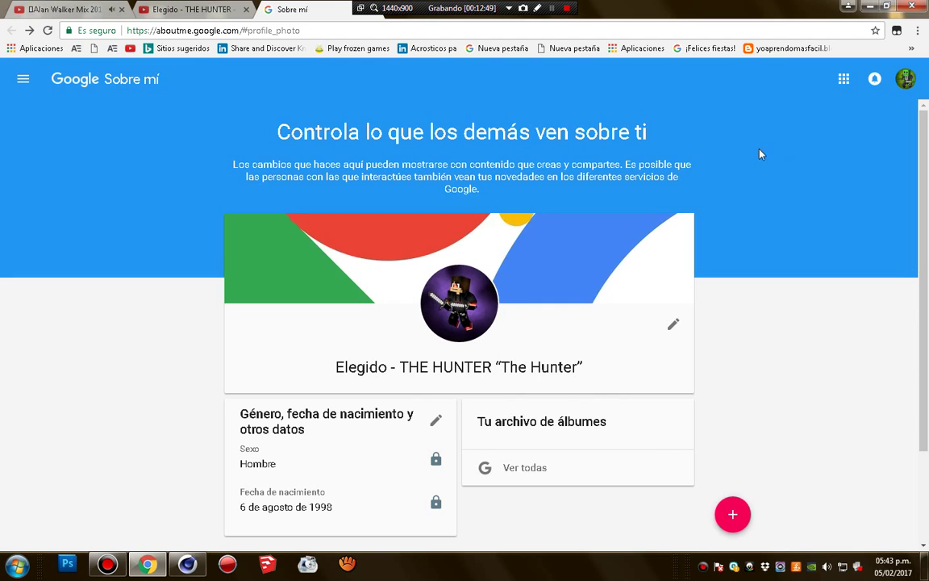
# - Reload About me and the YouTube channel, close the YouTube tab, and minimize Chrome
pyautogui.click(48, 30)
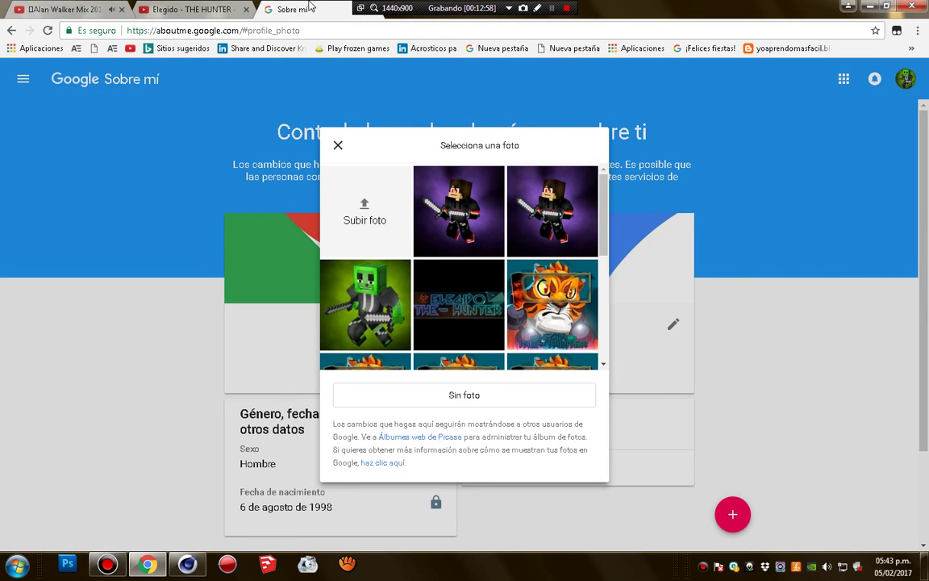
pyautogui.click(193, 9)
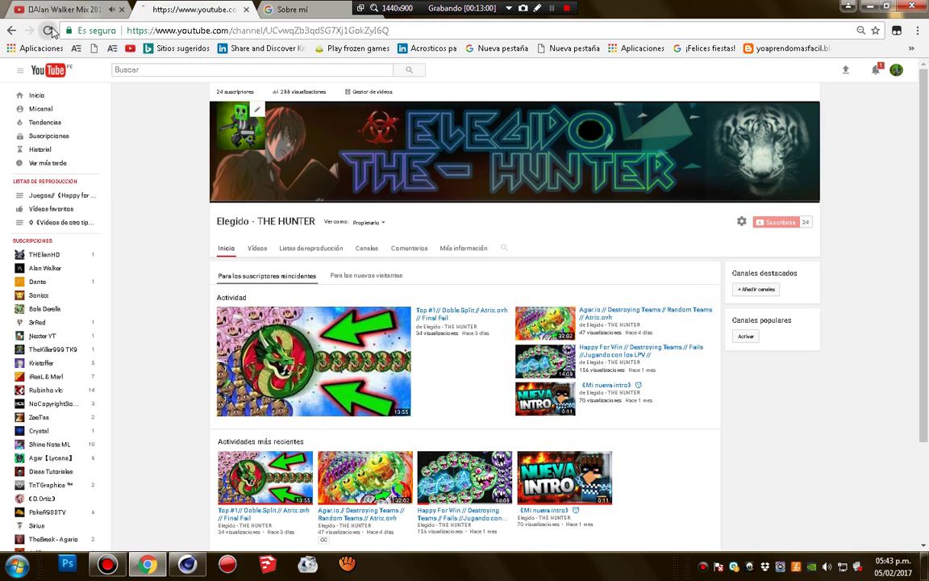
pyautogui.click(47, 30)
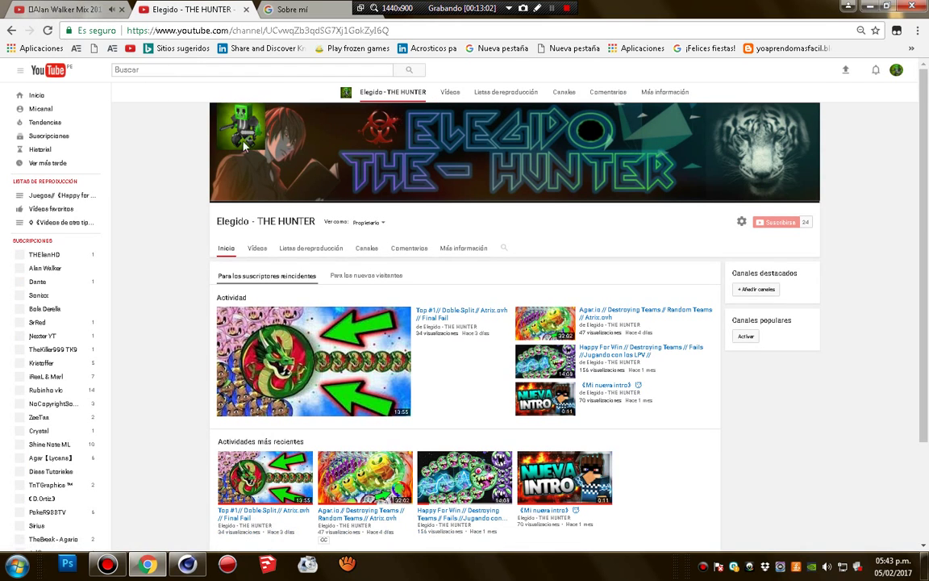
pyautogui.click(279, 9)
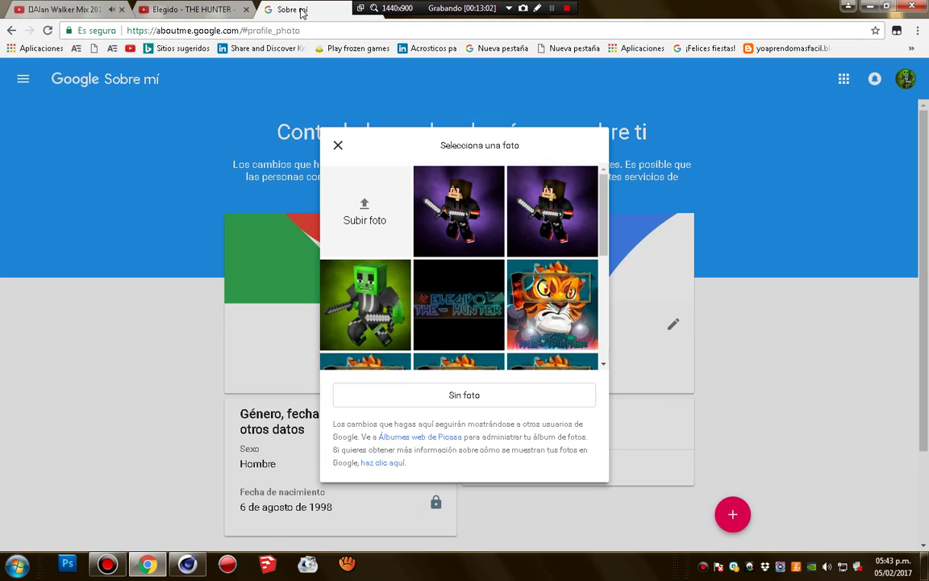
pyautogui.click(249, 12)
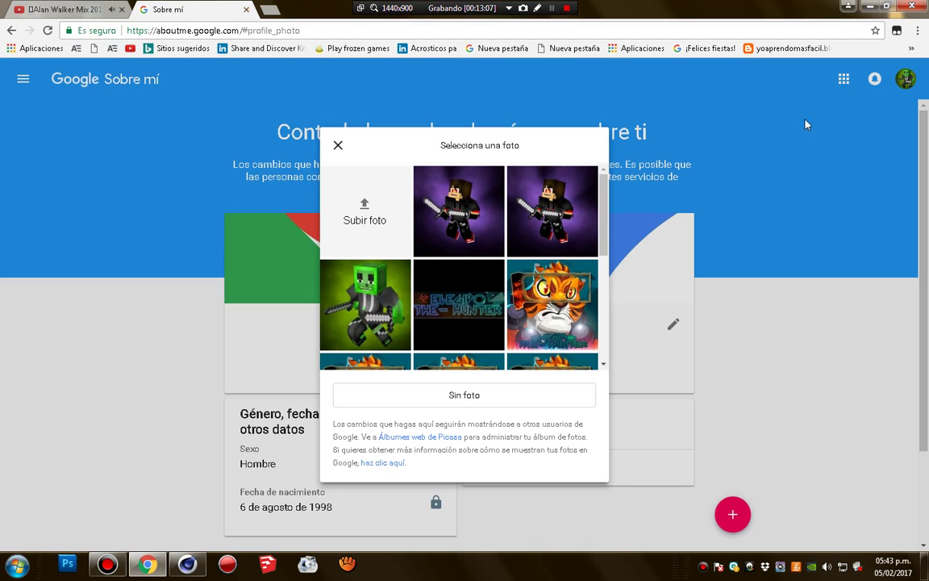
pyautogui.press('super+d')
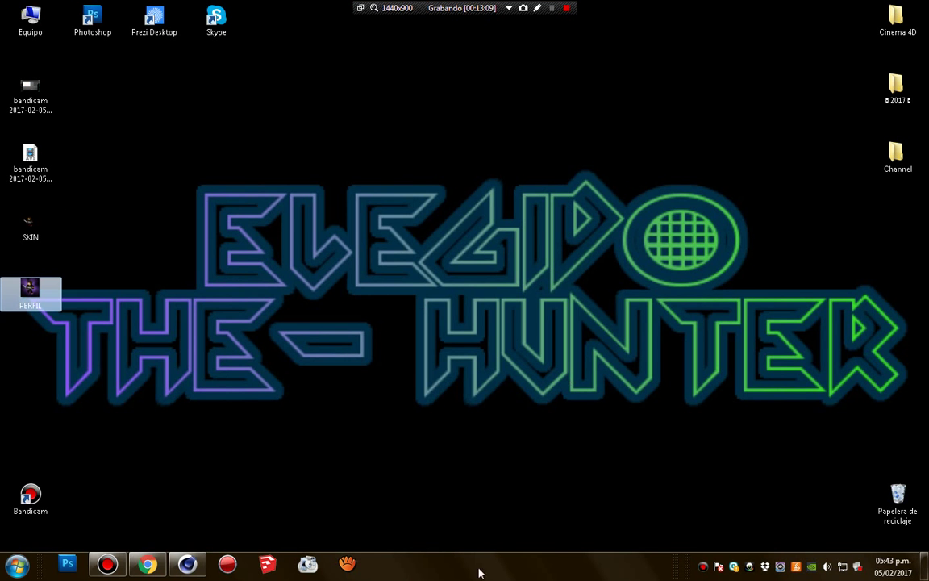